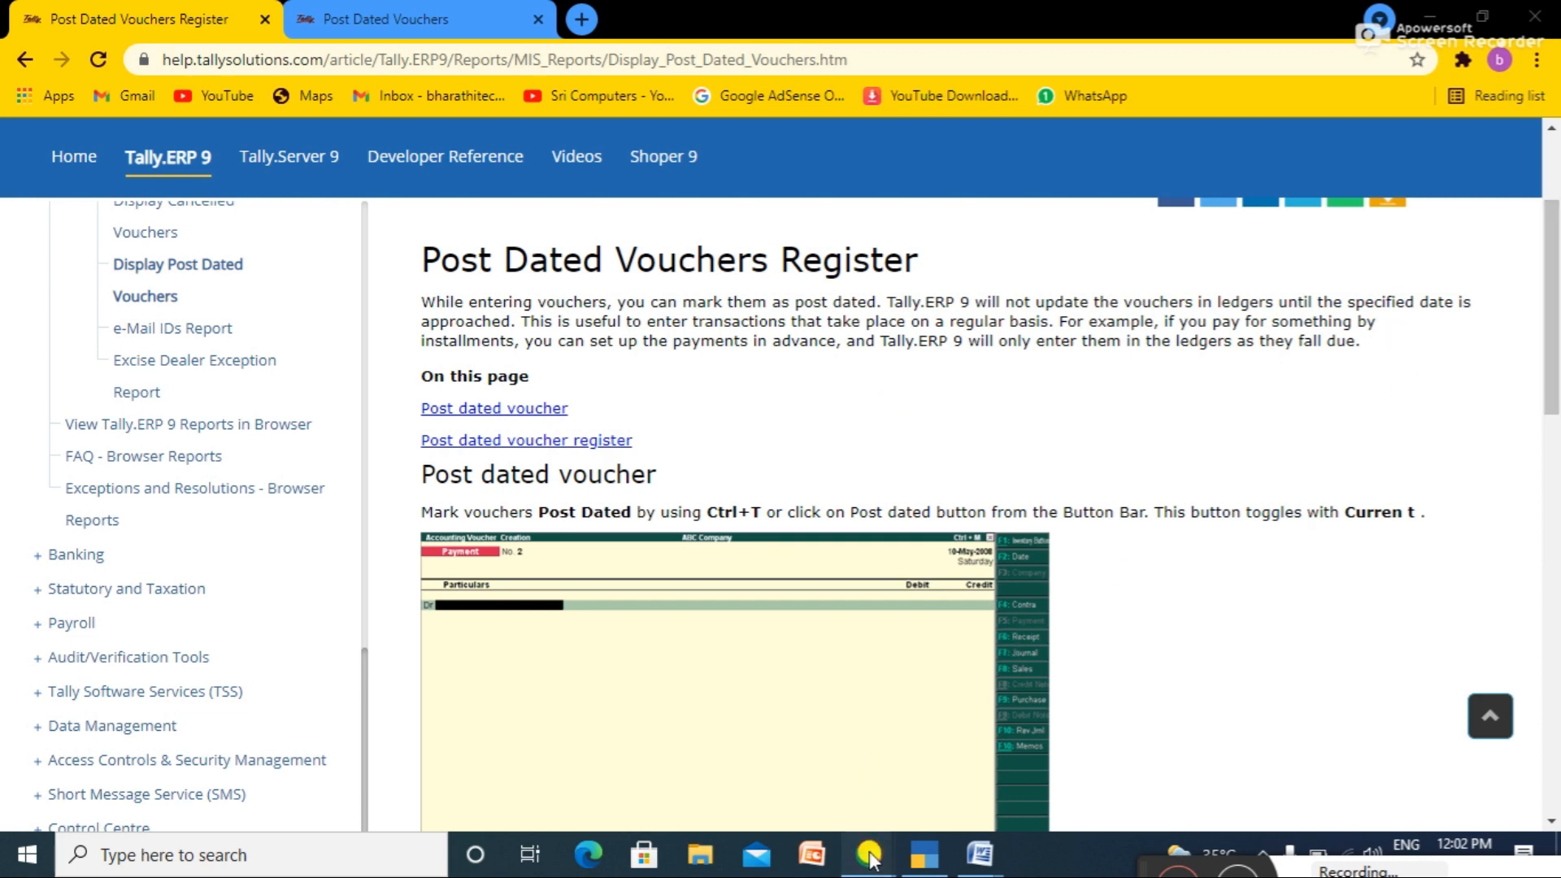
Step: Switch from the browser to TallyPrime and open the creation form for a new ledger
mouse_move(868, 857)
click(1061, 744)
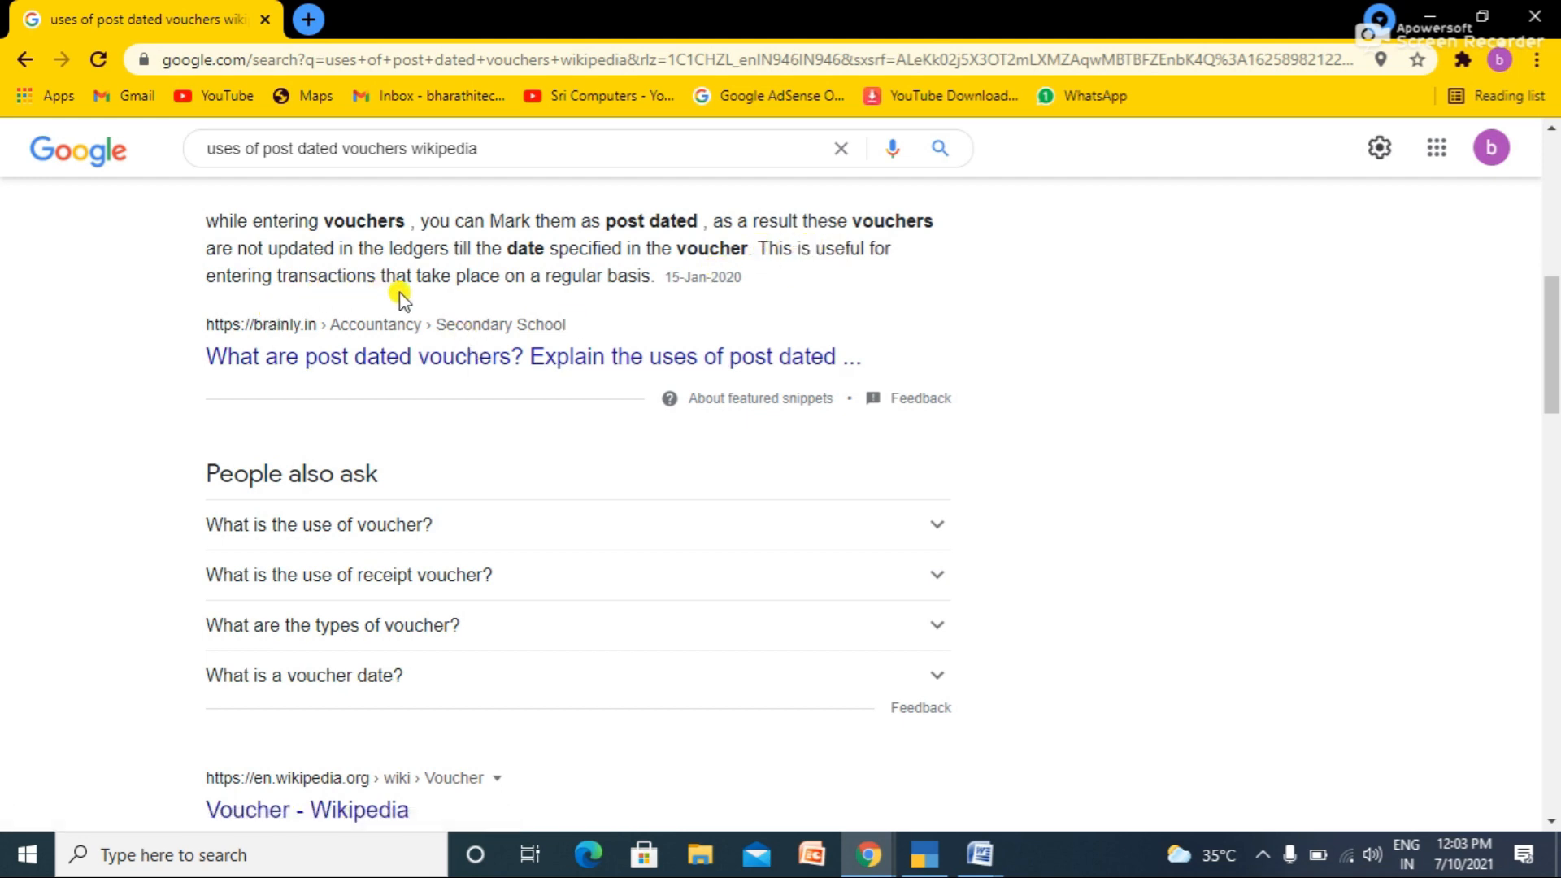
click(918, 853)
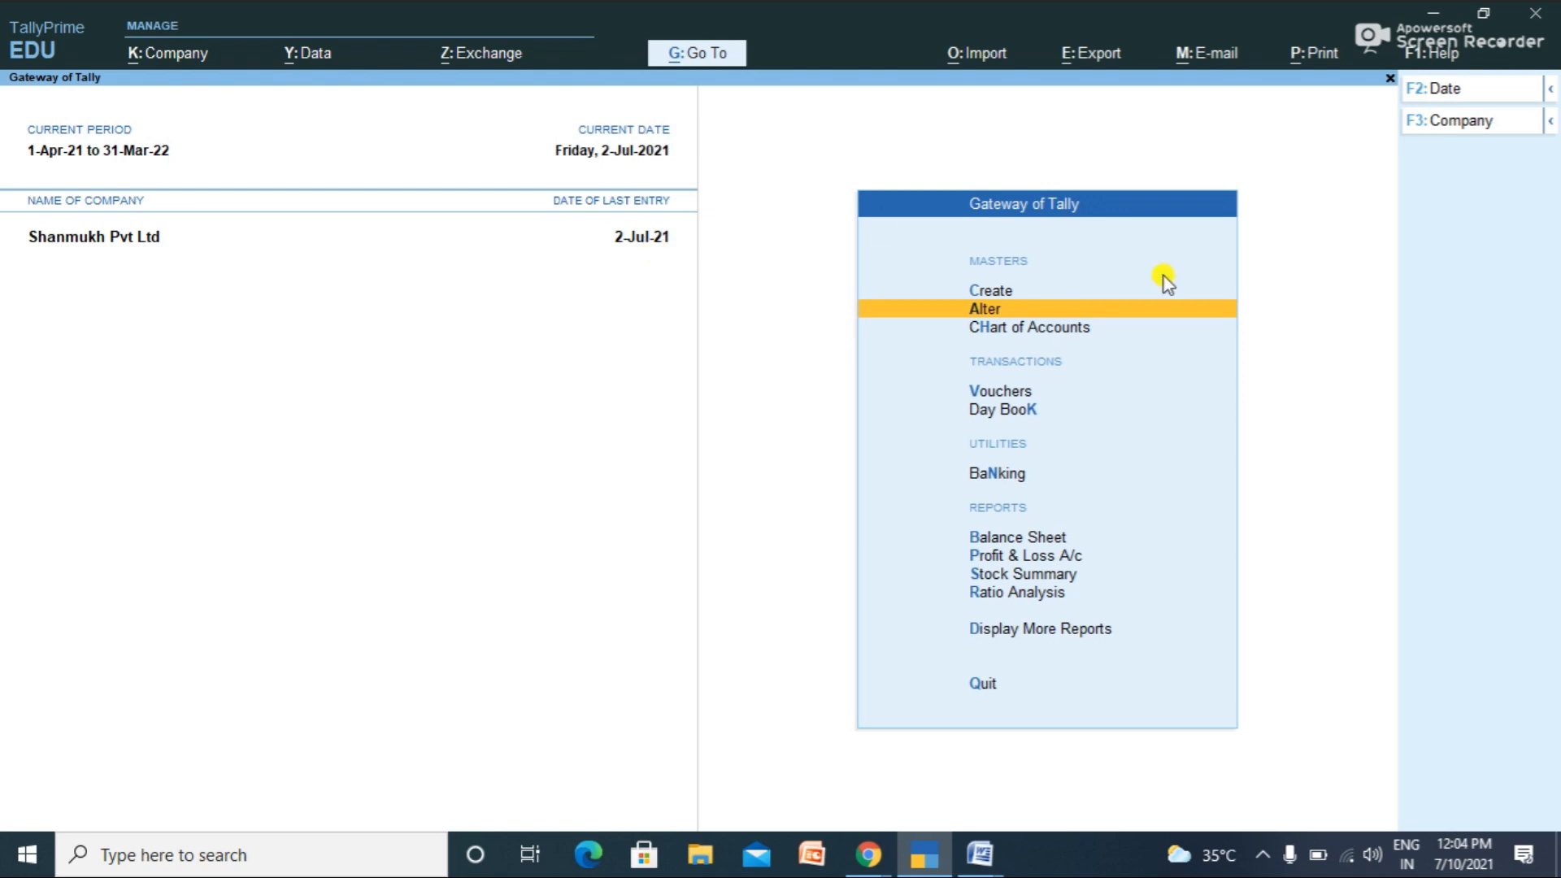
click(1011, 293)
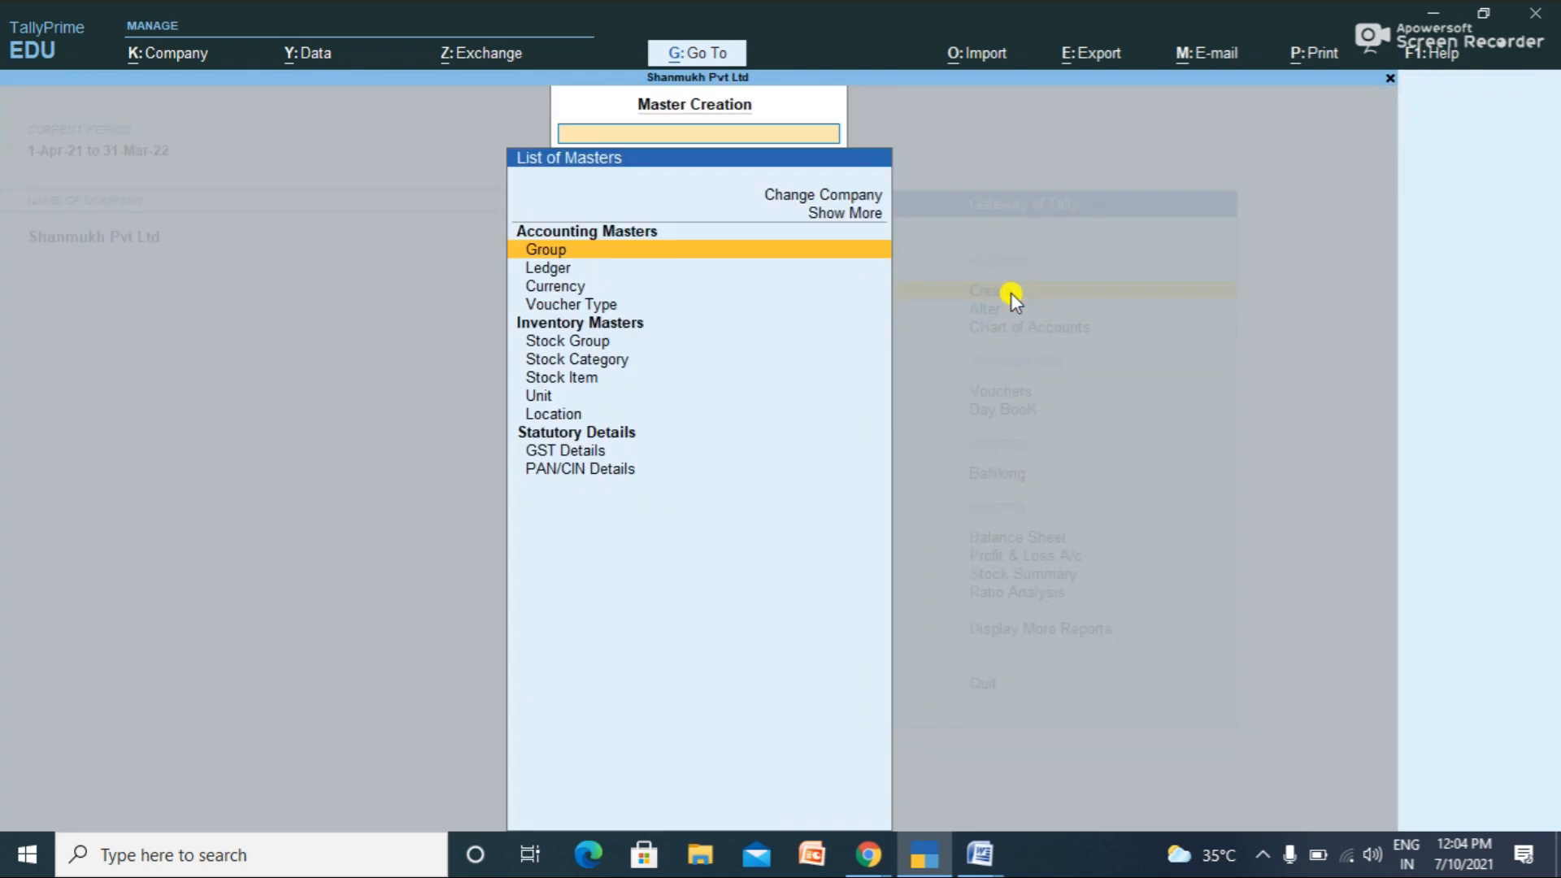
key(Down)
key(Return)
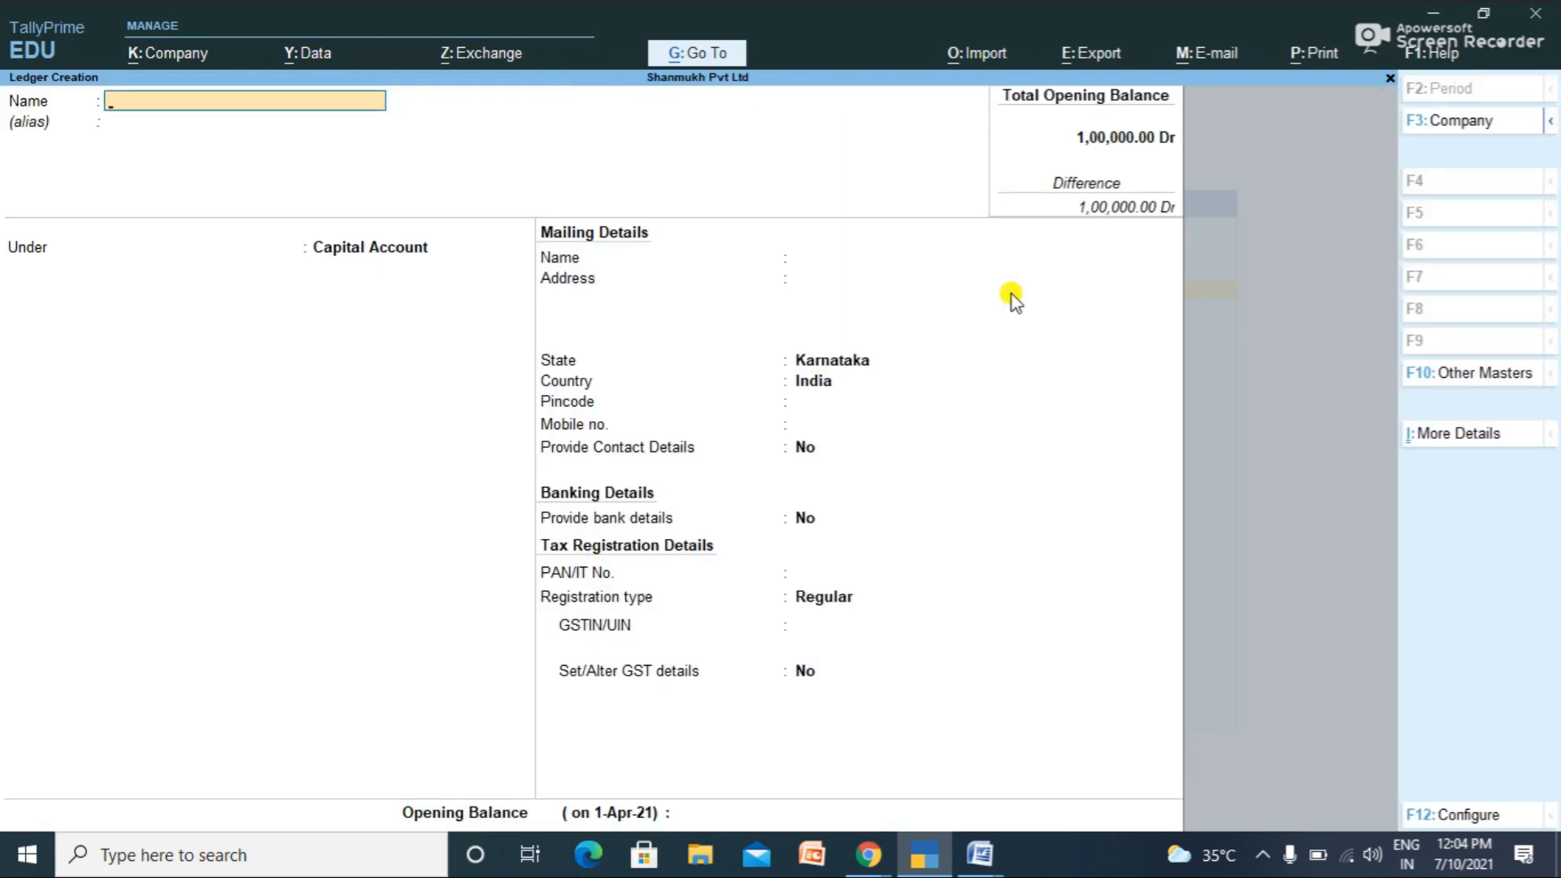
Step: Name the new ledger Nagarjuna & Co and leave its alias empty
text(Na)
text(garjuna Co)
text( Ltd)
key(BackSpace)
key(BackSpace)
key(BackSpace)
key(BackSpace)
key(BackSpace)
key(BackSpace)
key(BackSpace)
text(& Co)
key(Return)
key(Return)
Step: Place the ledger under Sundry Creditors, keep bill-by-bill balances enabled, and save it
text(S)
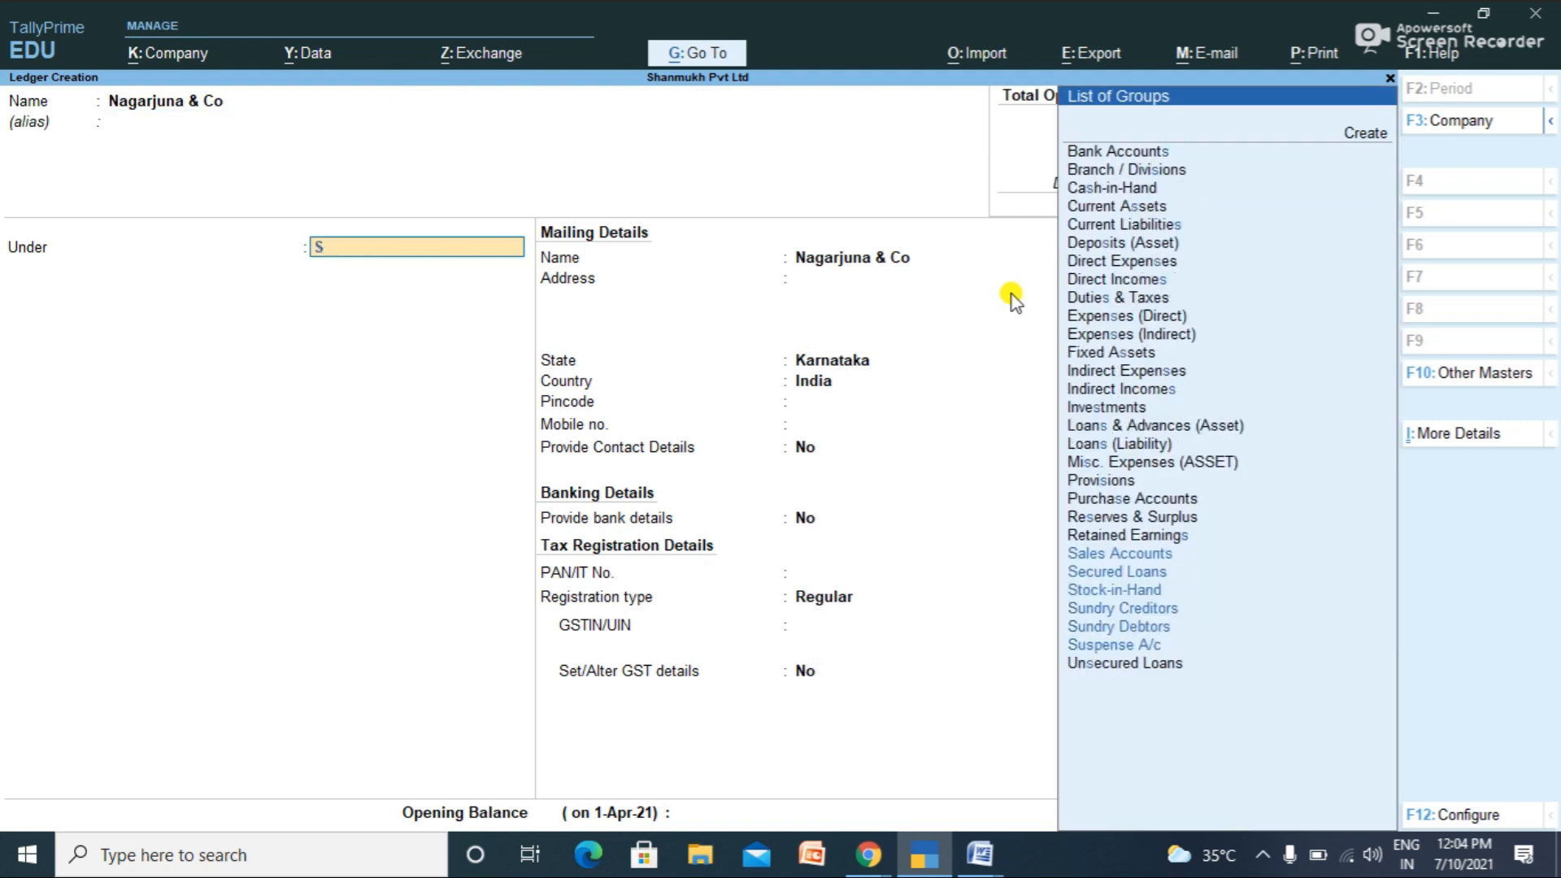
key(Down)
key(Down)
key(Down)
key(Return)
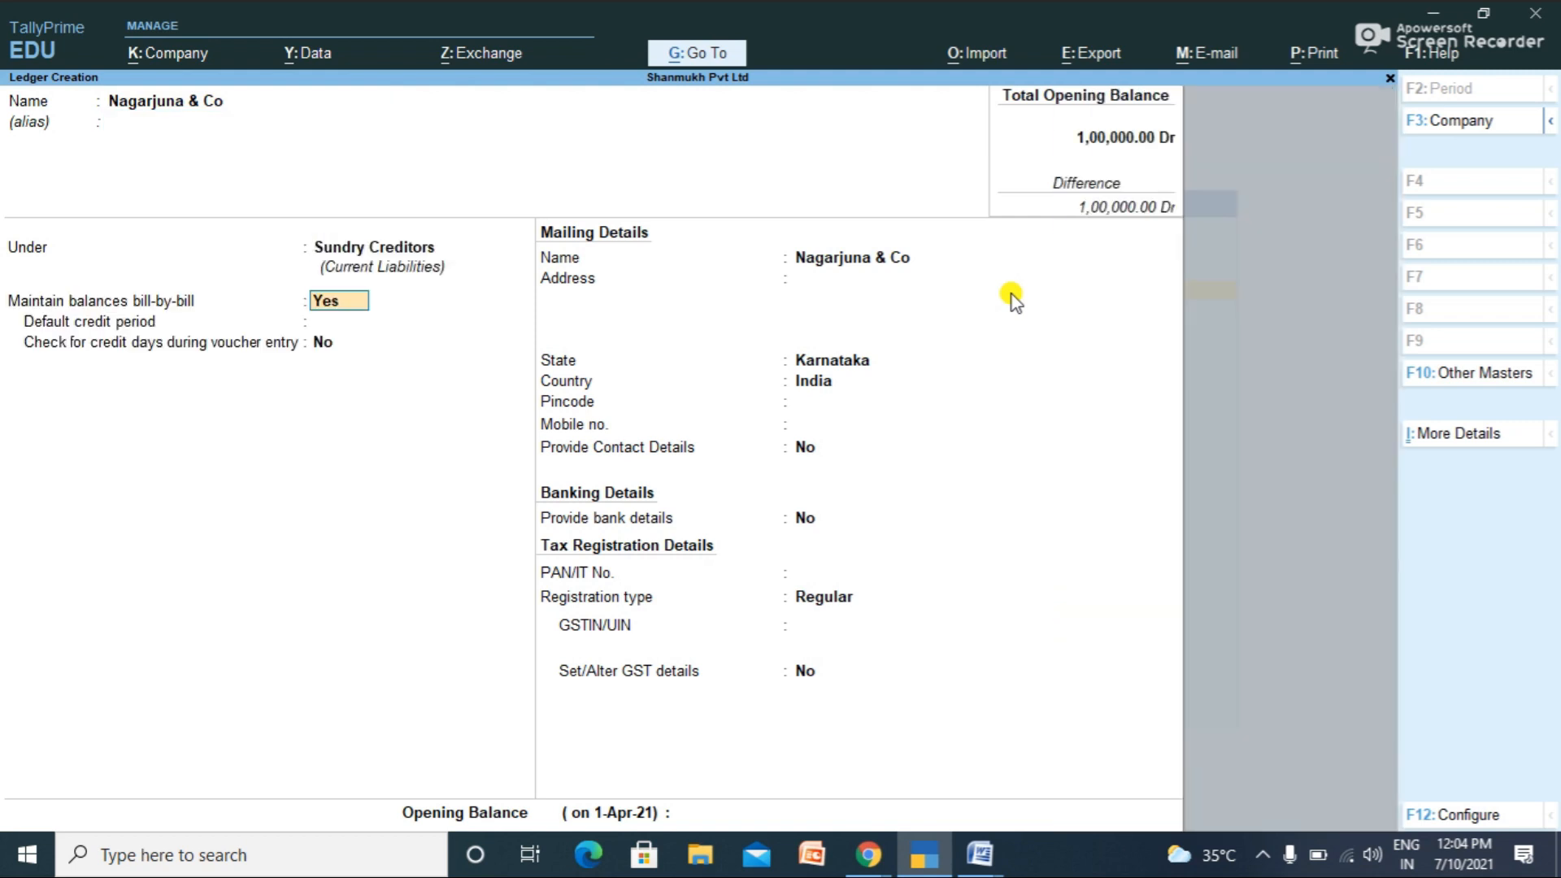
key(Return)
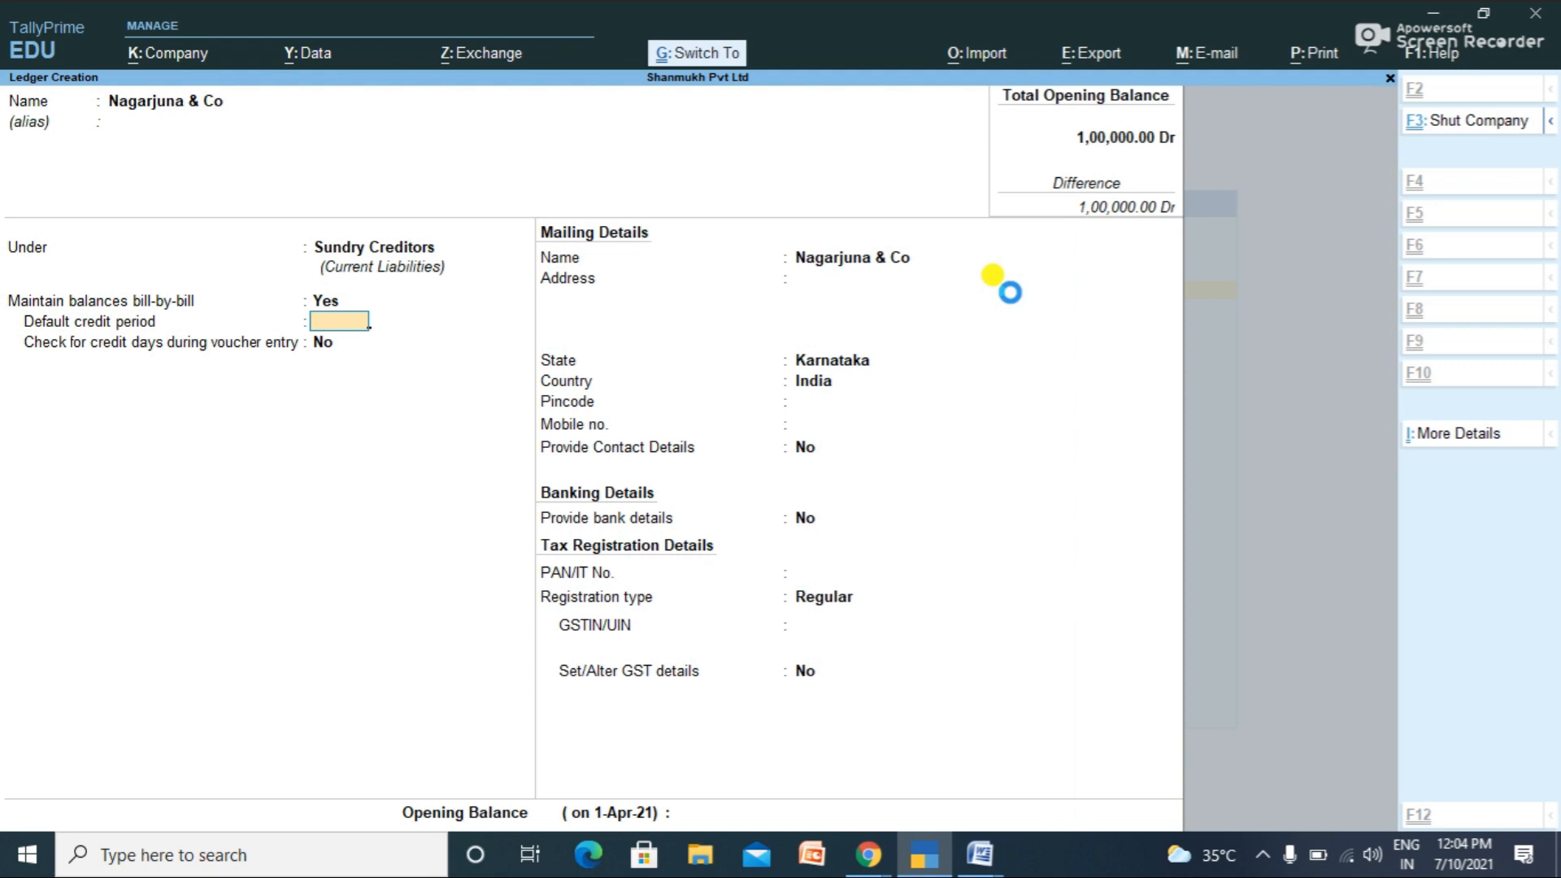
key(ctrl+a)
Step: Leave ledger creation and discard the unfinished Nagarjuna & Co payment voucher, returning to the Gateway of Tally
key(Escape)
key(Return)
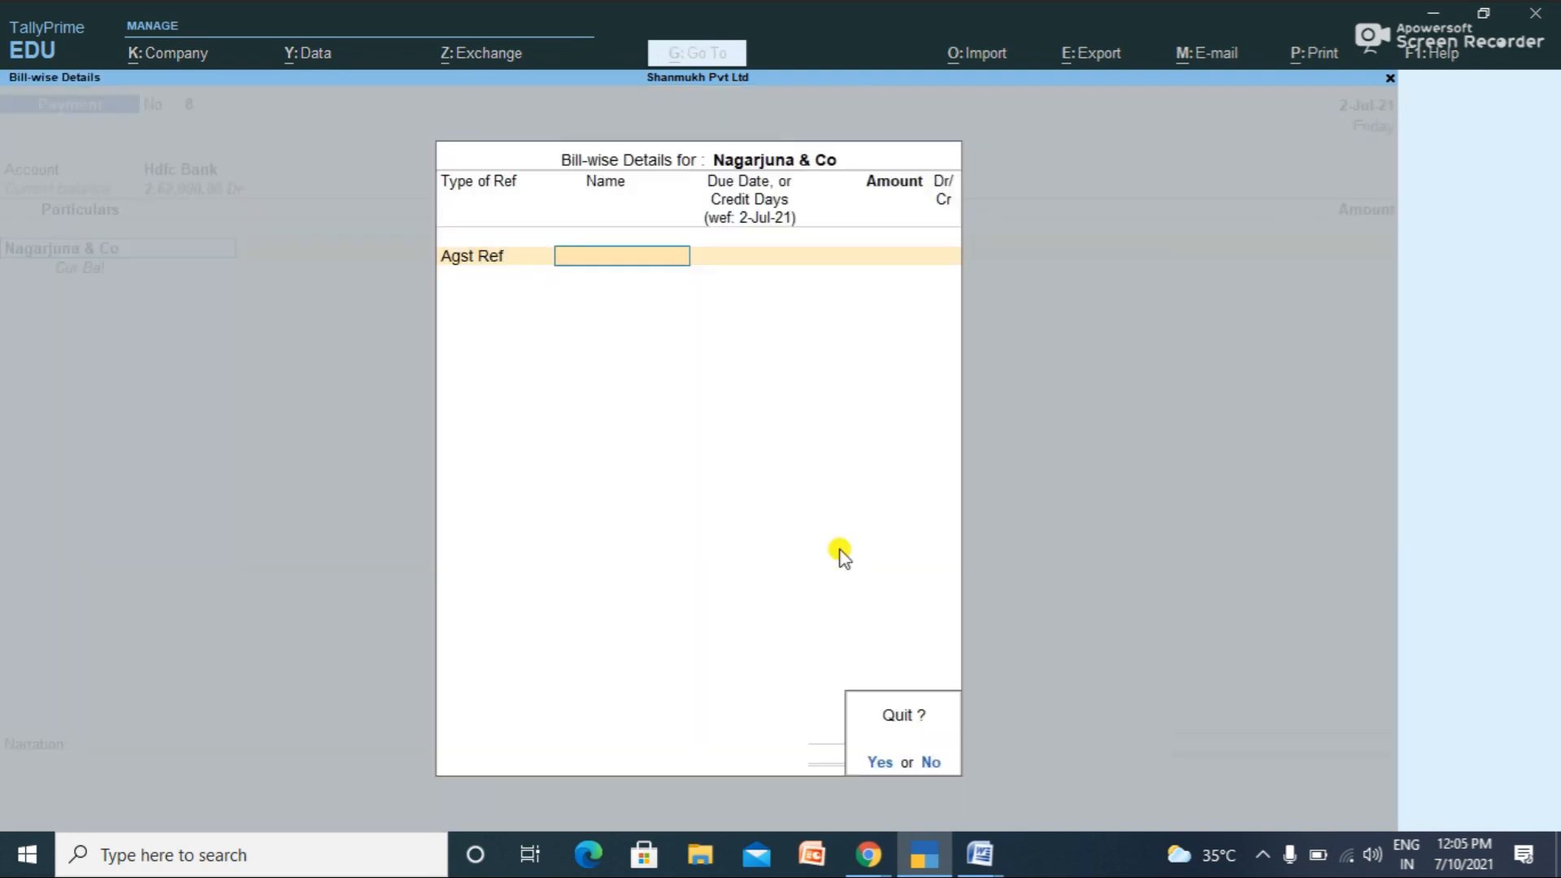
key(Return)
key(Escape)
key(Escape)
key(Return)
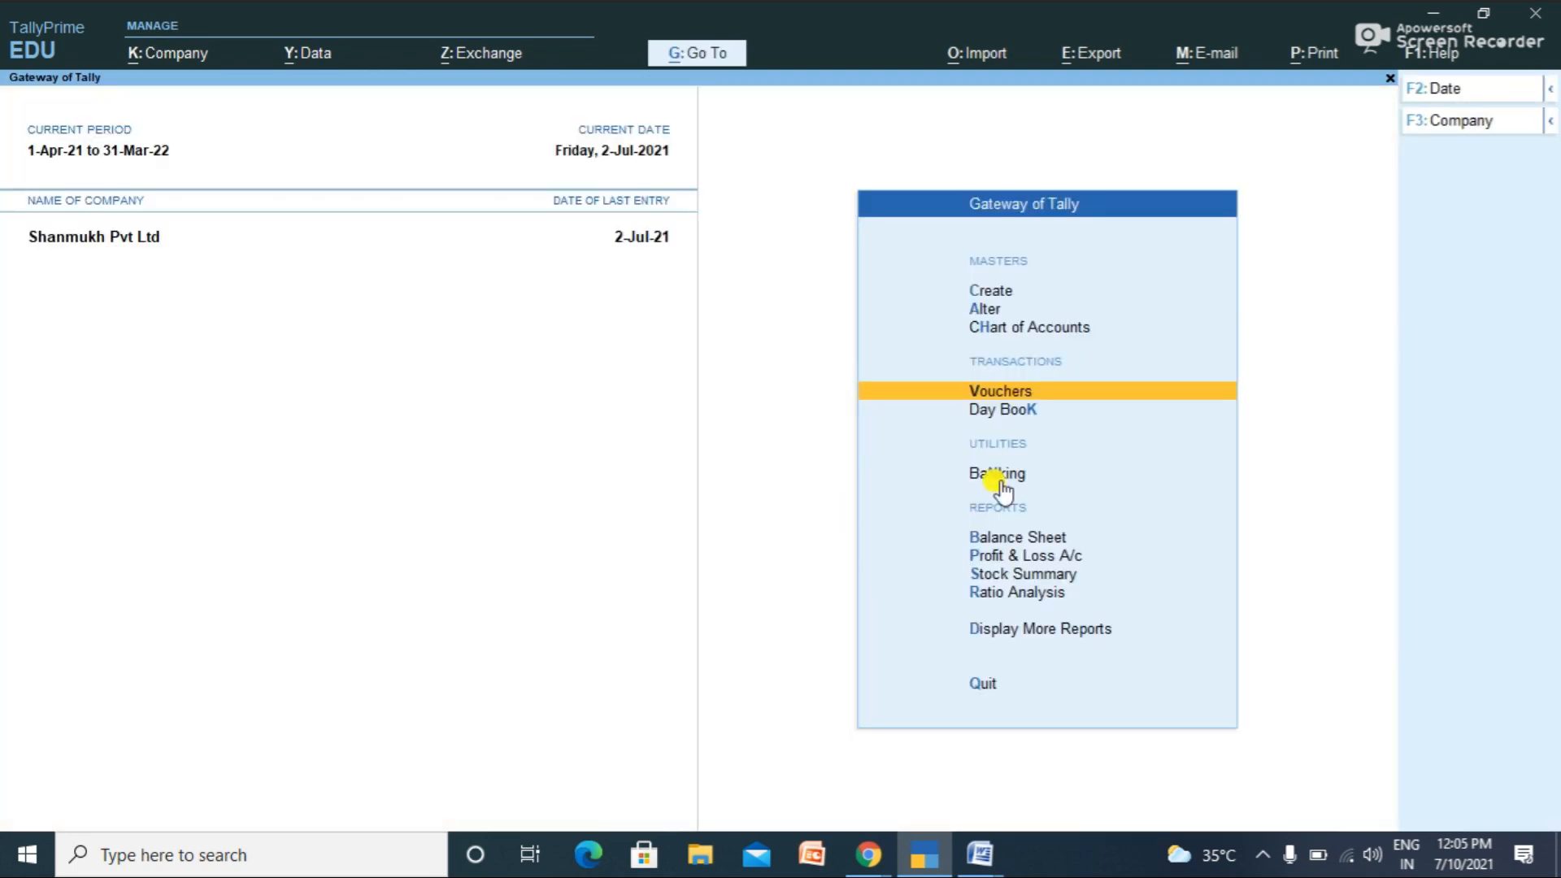
Step: Start a new purchase voucher dated 2-Jul-21
click(1010, 385)
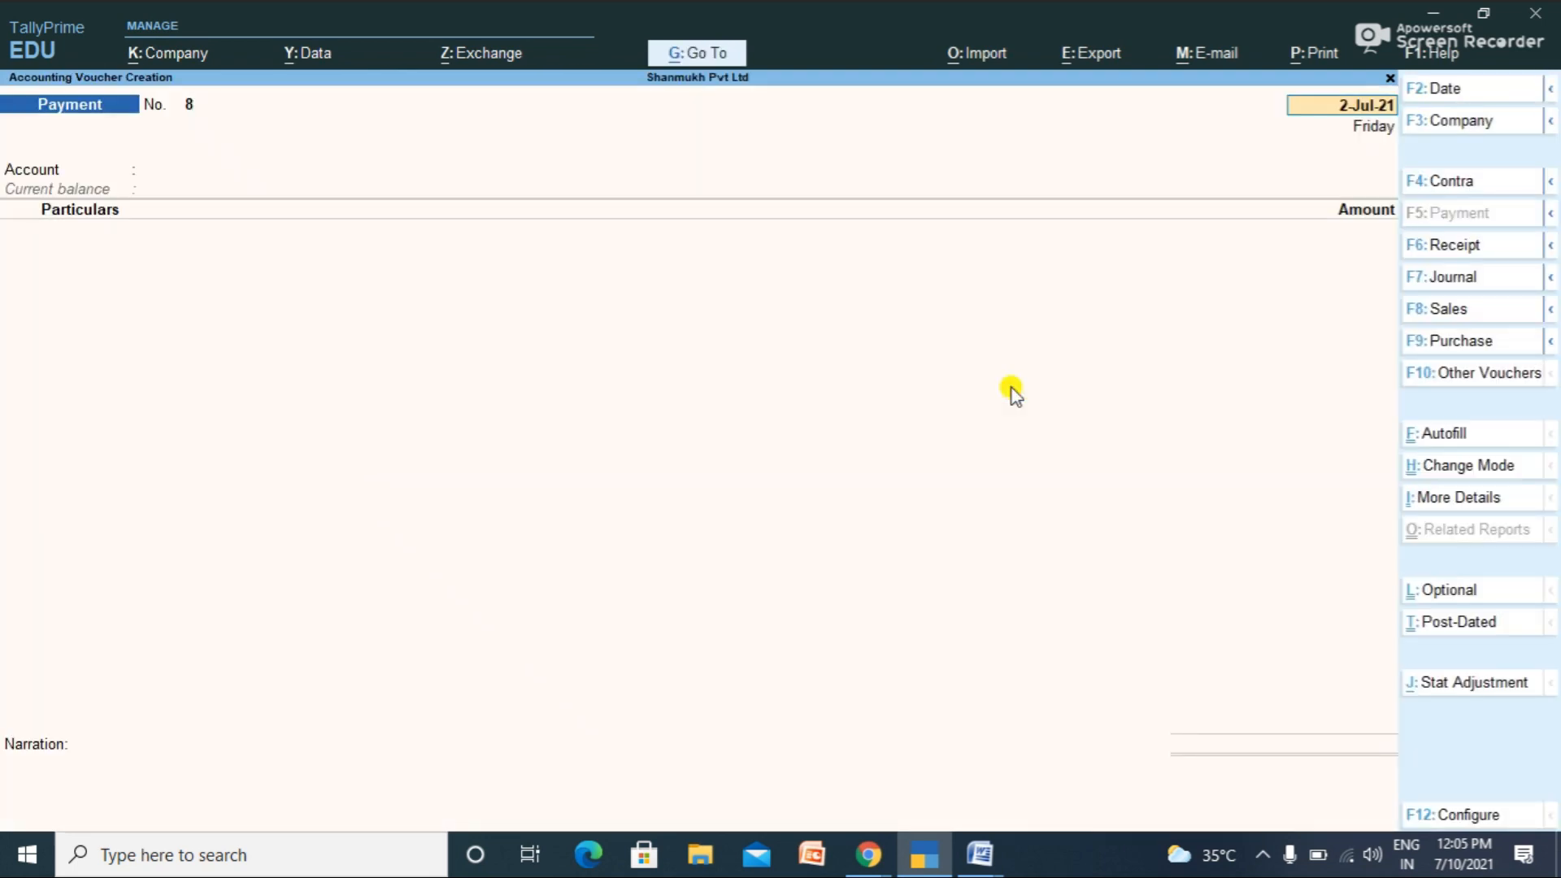
click(1467, 351)
key(Return)
key(Return)
key(Return)
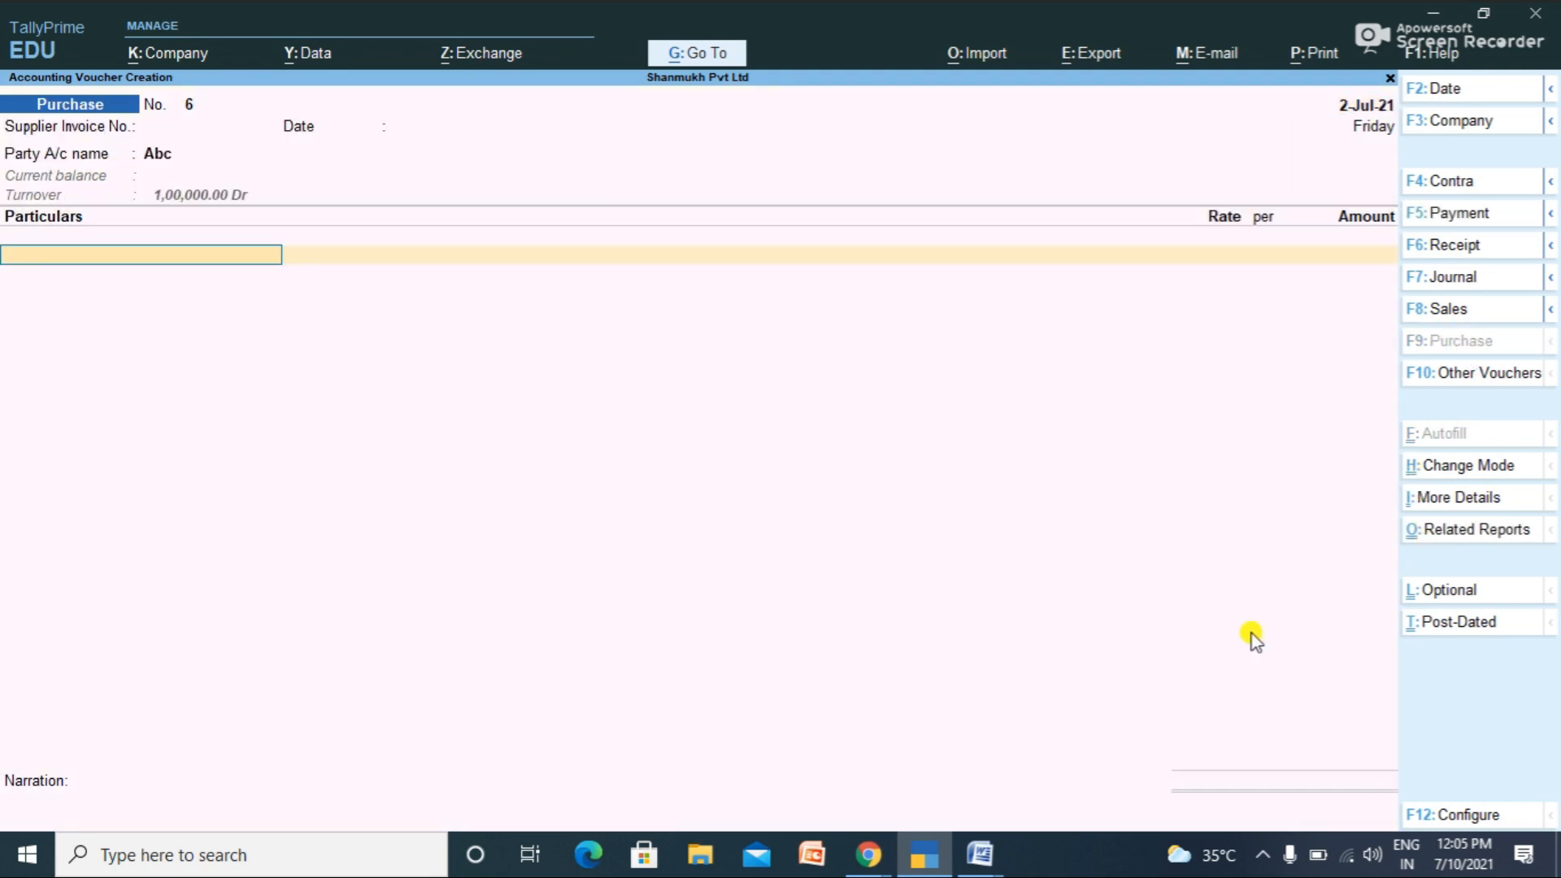
Step: Set the purchase voucher's party account to Nagarjuna & Co and accept the default party details
key(BackSpace)
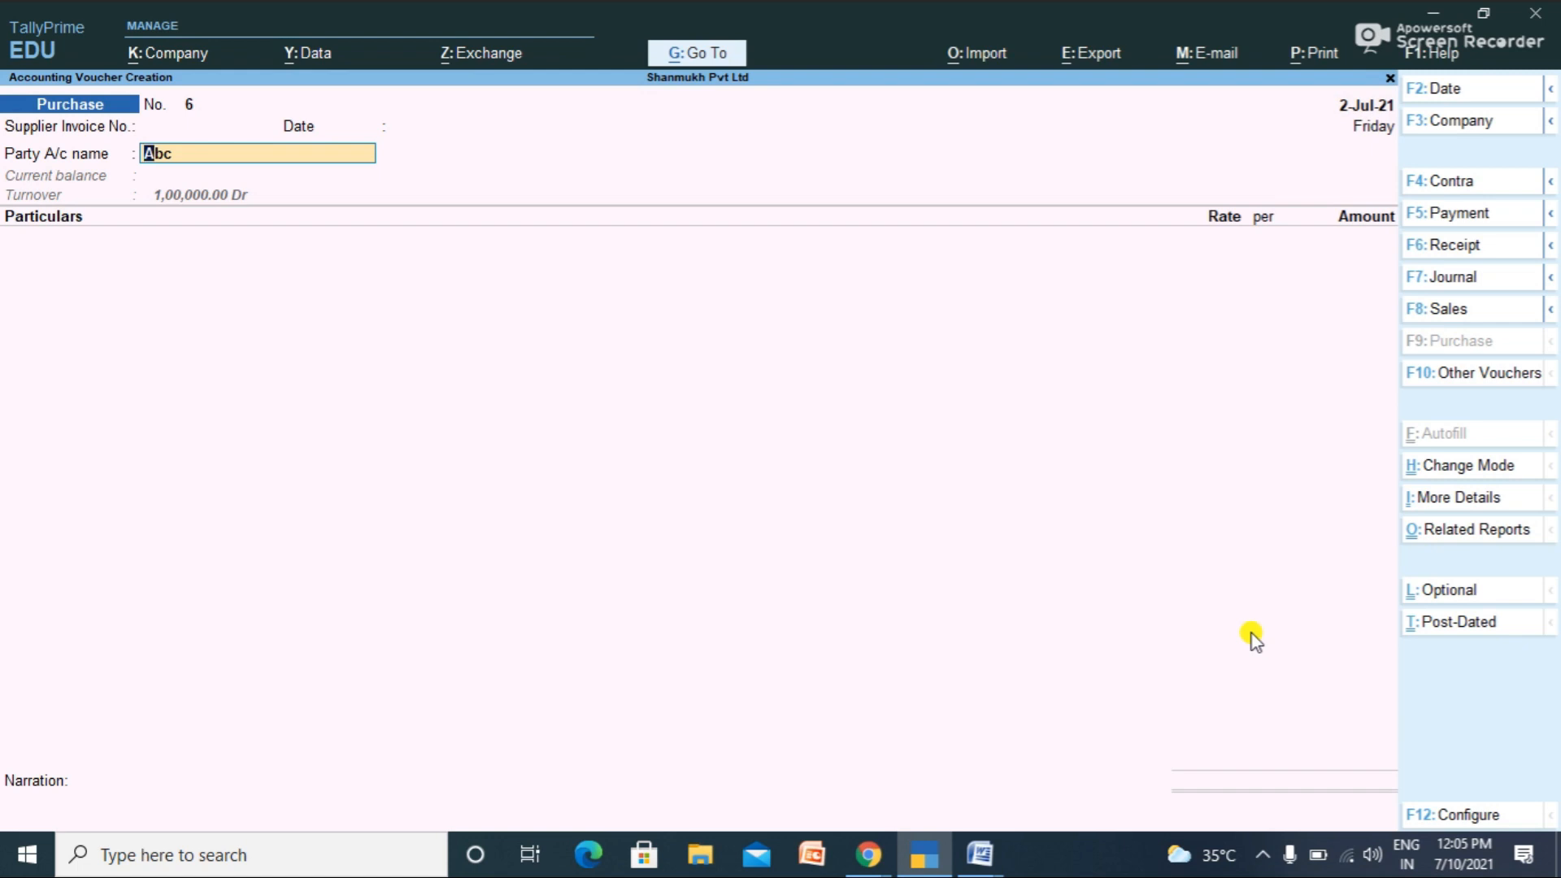
text(Na)
key(Return)
key(Return)
key(Return)
key(Return)
key(Return)
key(Return)
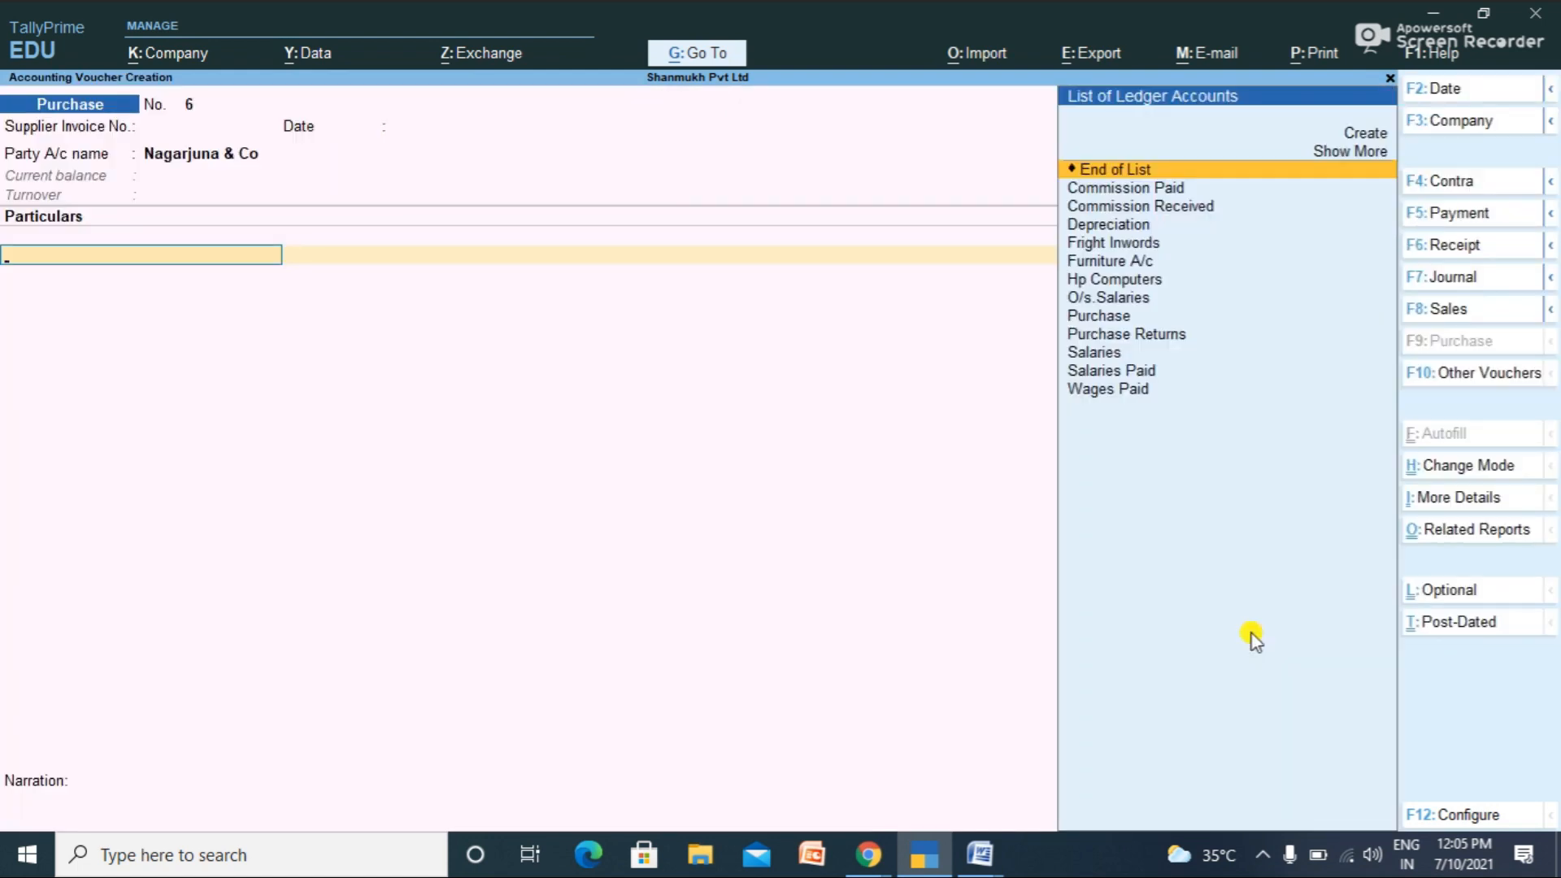
Step: Enter the Purchase ledger in the voucher's particulars with an amount of 100000
key(Return)
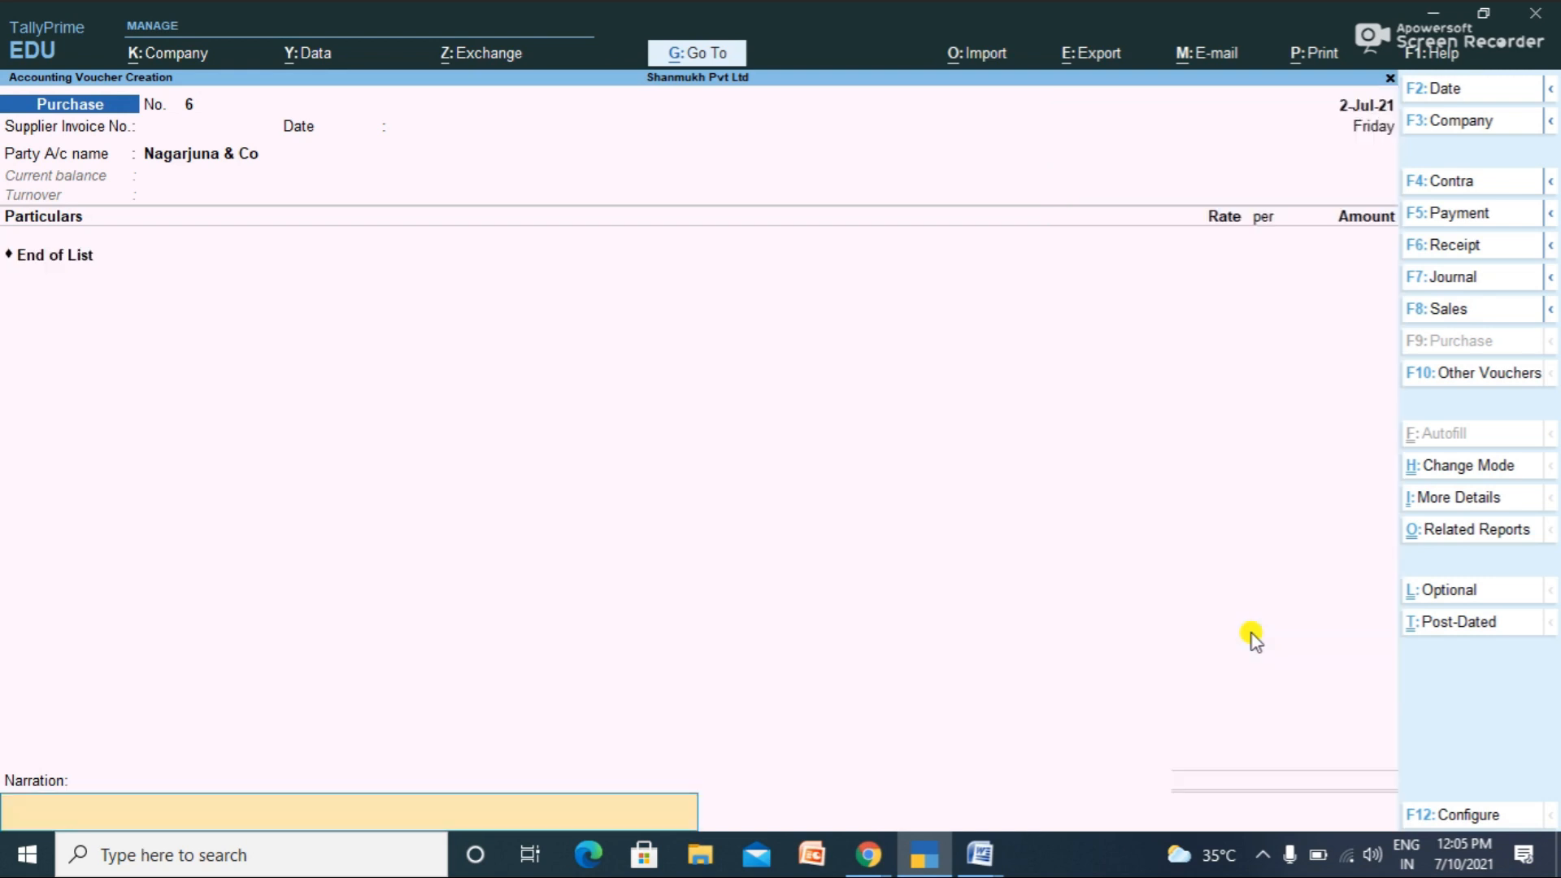
key(BackSpace)
text(Pu)
key(Down)
key(Down)
key(Up)
key(Return)
text(100000)
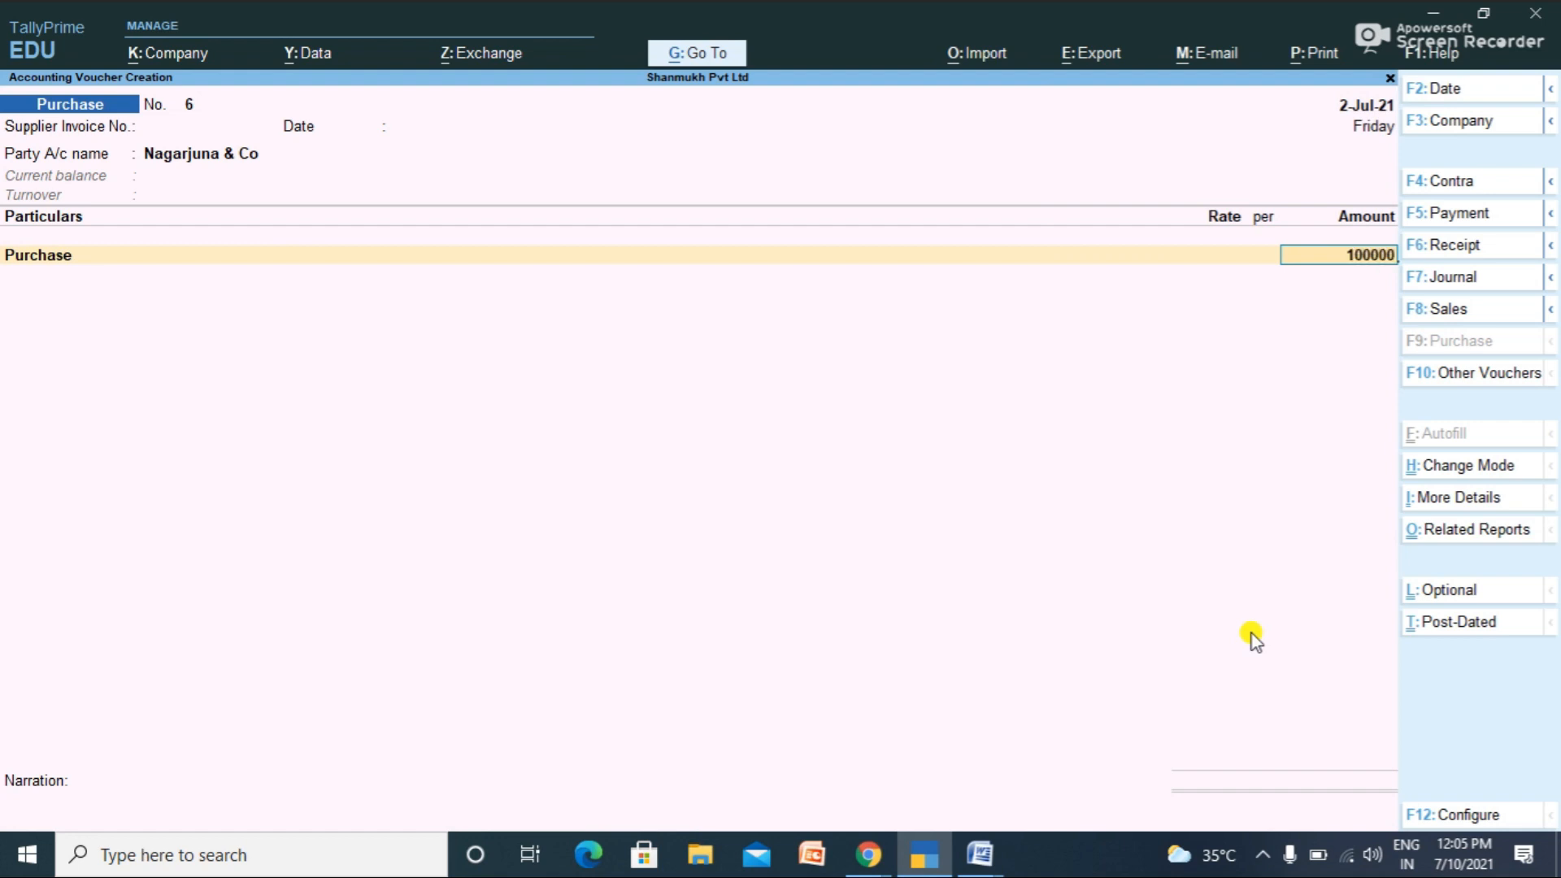
key(Return)
Step: Record the full amount as a New Ref bill for Nagarjuna & Co and save the purchase voucher without narration
key(Return)
key(Return)
key(Return)
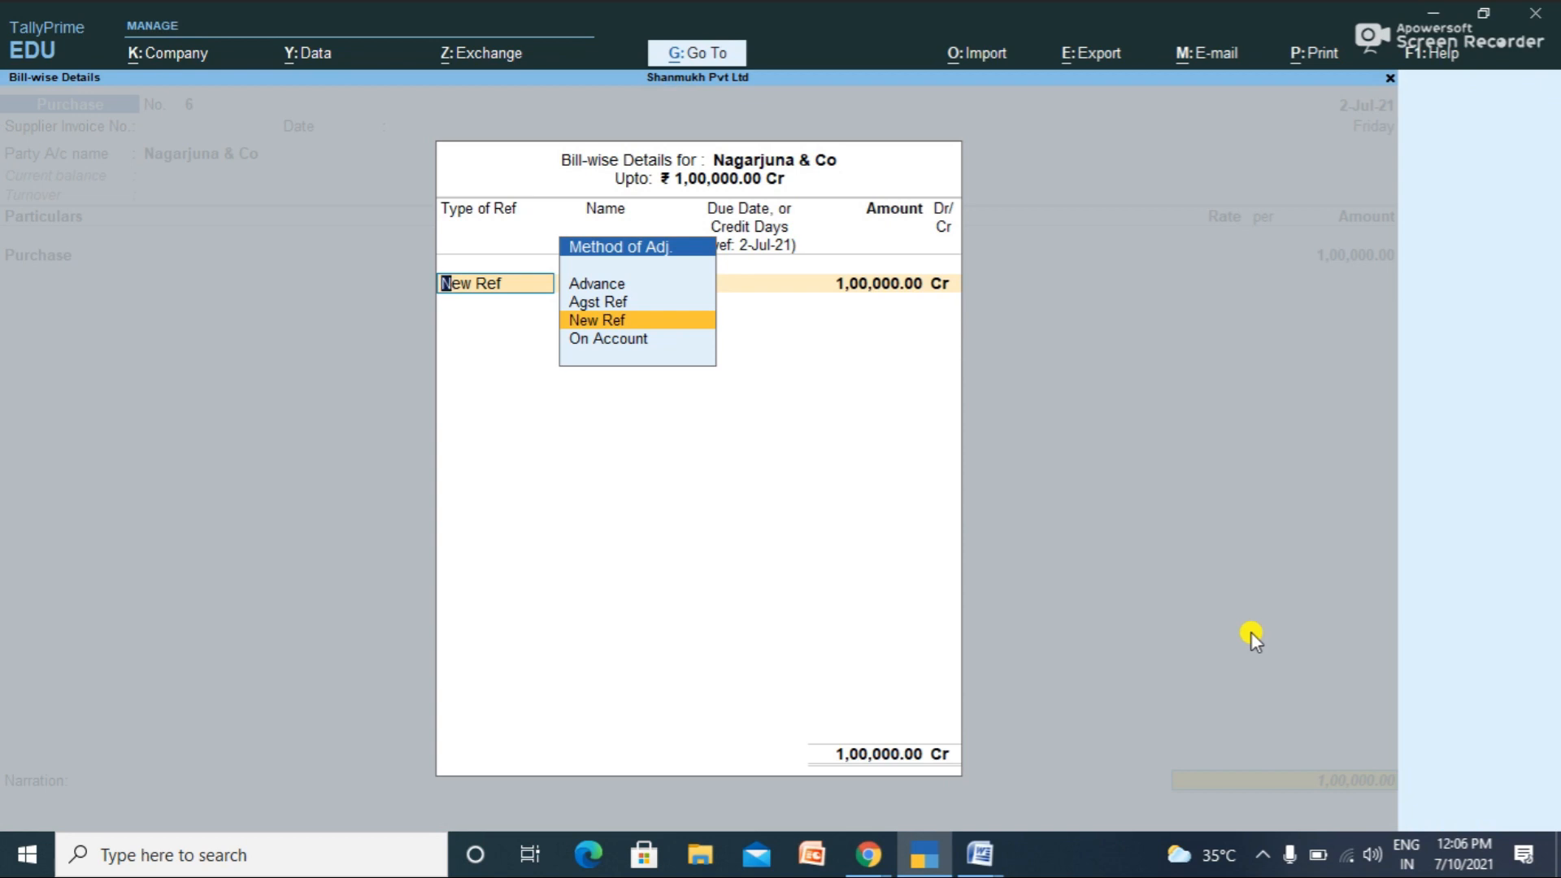
key(Return)
key(Return)
key(Return)
key(Return)
key(Return)
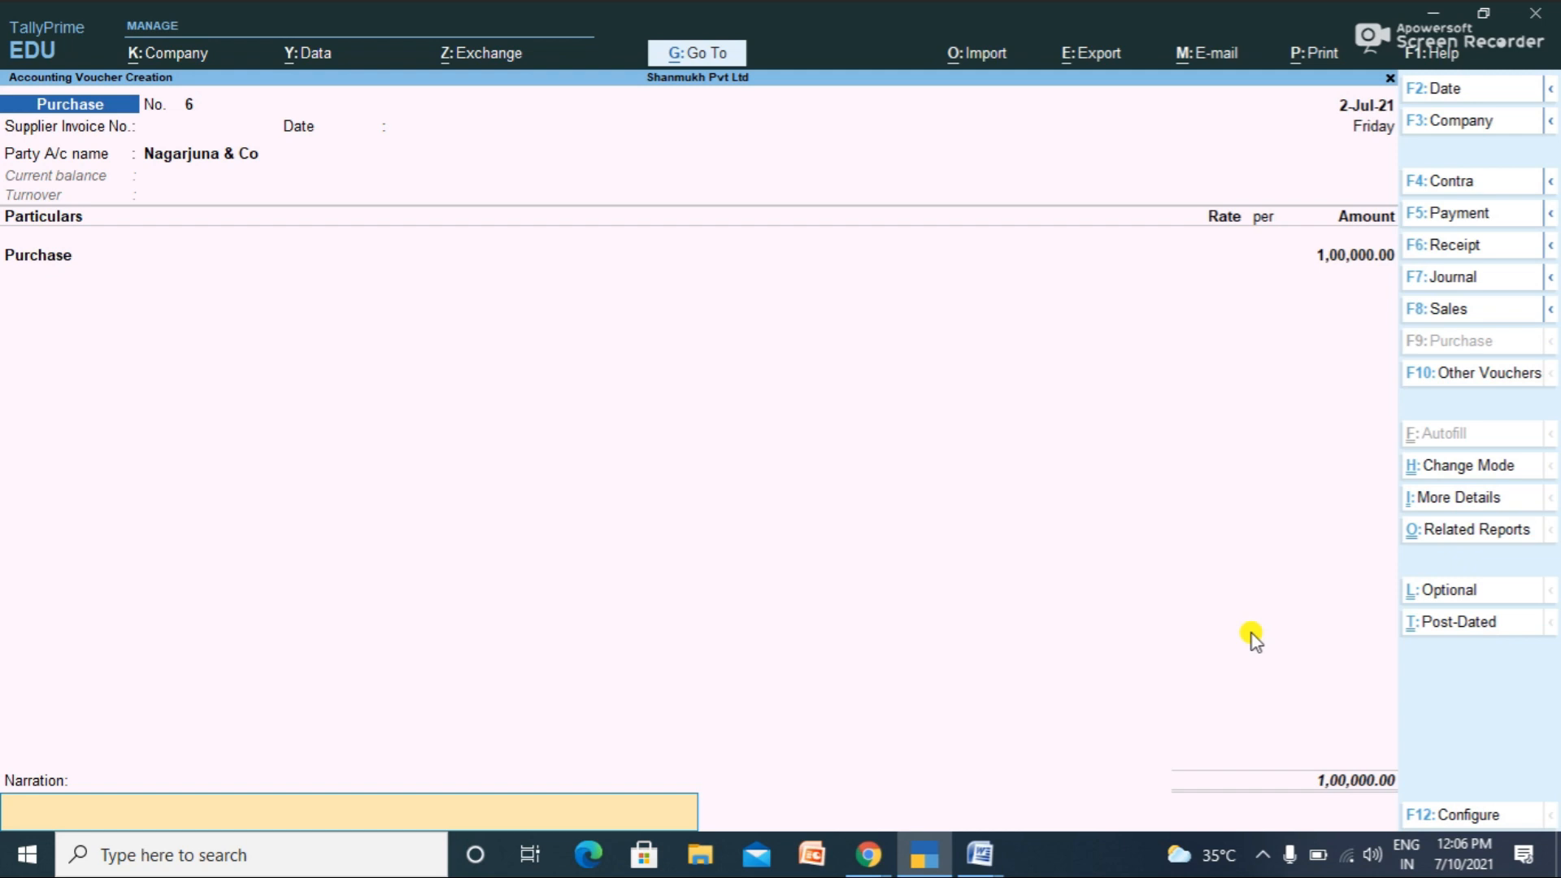
key(Return)
key(Return)
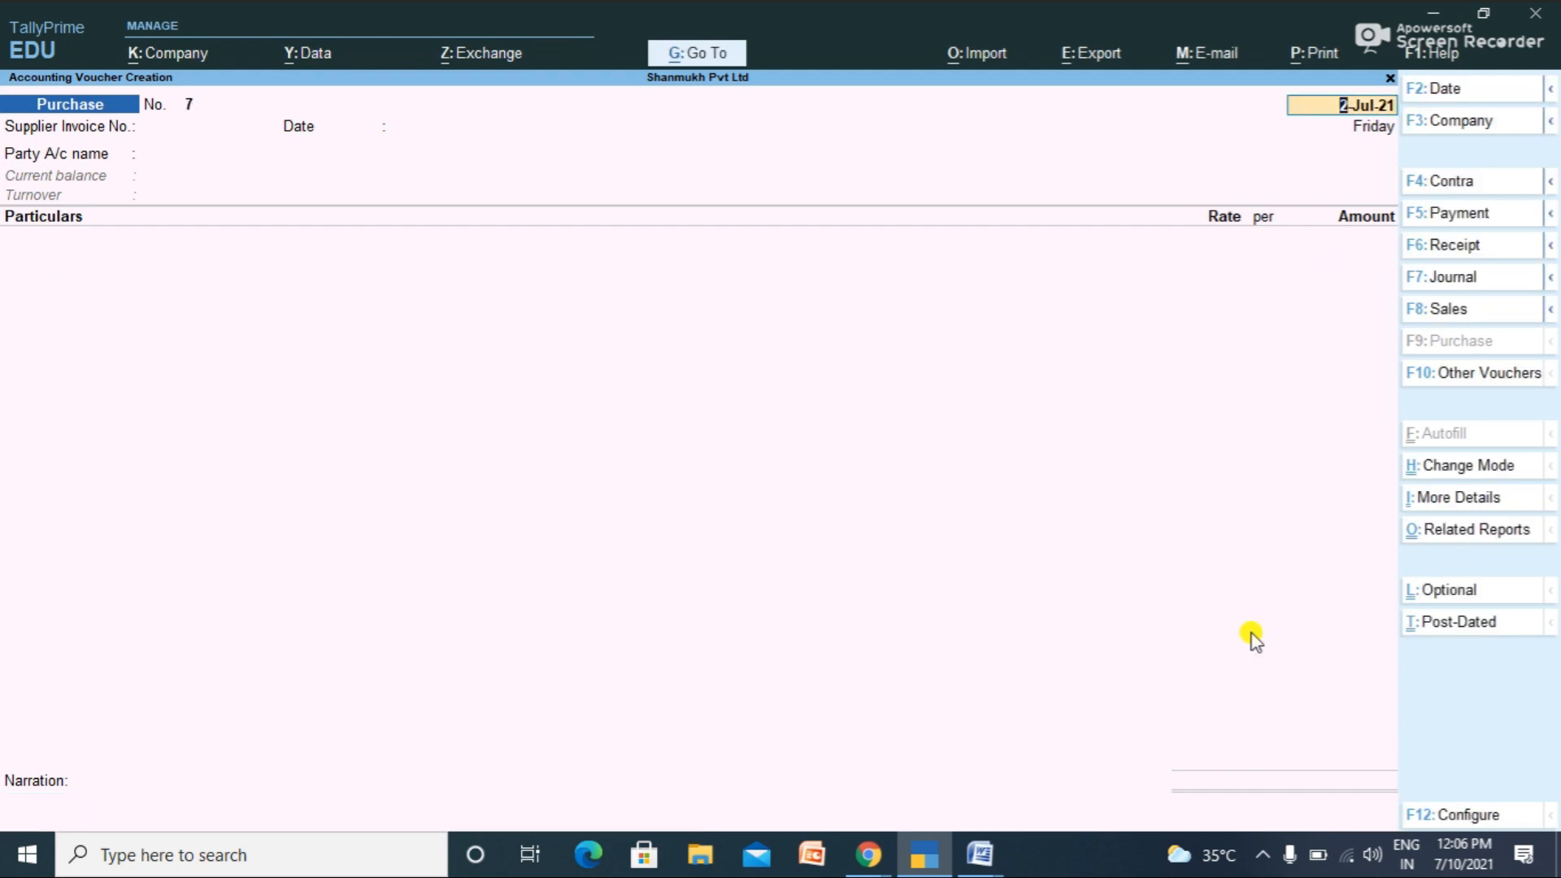
Step: Start a payment voucher and mark it as Post-Dated
click(1476, 216)
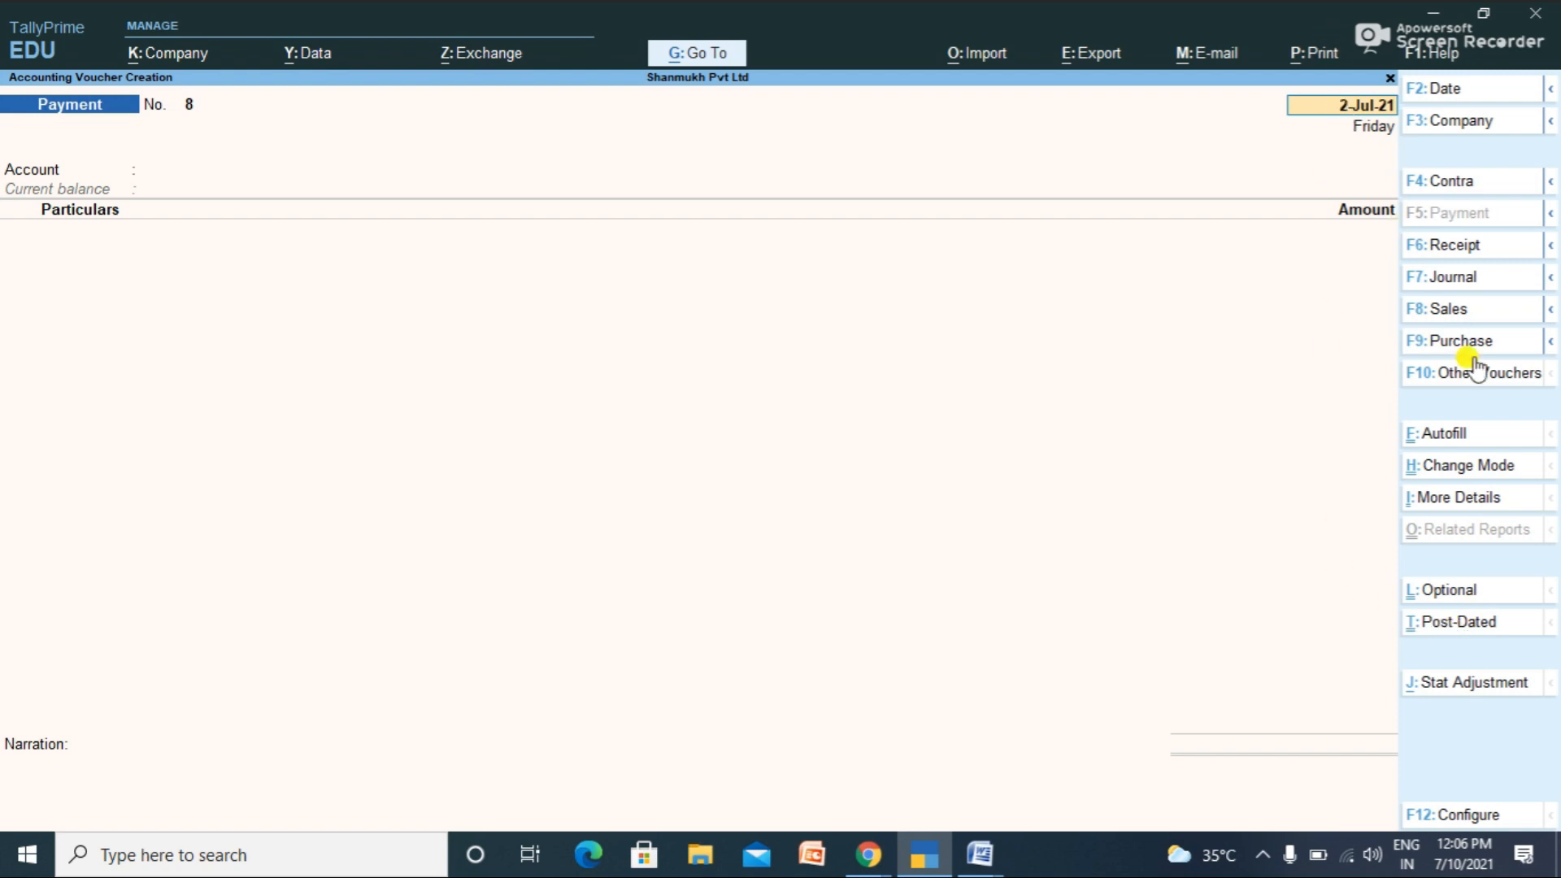
click(1444, 632)
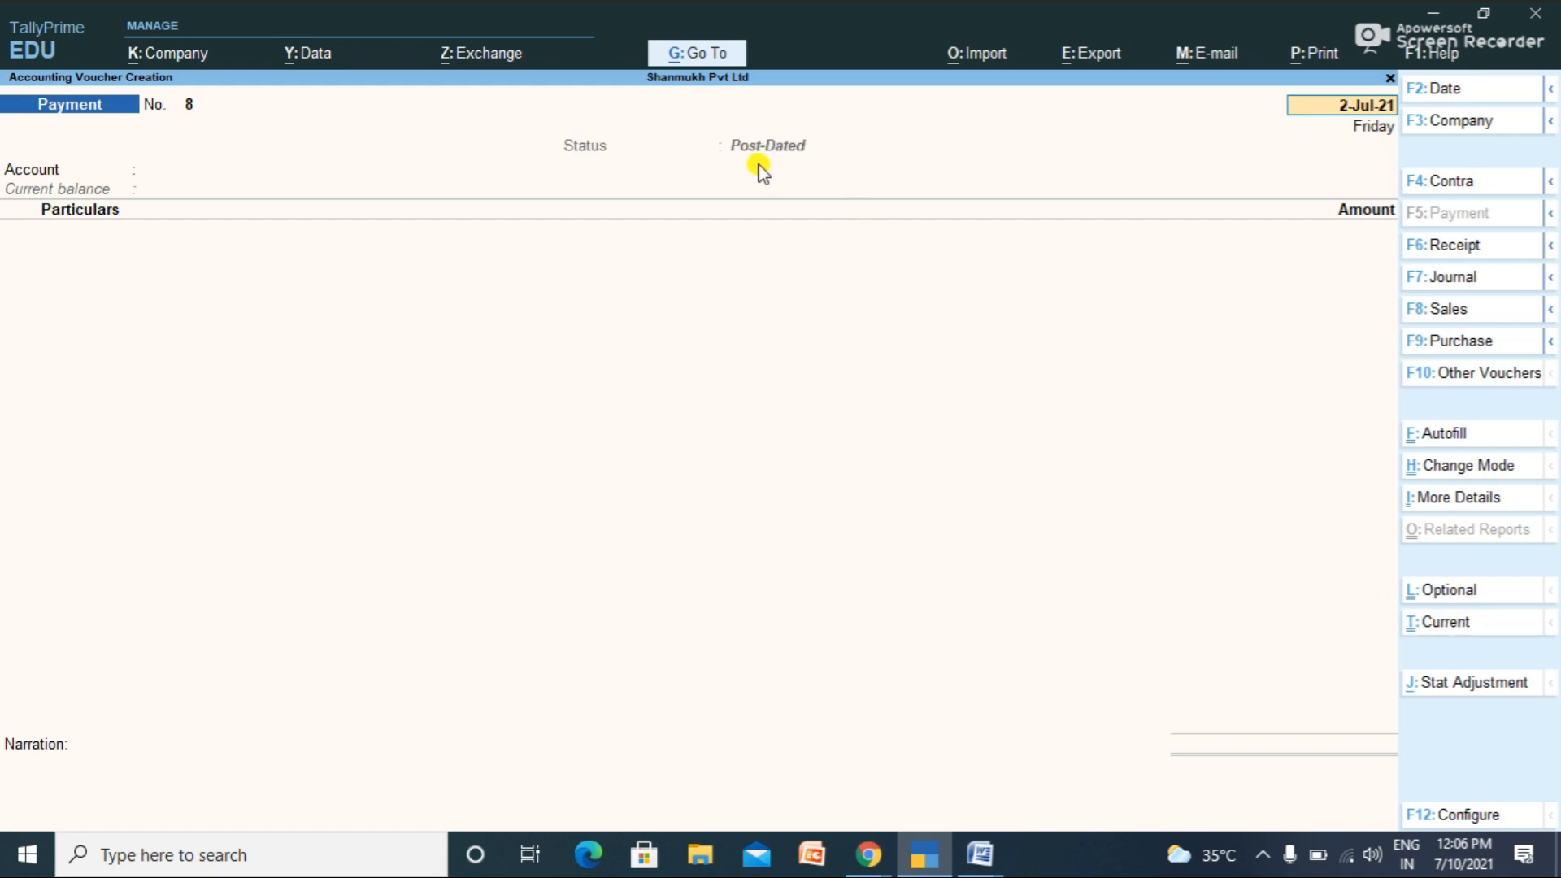
click(1461, 628)
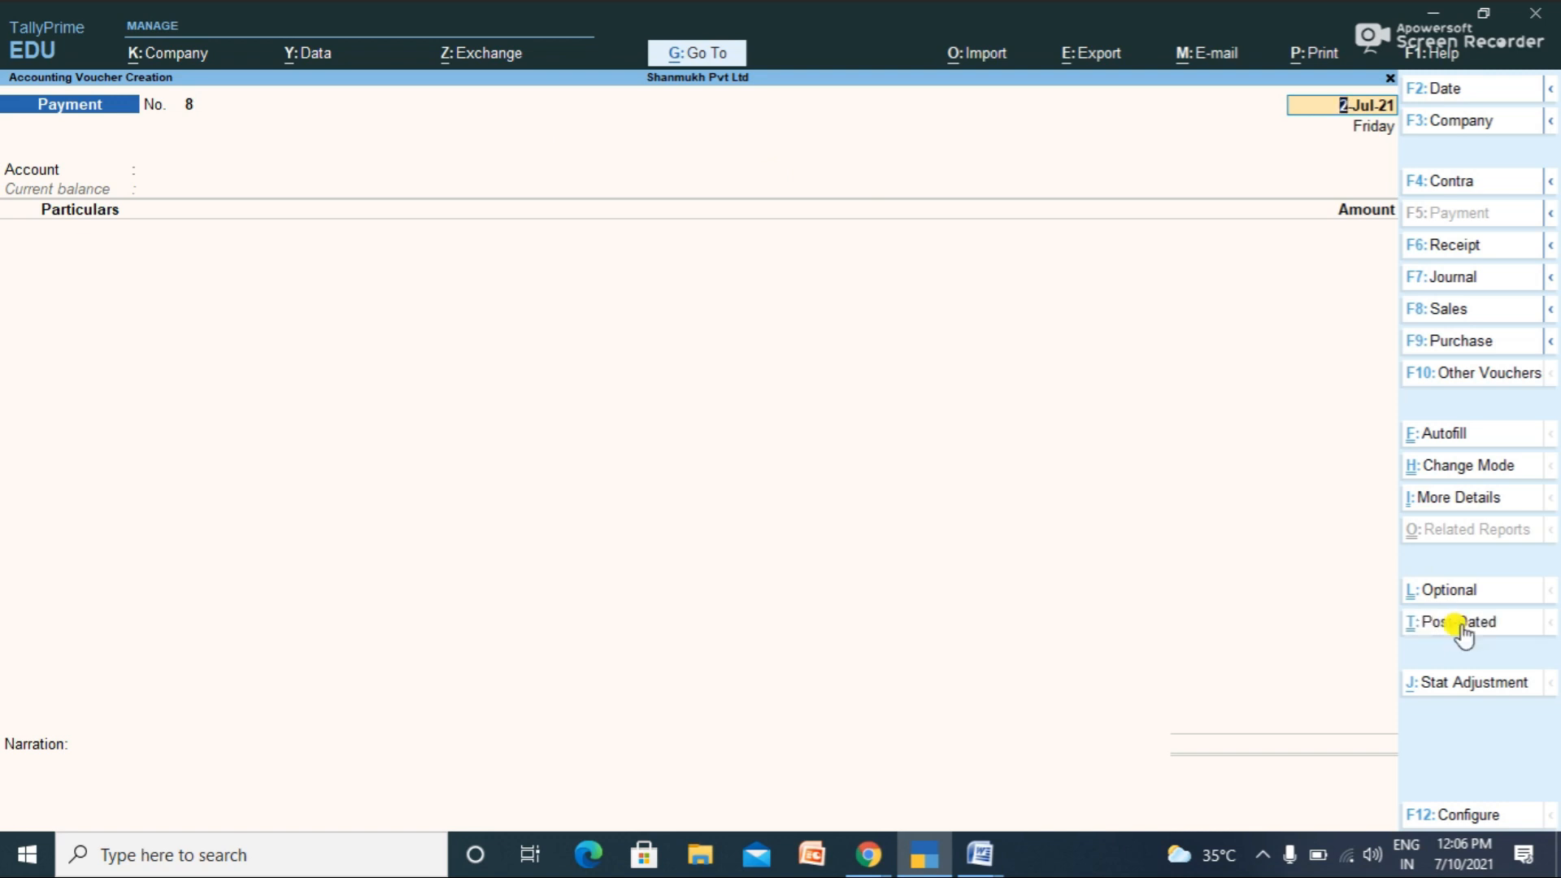
click(1462, 635)
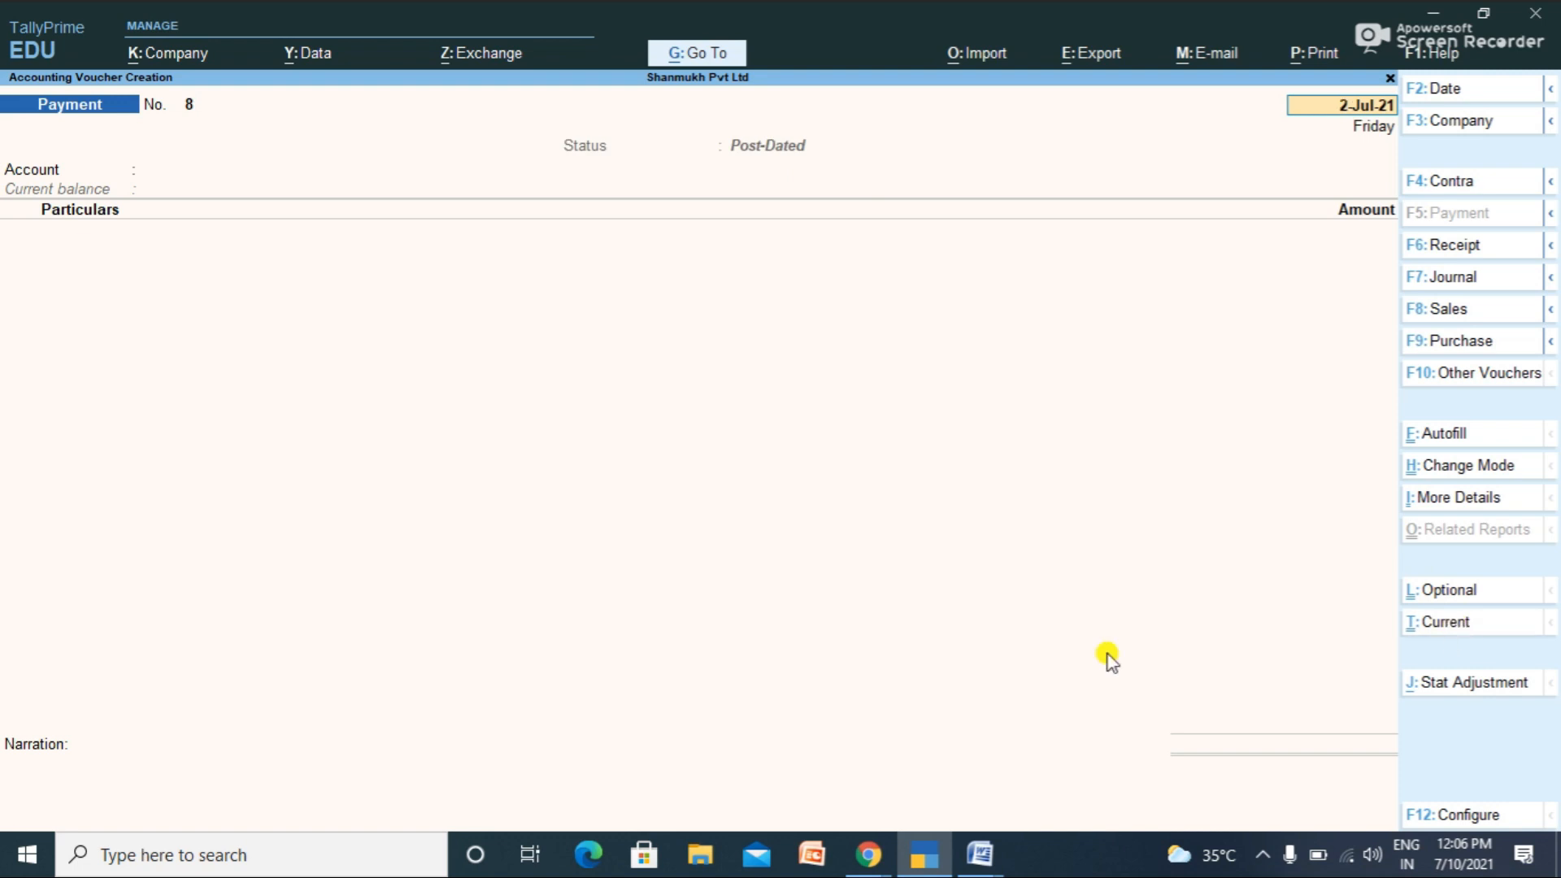
Step: Choose Hdfc Bank as the payment account and set the voucher date to 1-8-2021
key(Return)
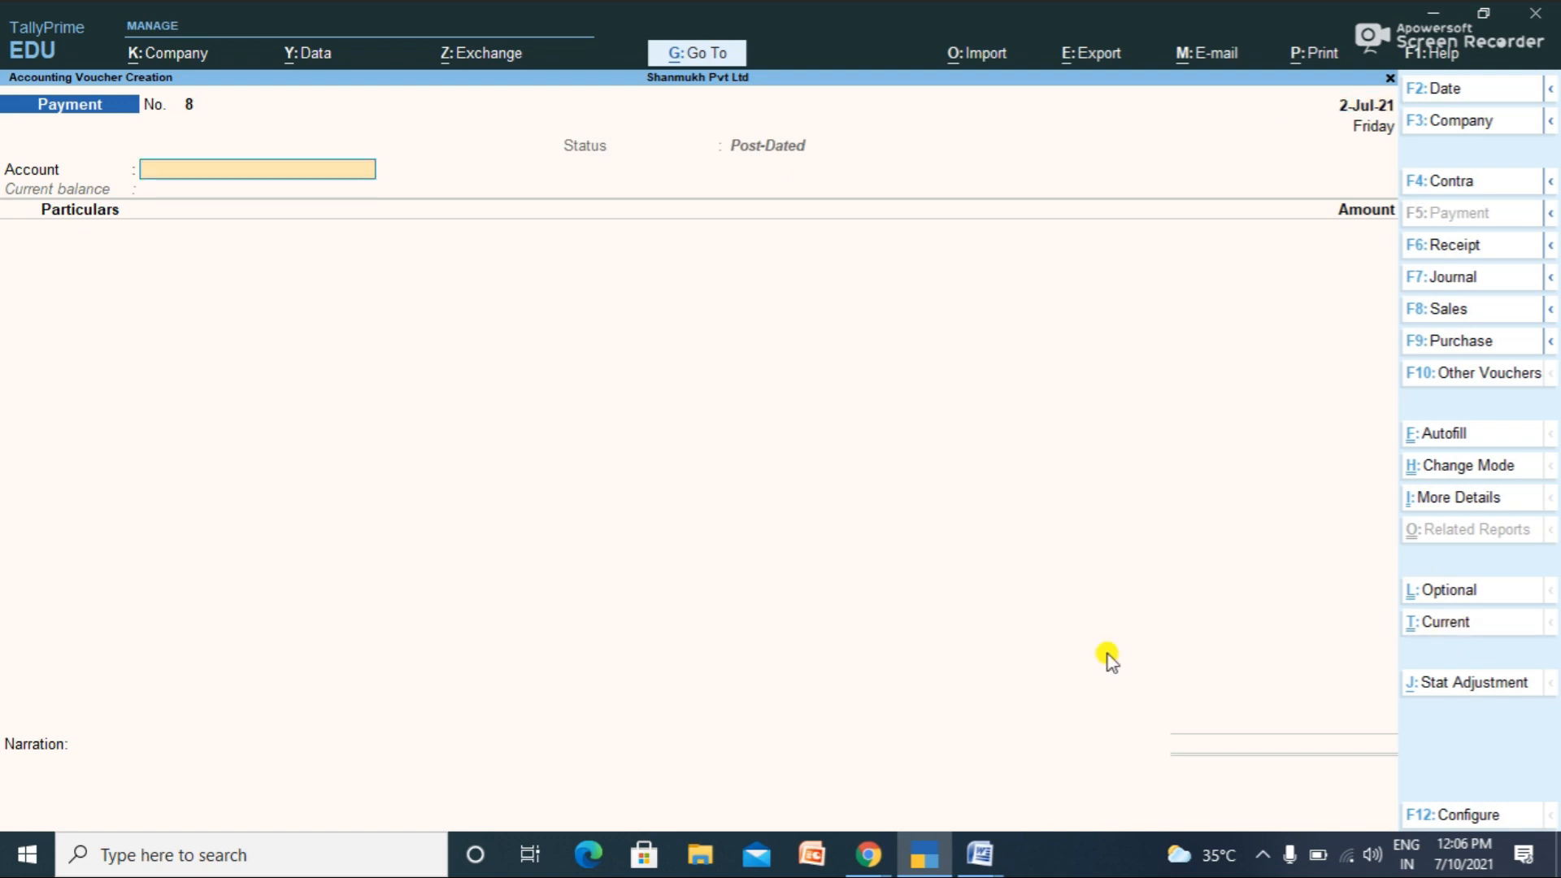
text(H)
key(Return)
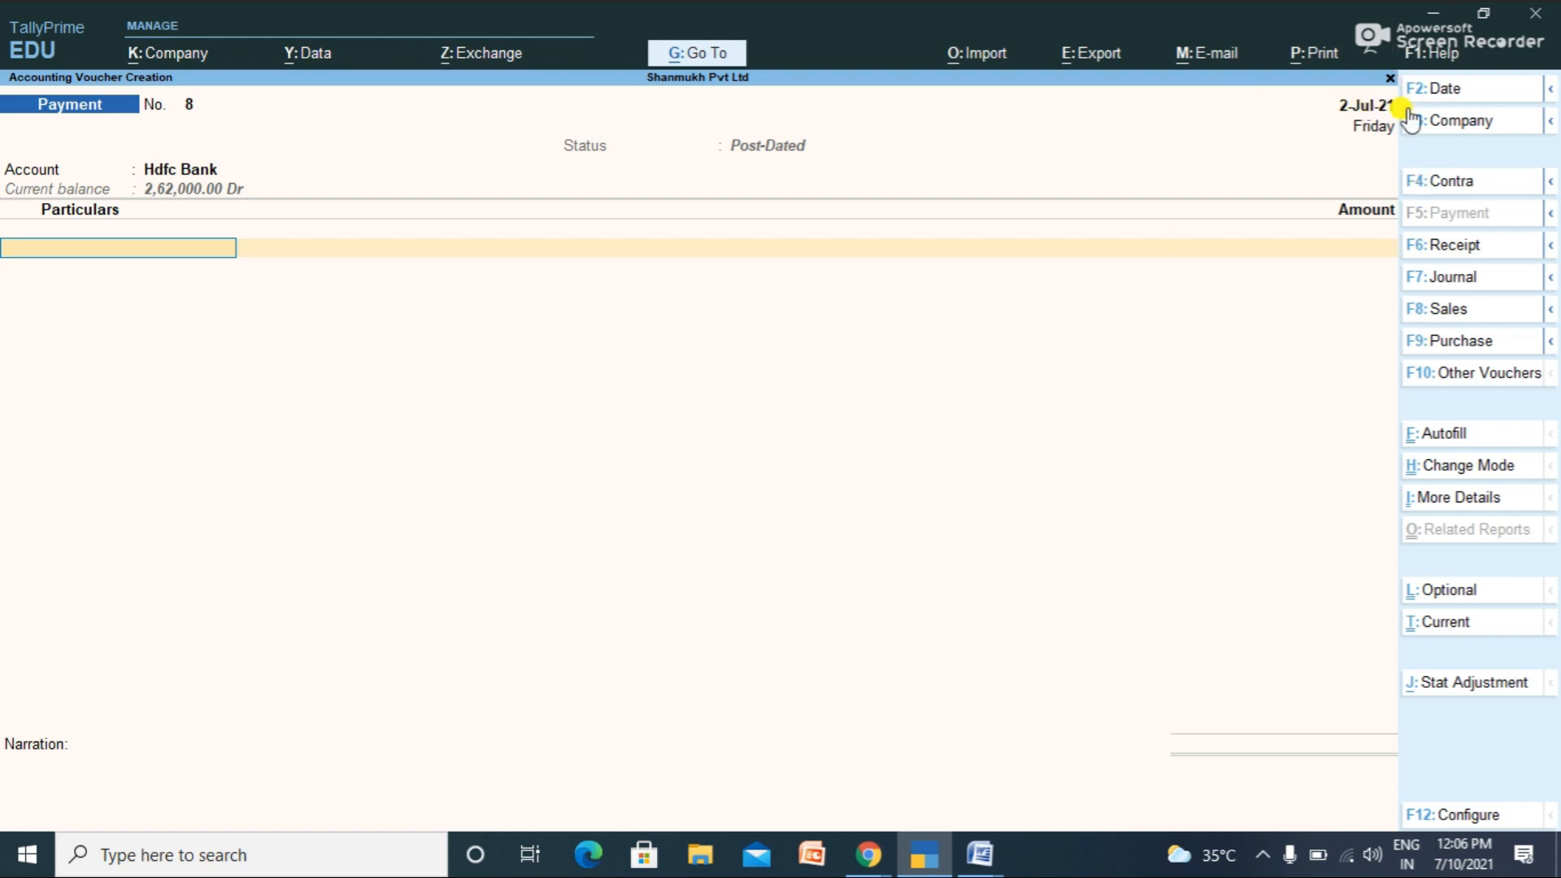
click(1433, 91)
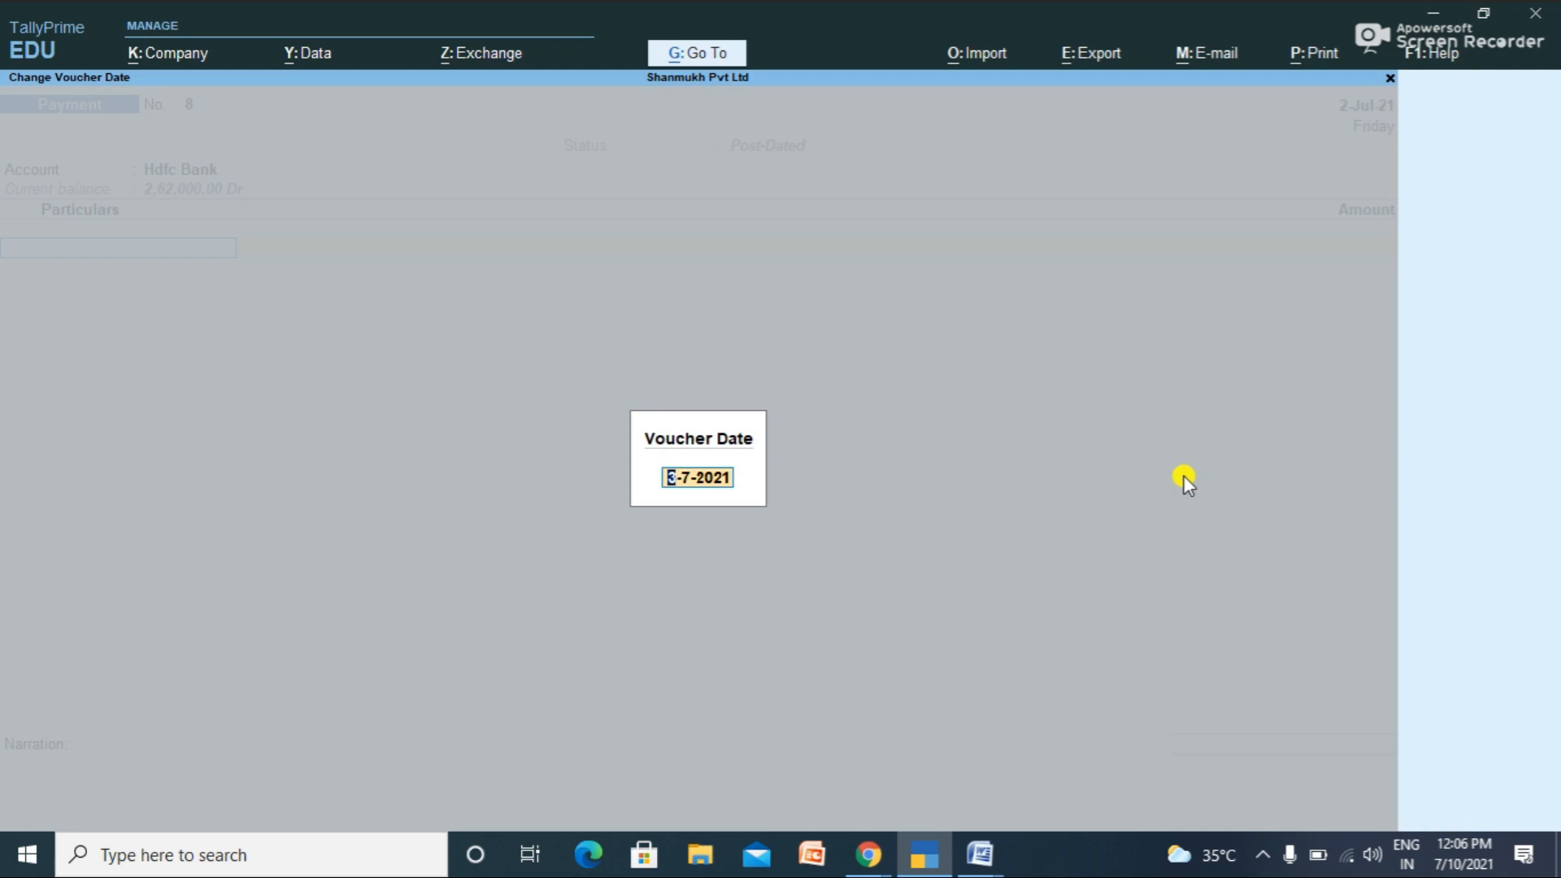
text(1-8-2021)
key(Return)
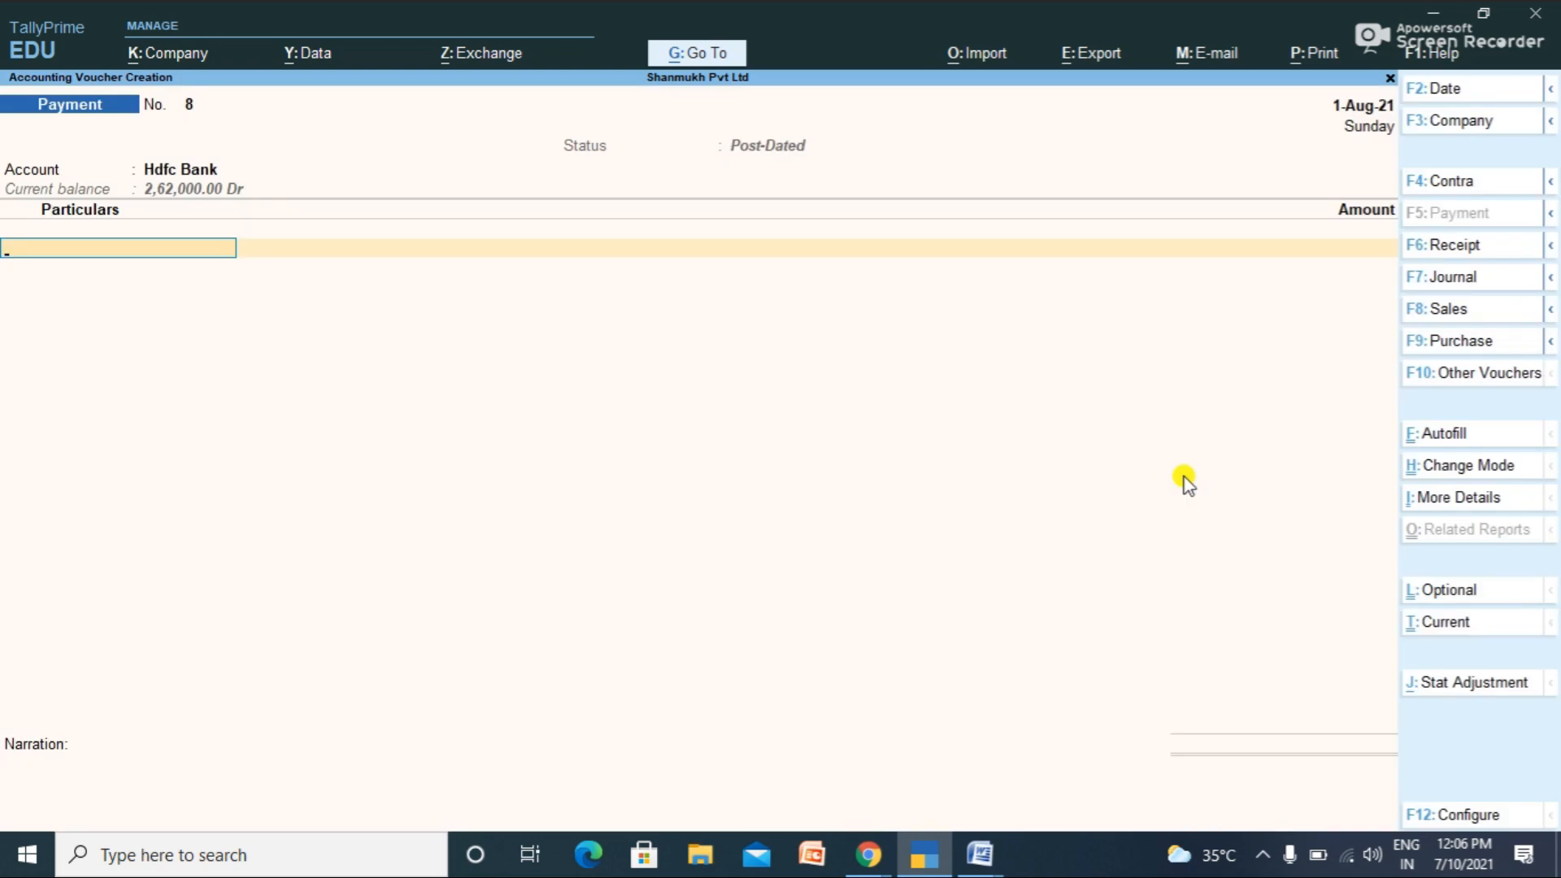
Step: Add Nagarjuna & Co to the payment particulars and allocate 1,00,000 against pending bill 6
text(Nagarjuna & Co)
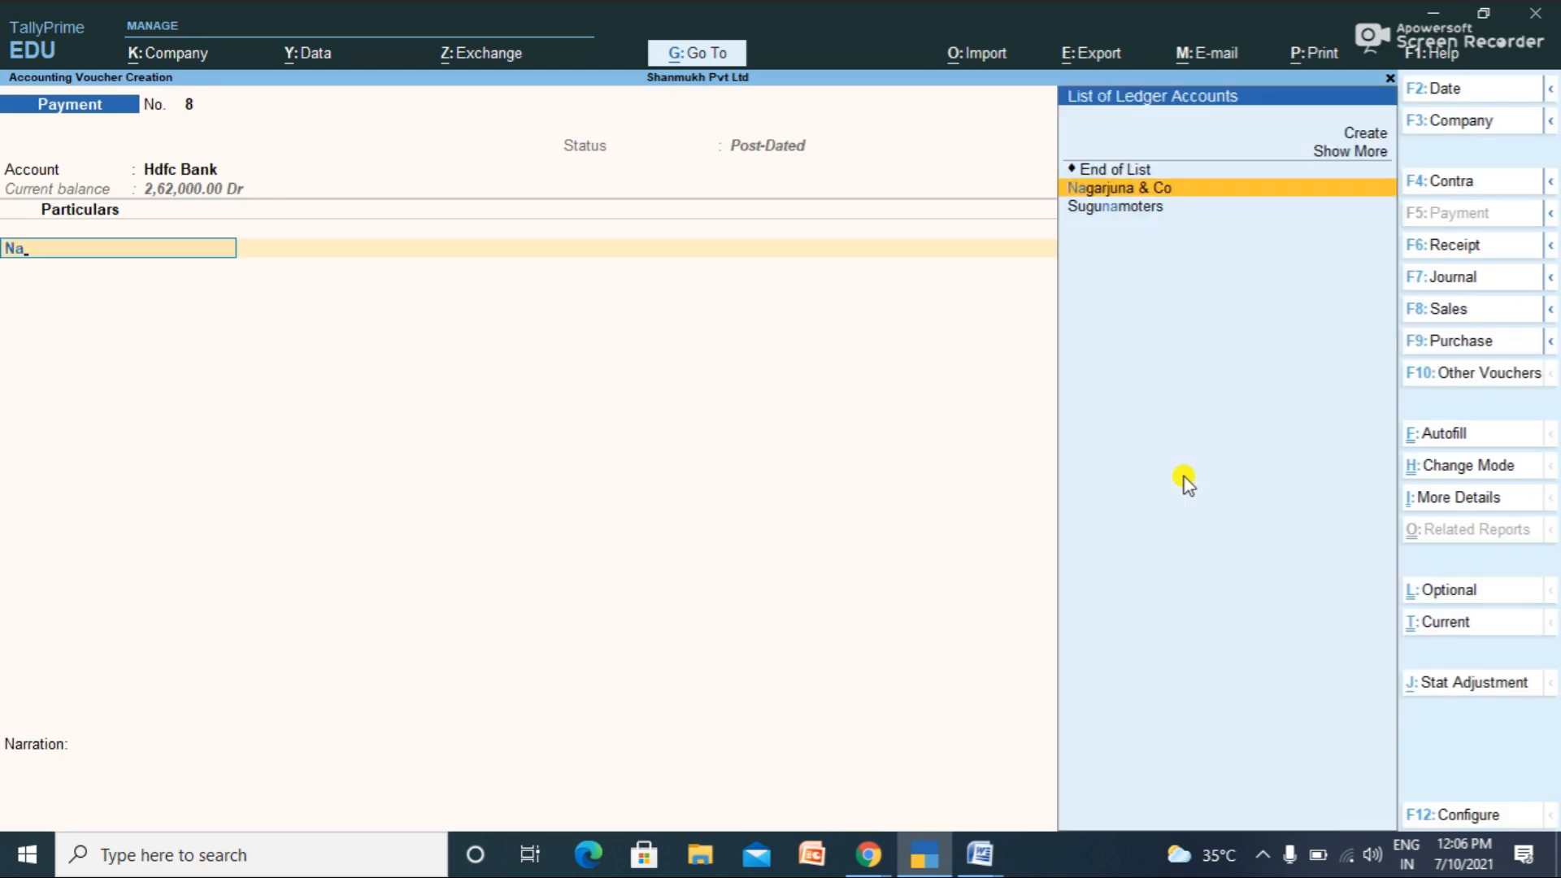
key(Return)
key(Return)
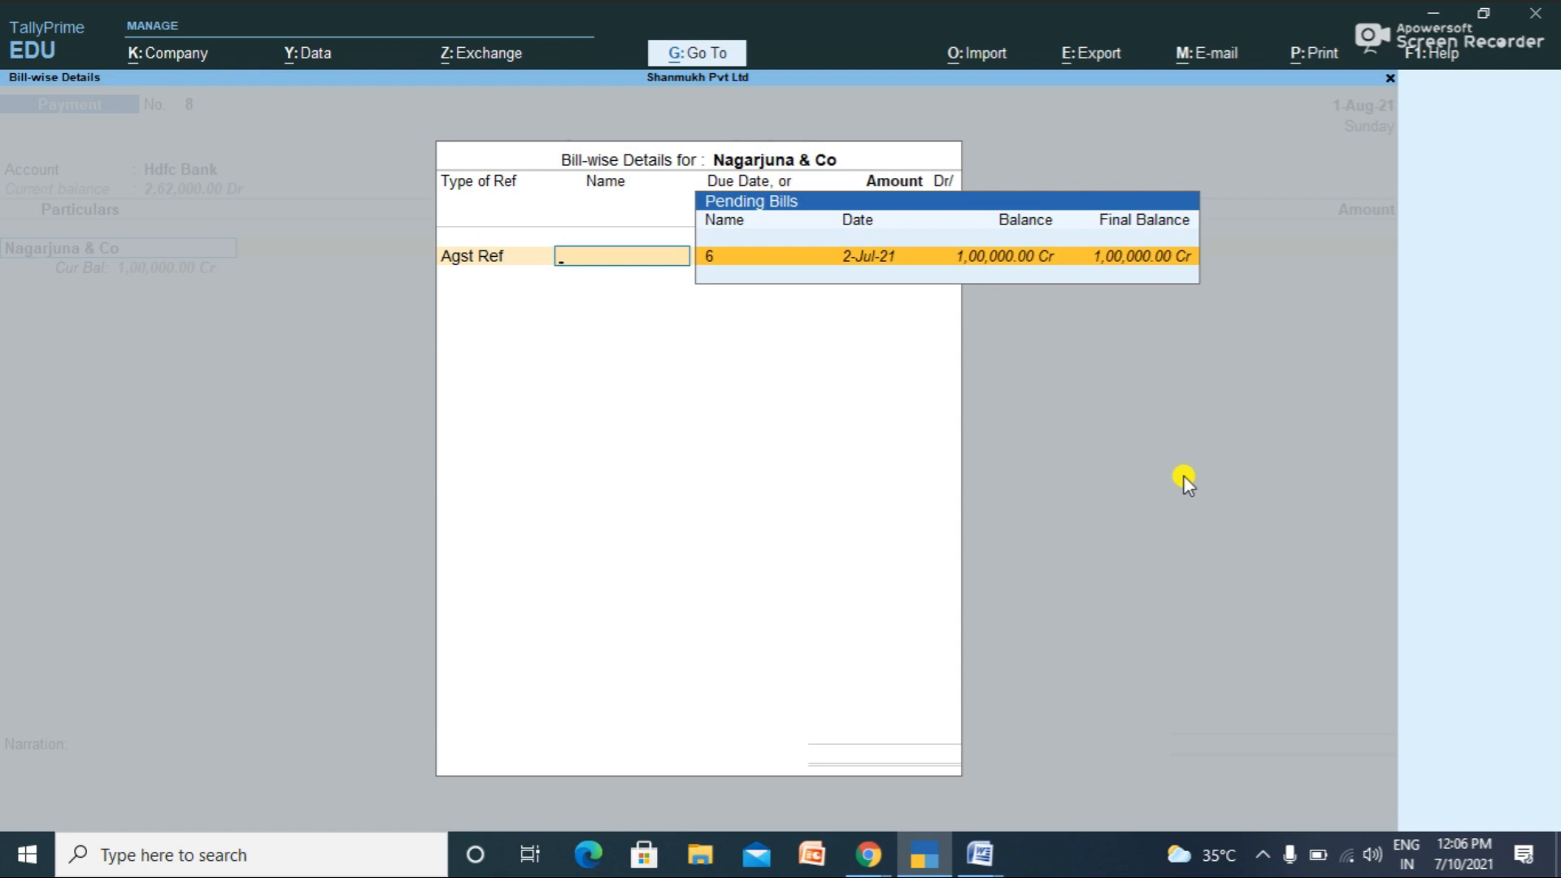
key(Return)
key(Return)
key(Return)
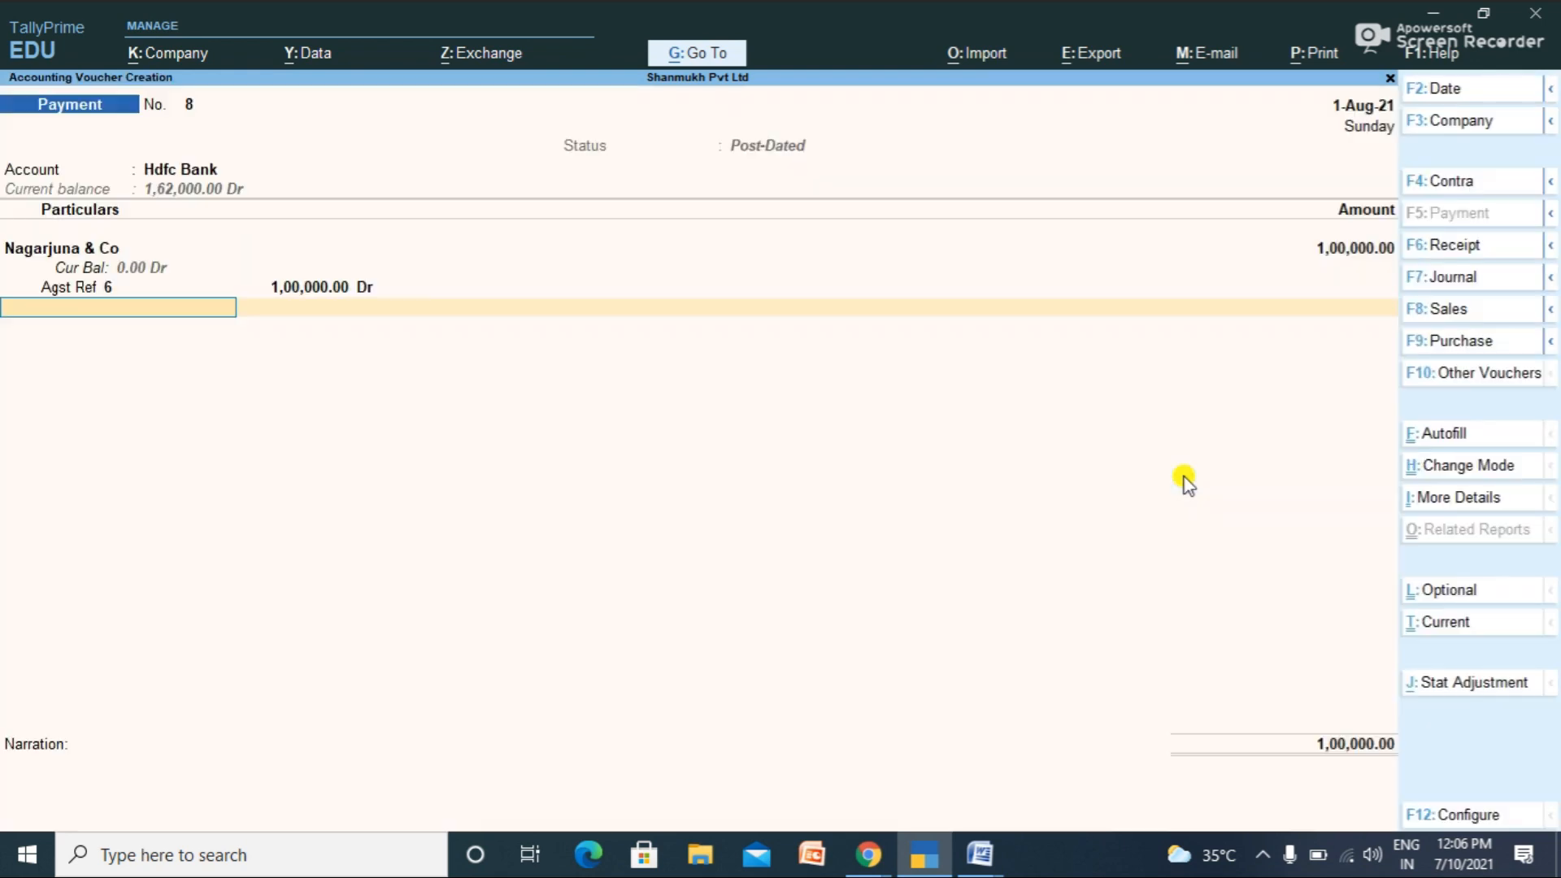
Step: Set the amount allocated against bill 6 to 20000, keeping Nagarjuna & Co and Agst Ref
key(BackSpace)
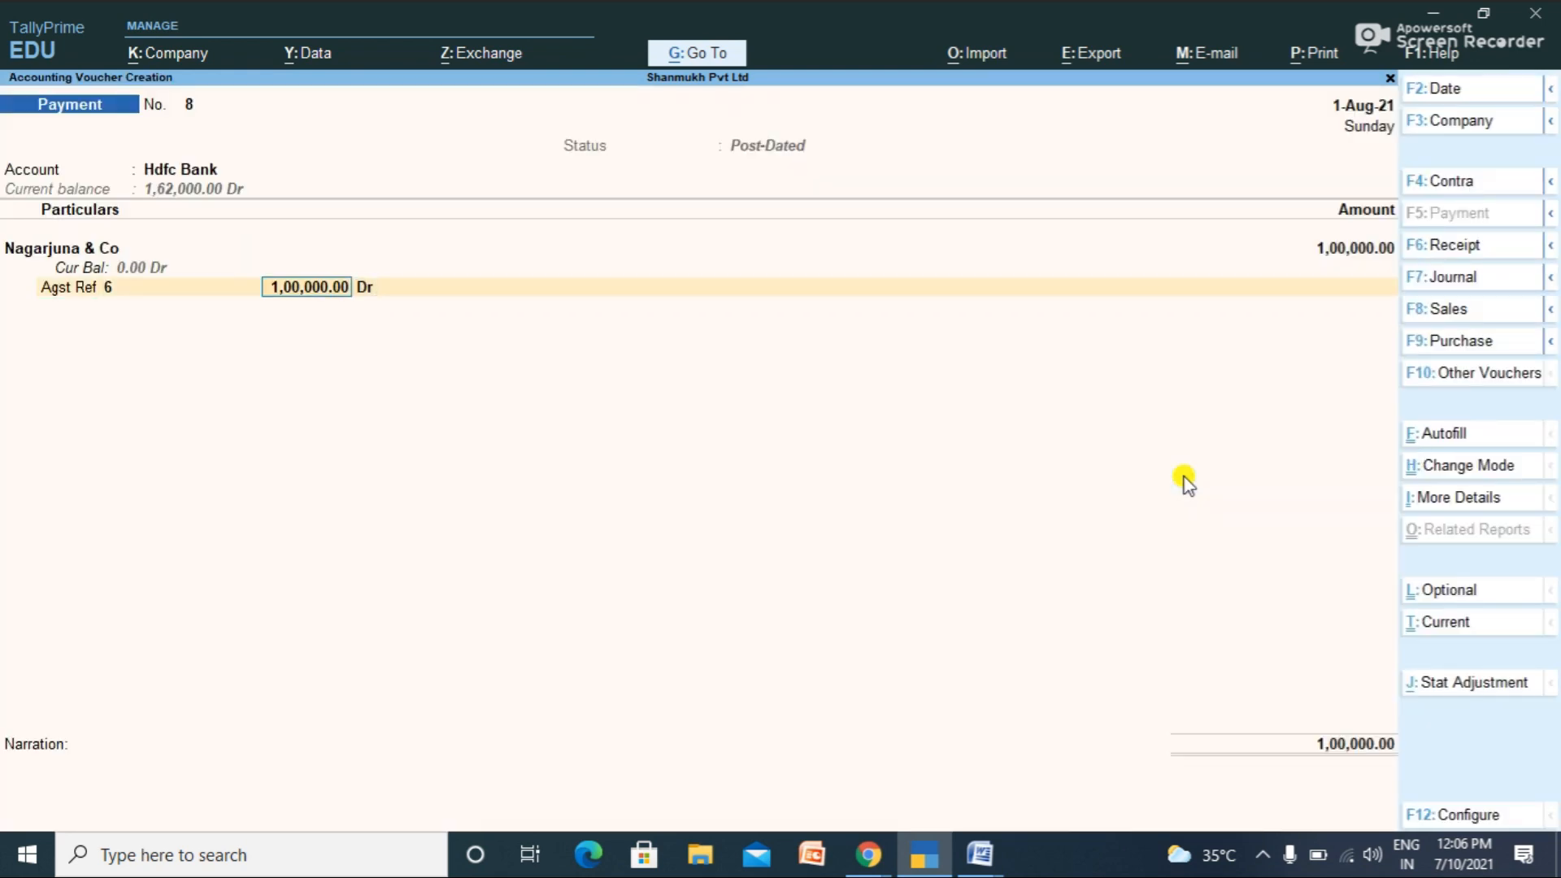
key(BackSpace)
key(BackSpace)
key(BackSpace)
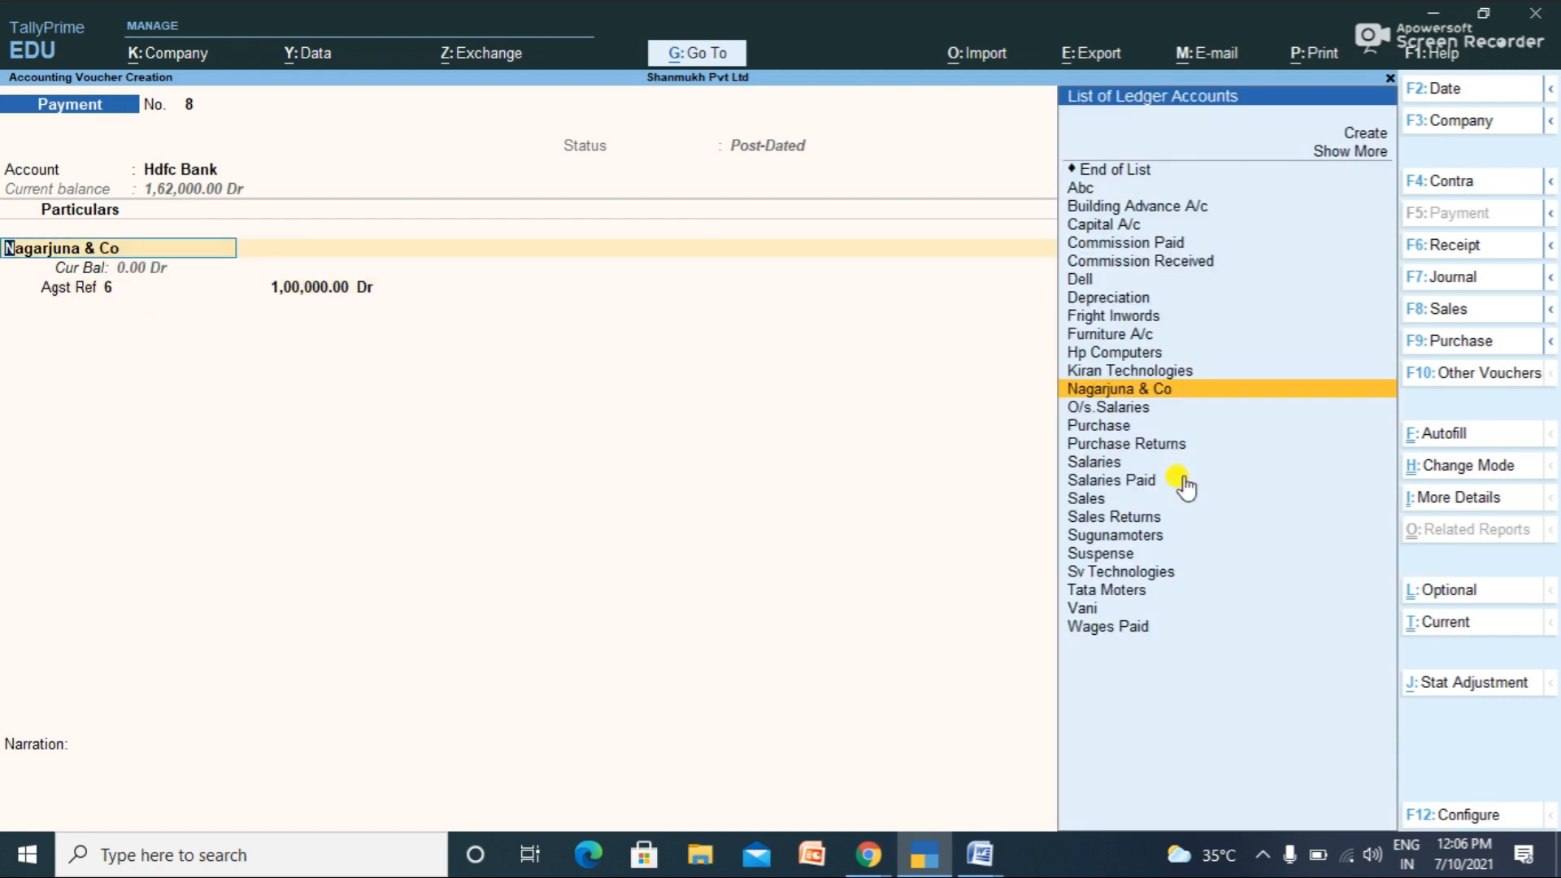
key(Return)
key(Return)
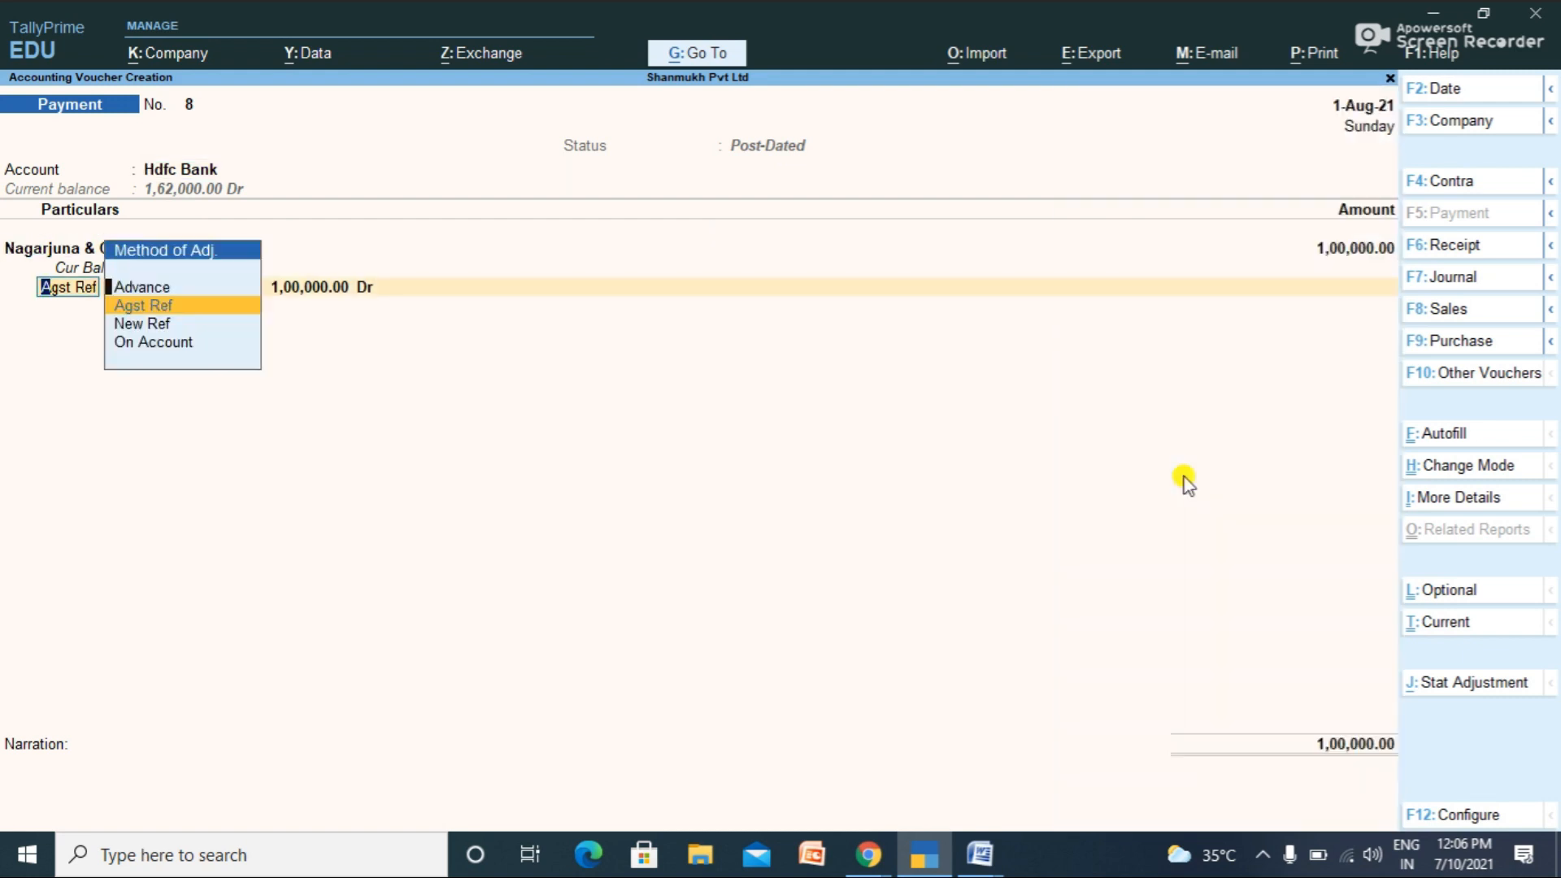
key(Return)
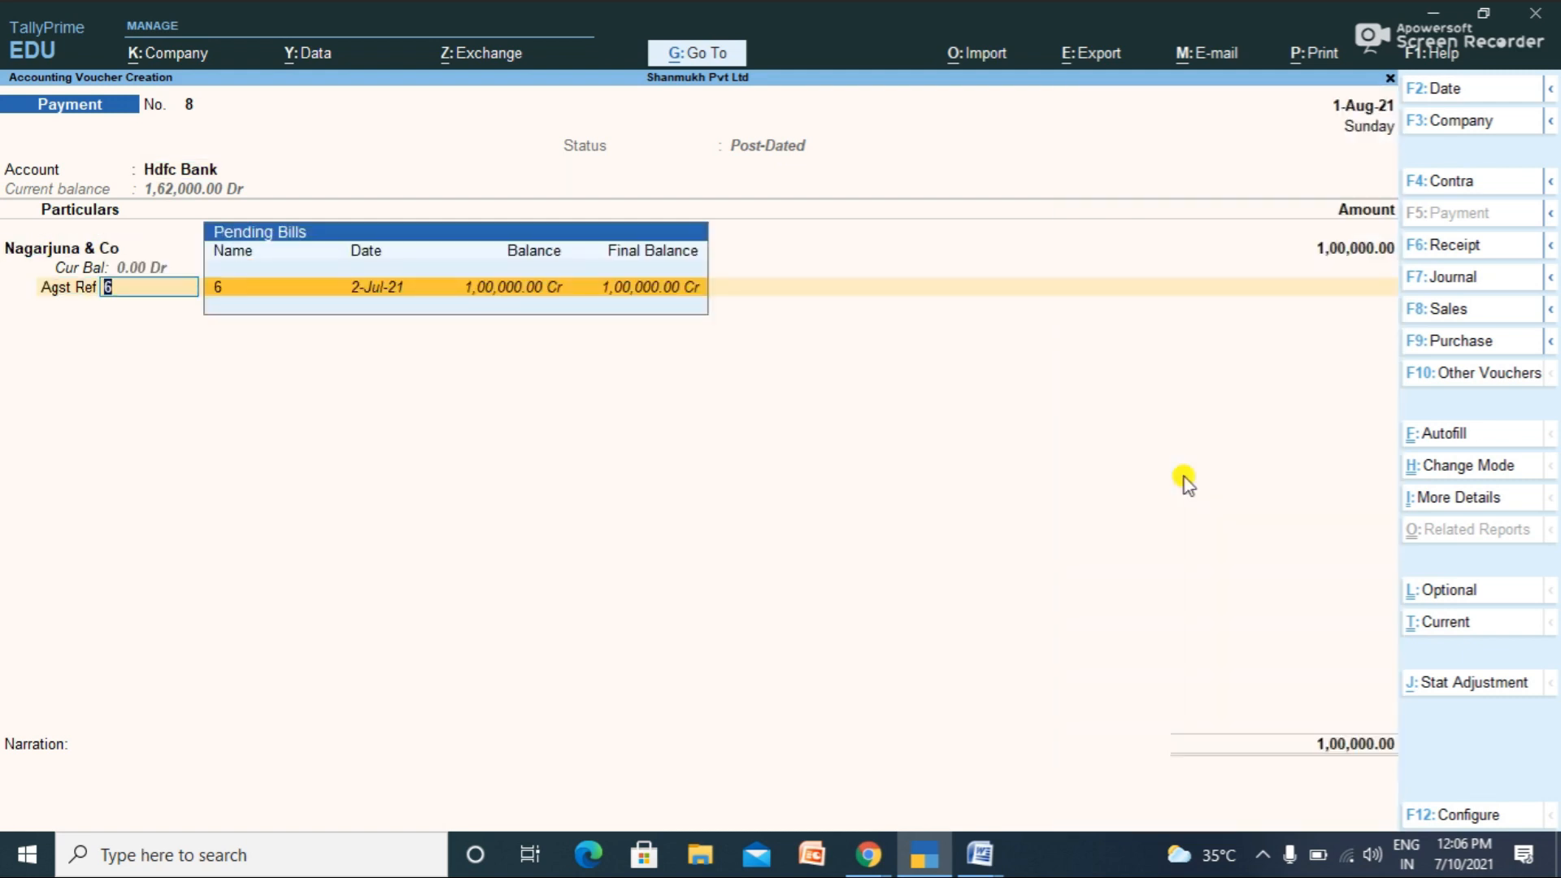
key(Return)
key(BackSpace)
text(20000)
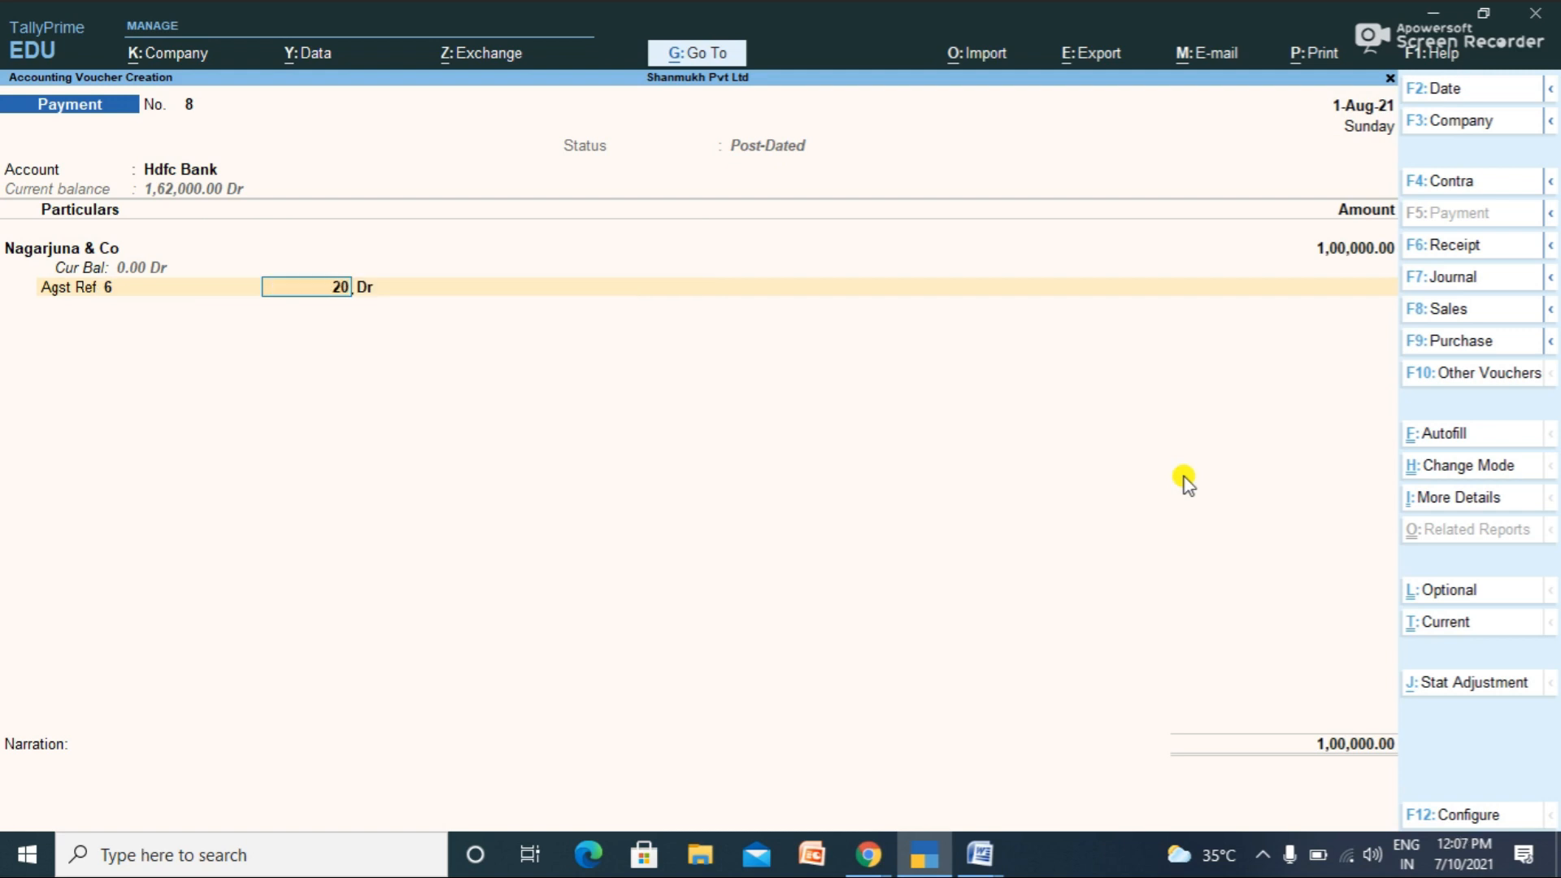
key(Return)
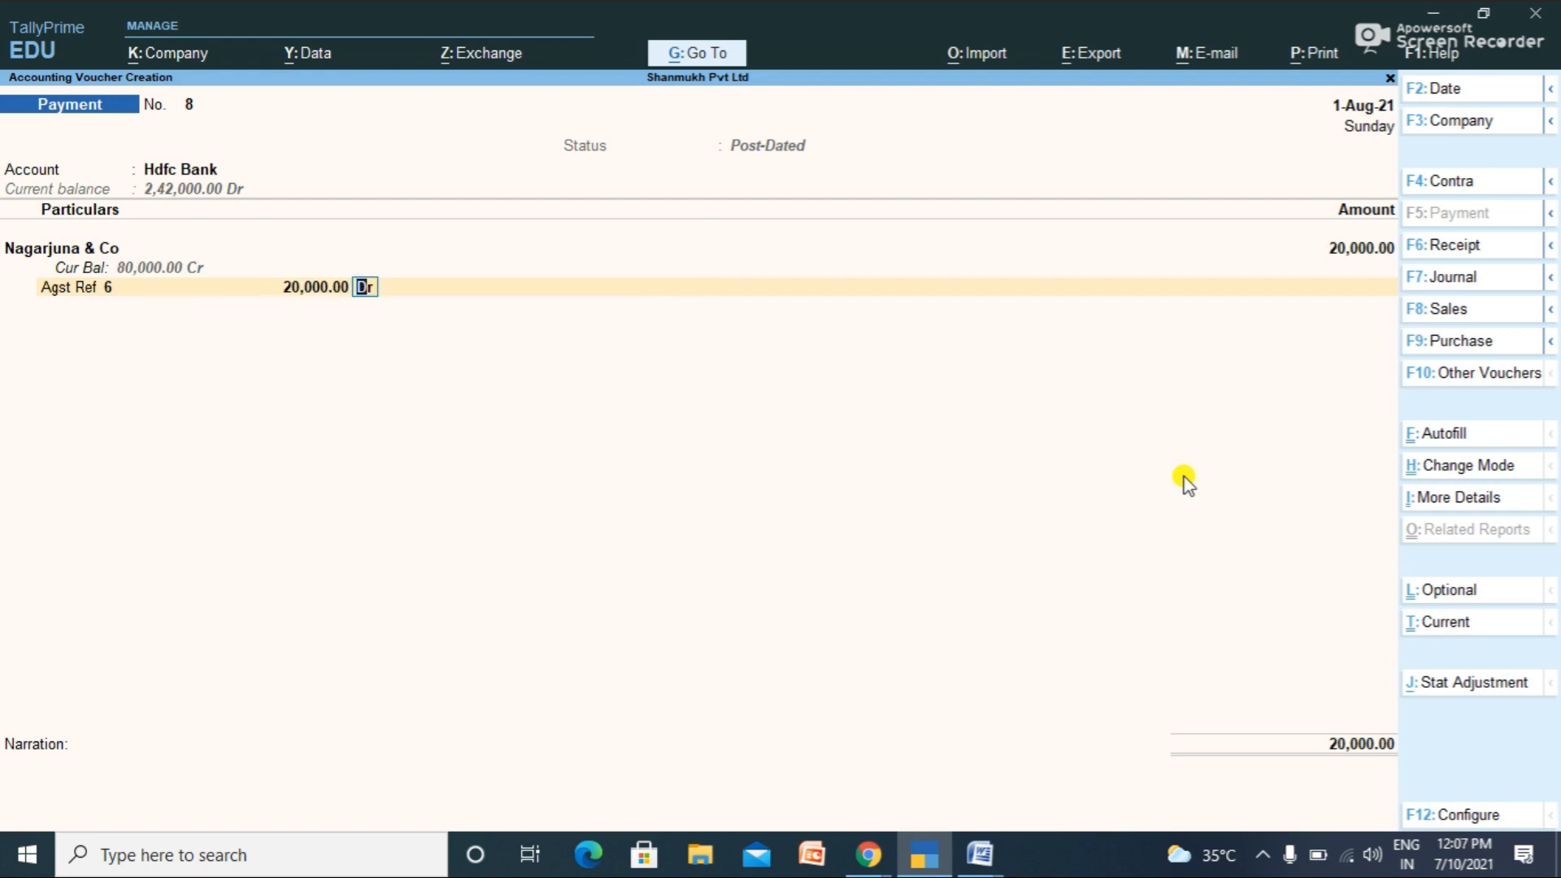
Step: Finish the Nagarjuna & Co payment voucher without further particulars or narration and save it
key(Return)
key(Return)
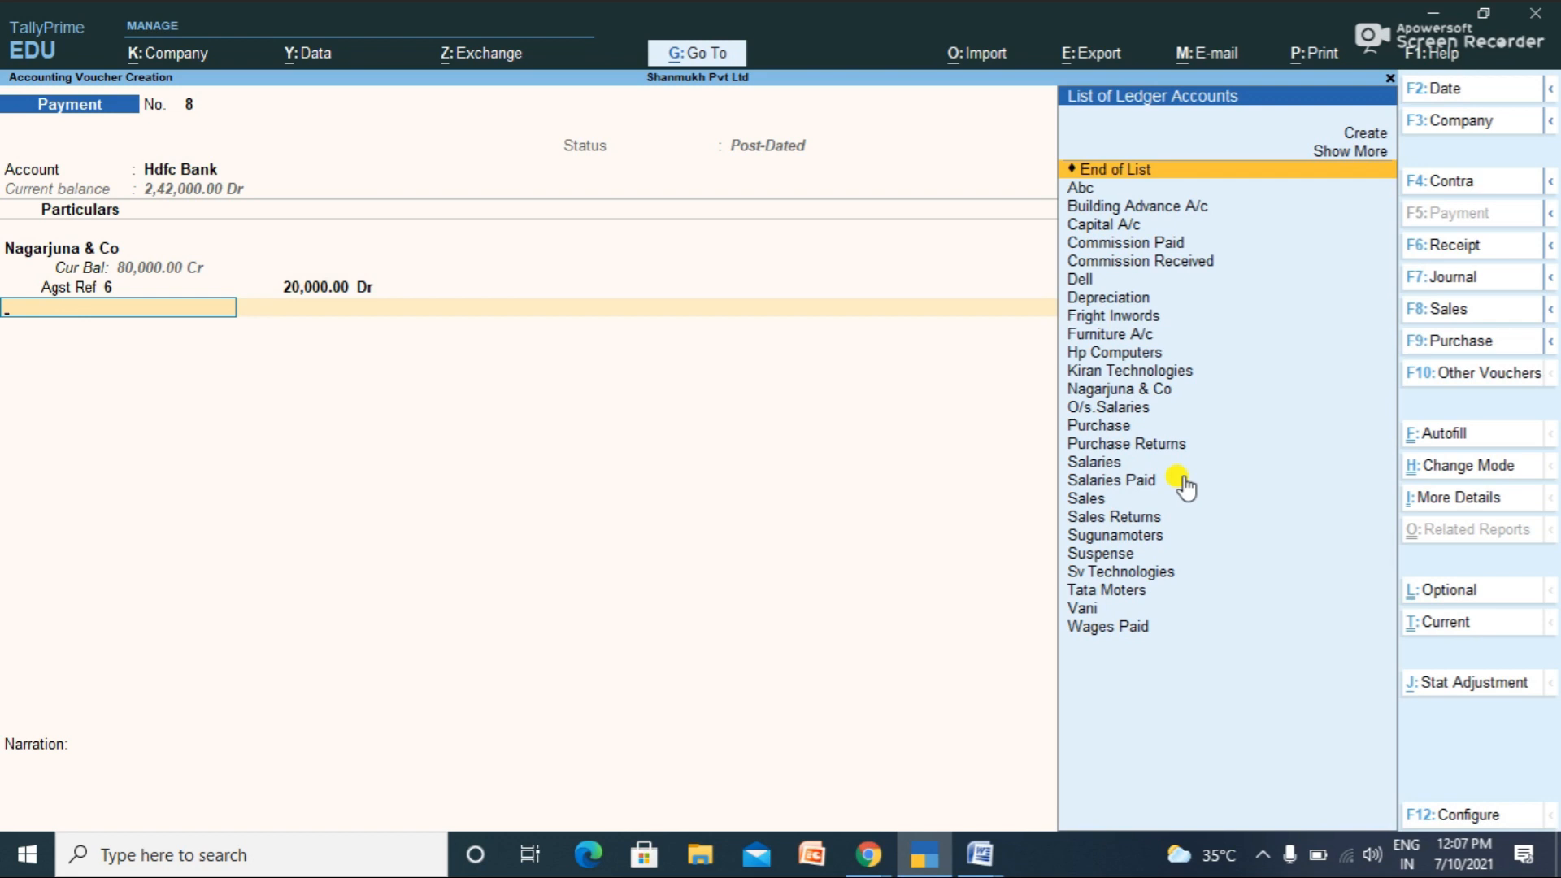
key(Return)
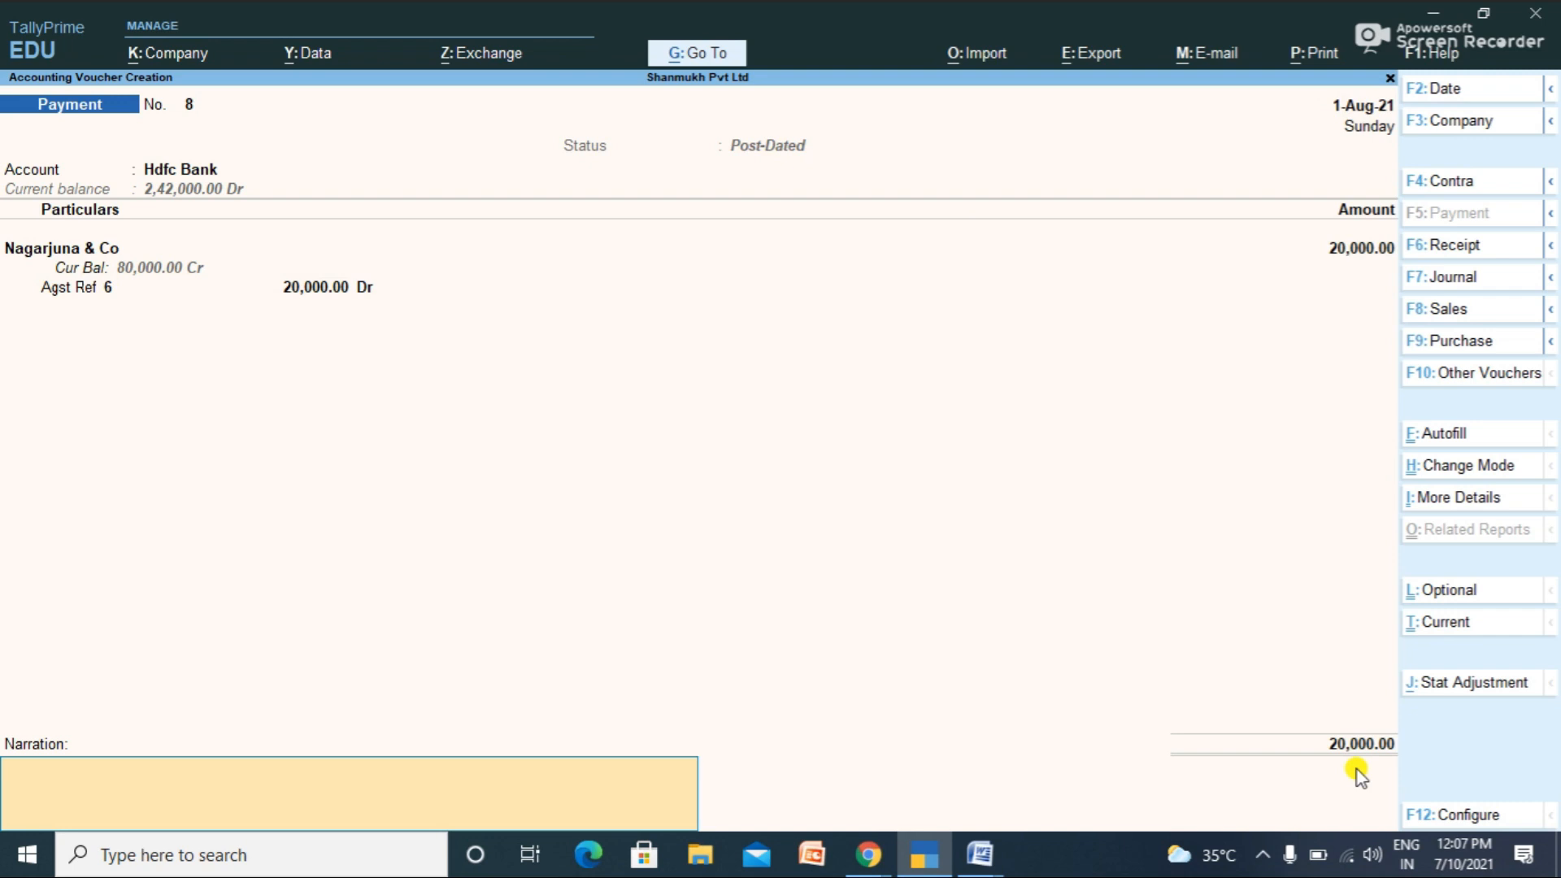
key(Return)
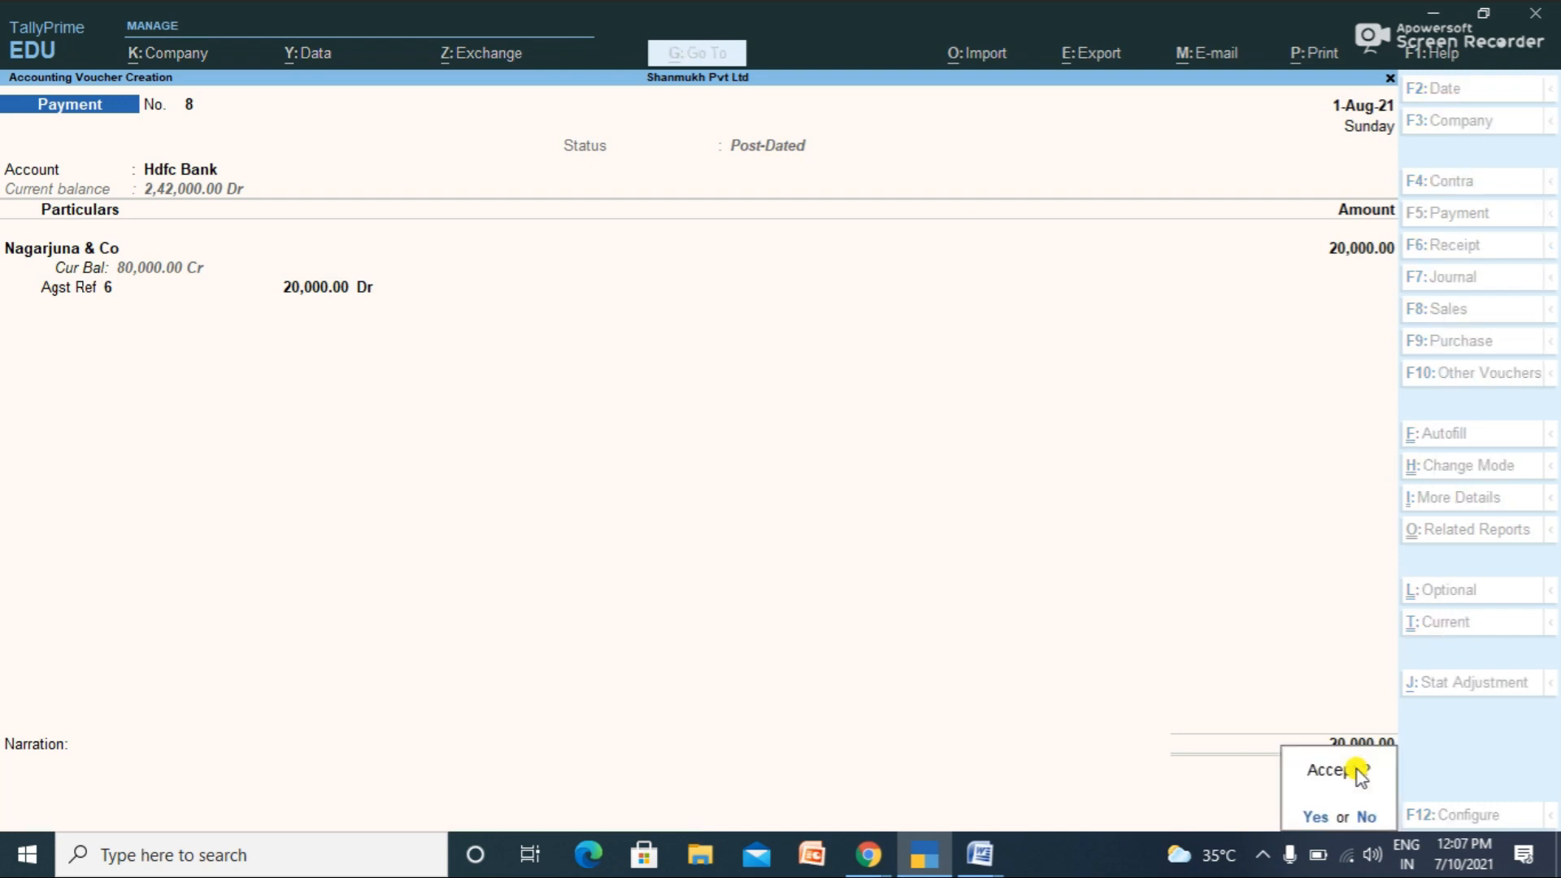
key(Return)
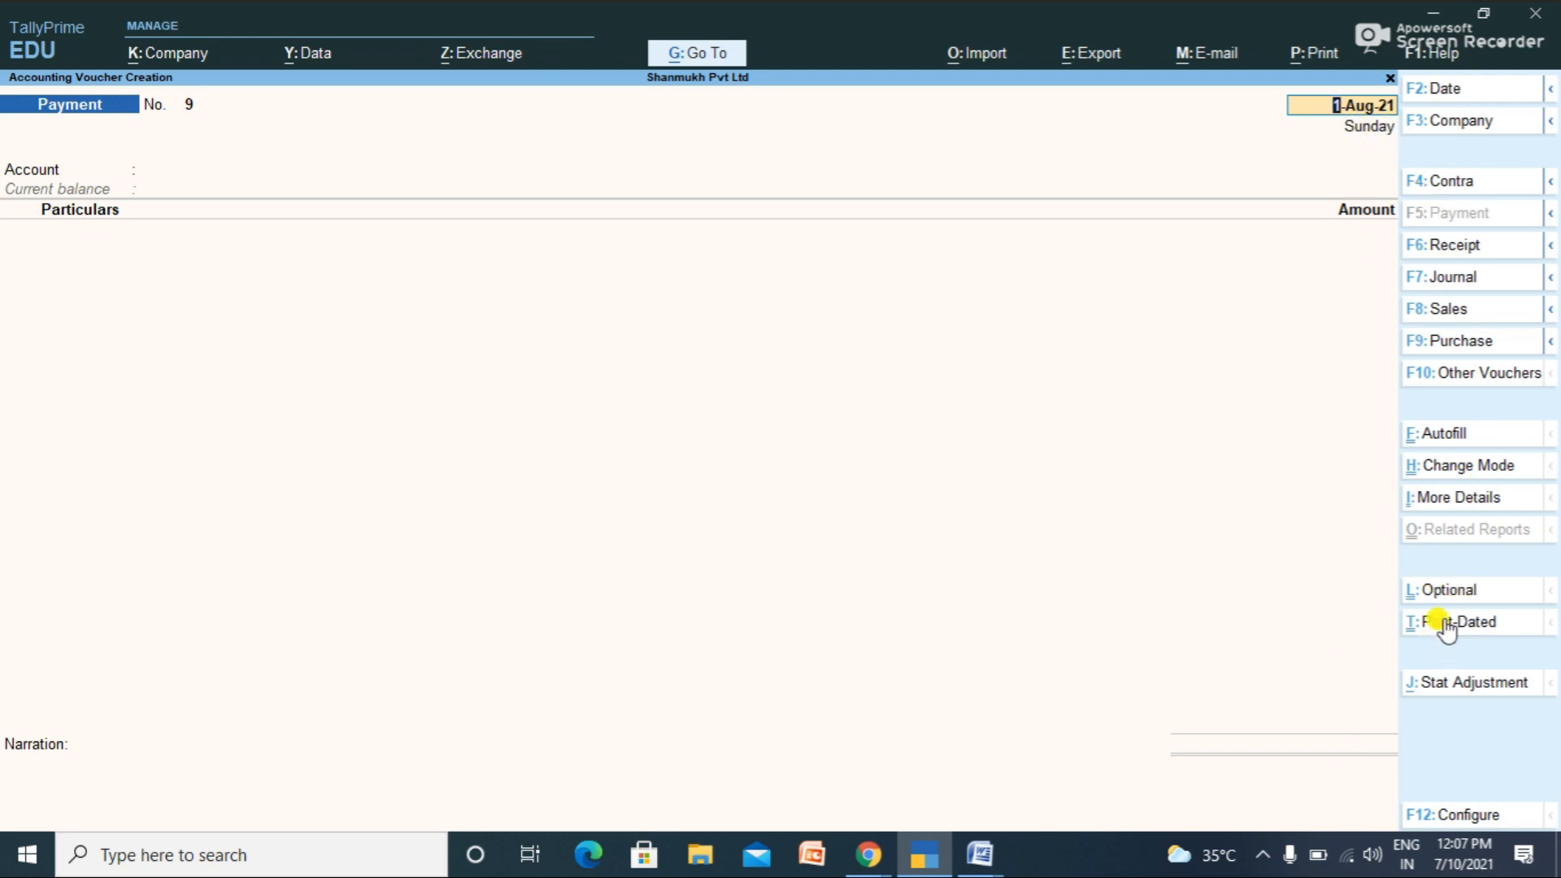
Step: Set the new payment voucher's date to 1-9-2021 and mark it as Post-Dated
click(1458, 96)
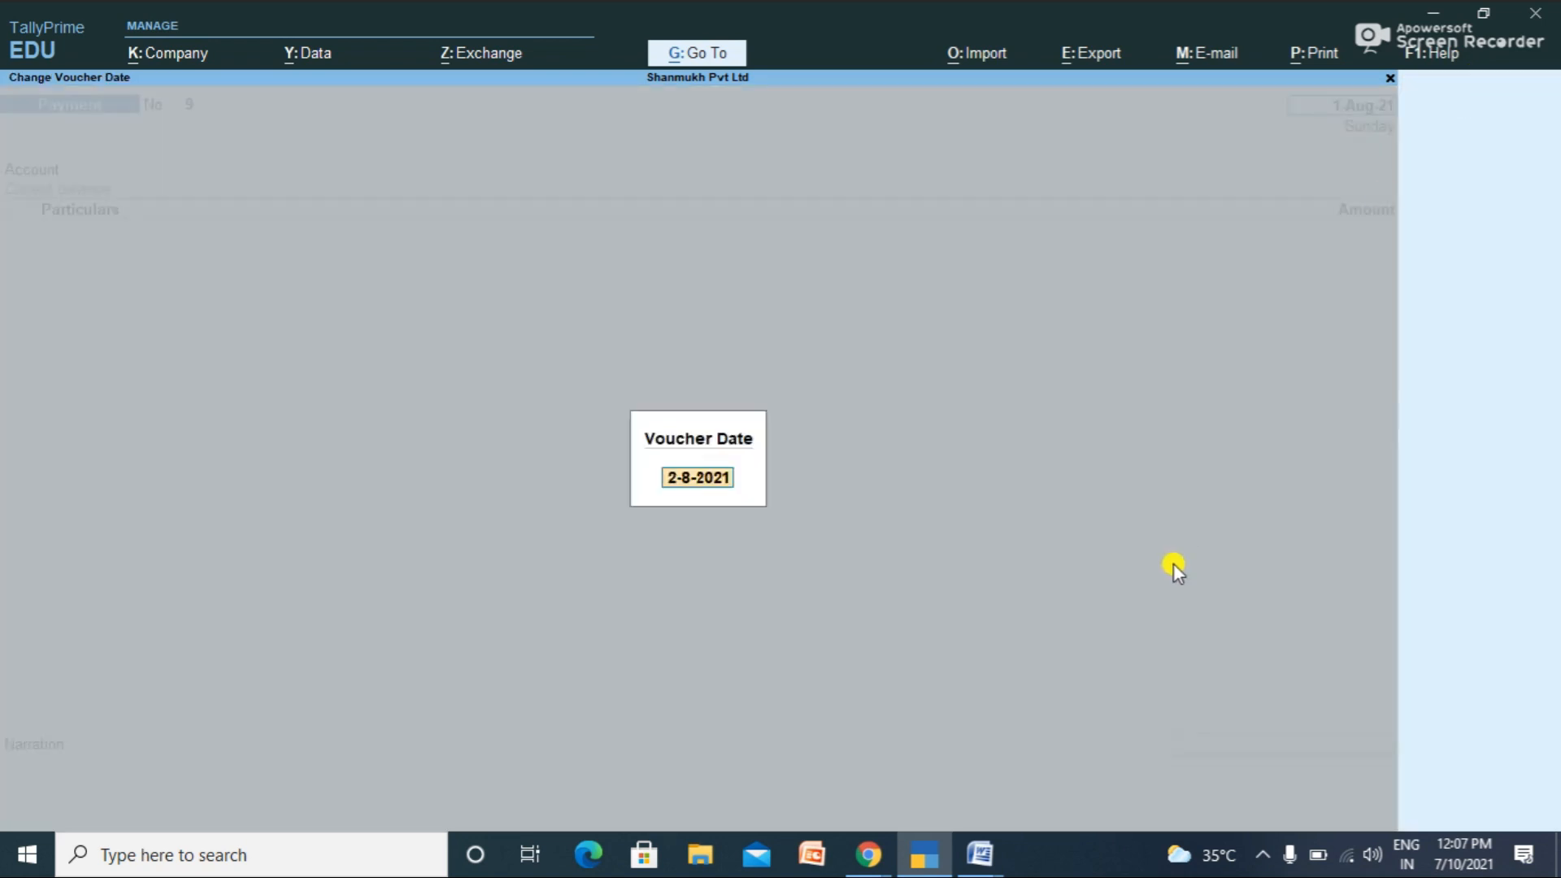
text(1-)
text(-2021)
key(Return)
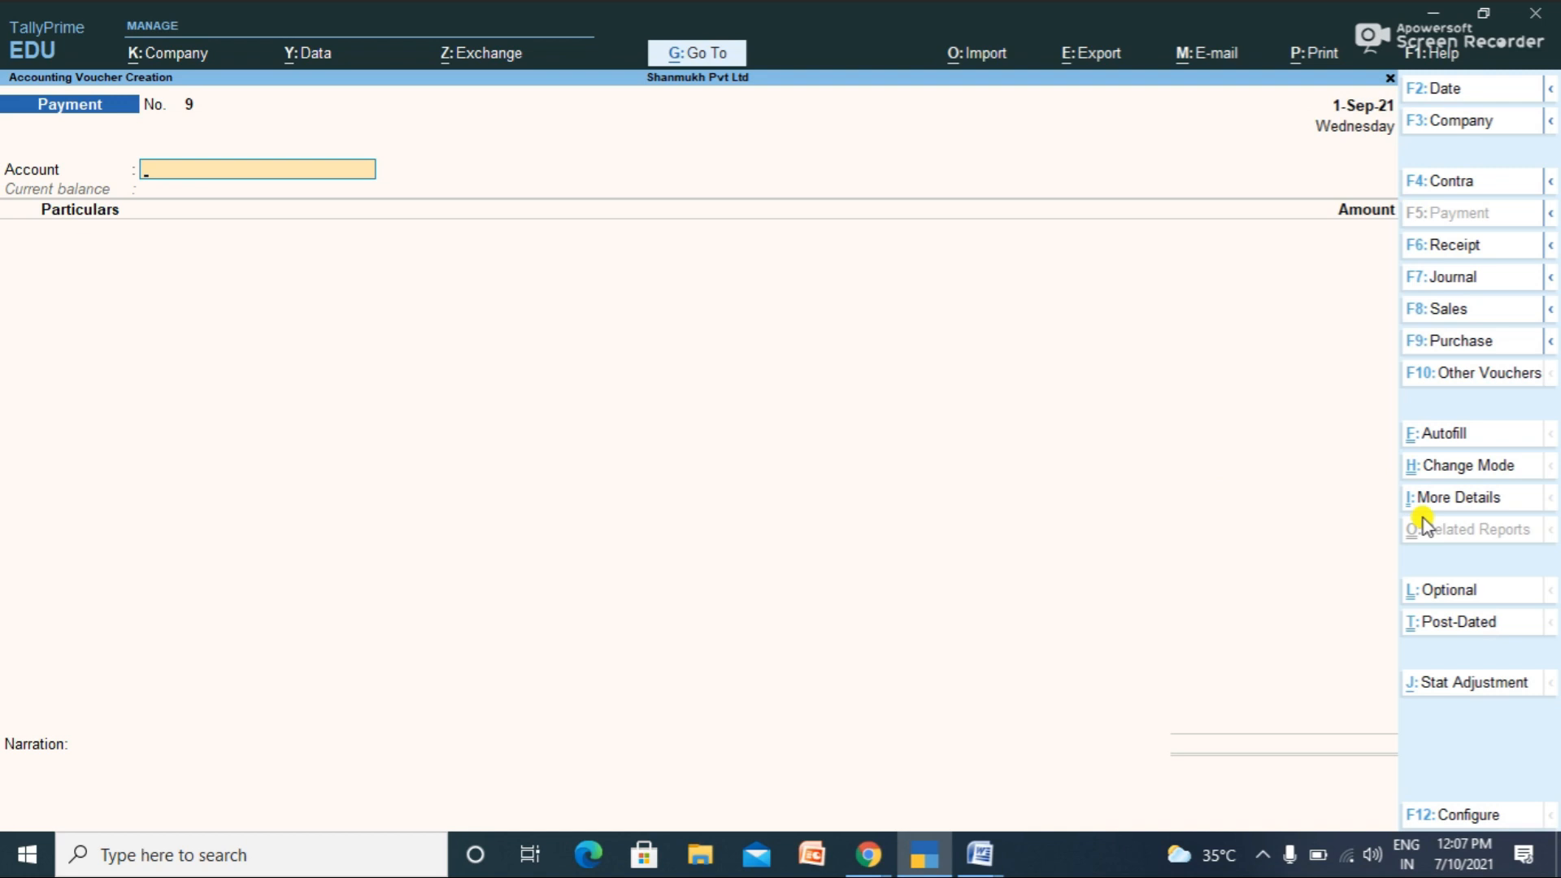
click(1461, 623)
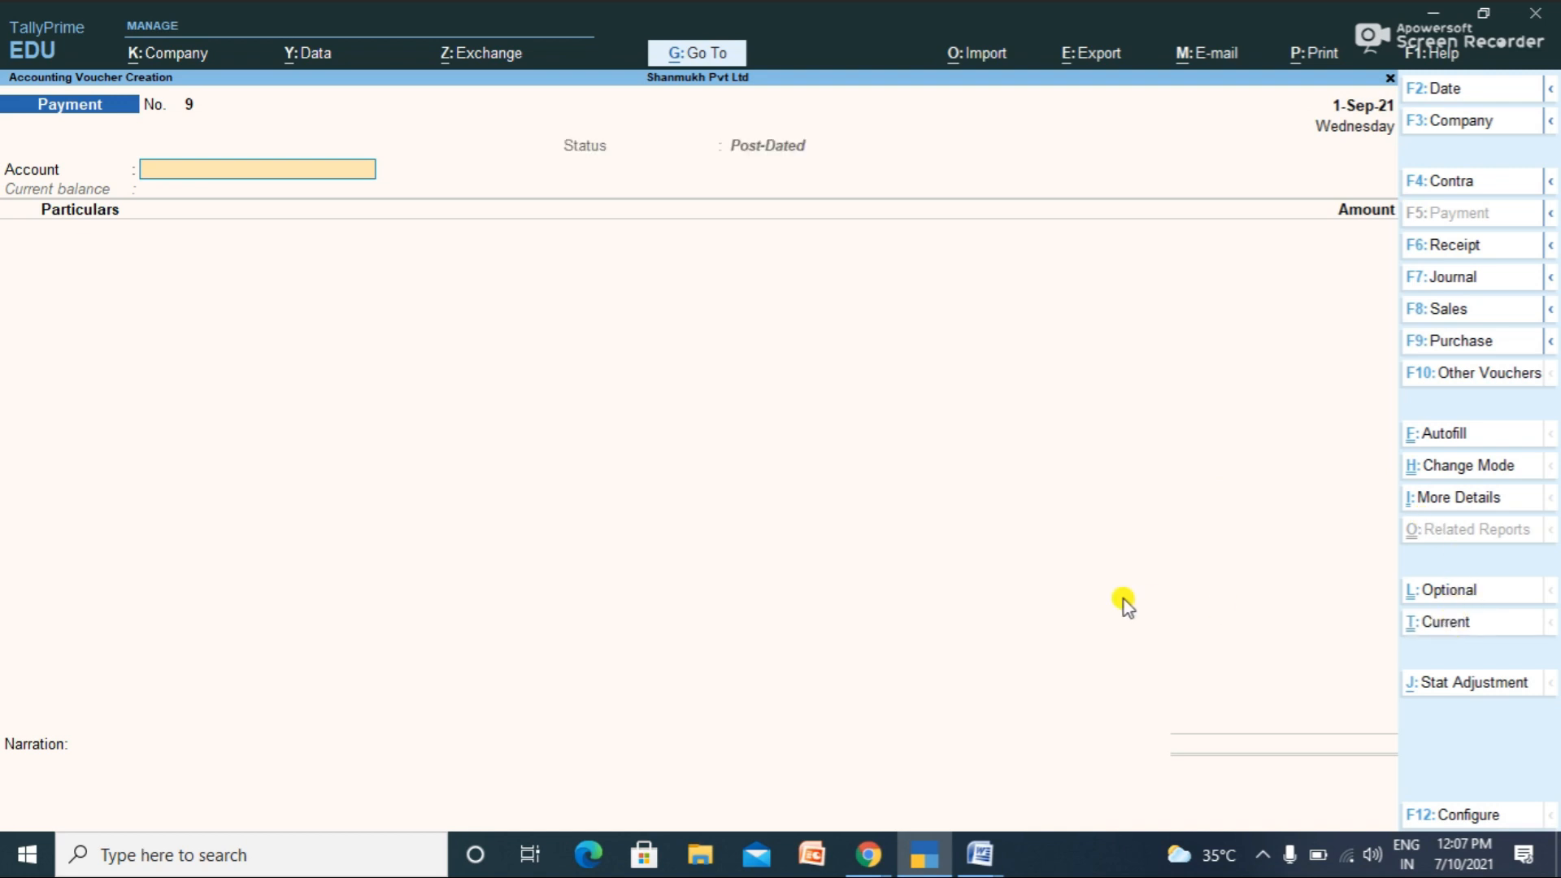
Step: Choose Hdfc Bank as the account for the September post-dated payment
text(A)
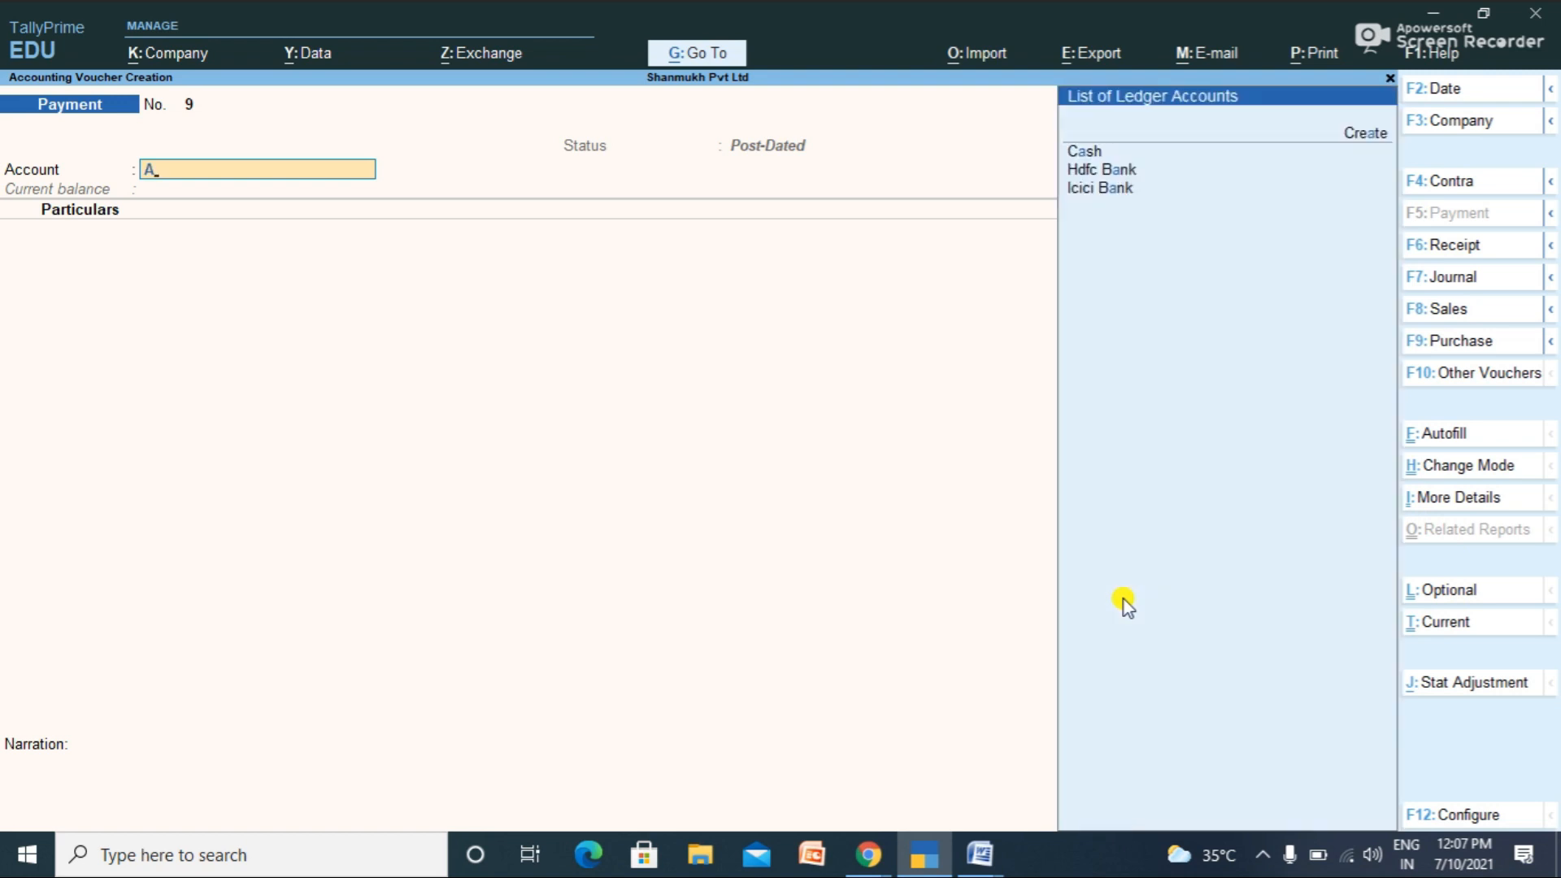
key(Down)
key(Down)
key(Return)
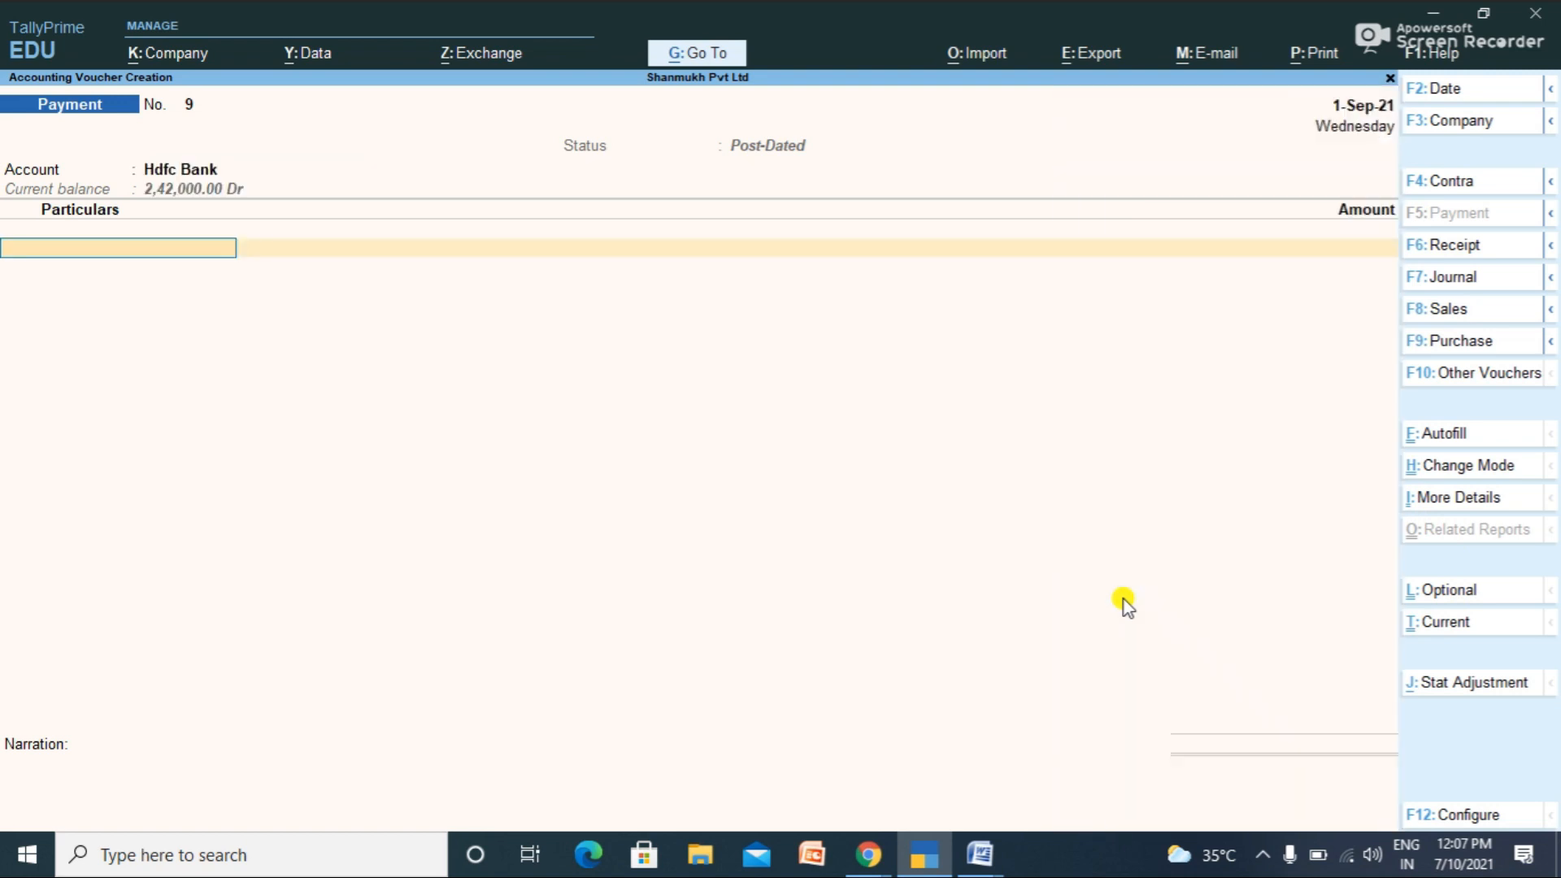
Step: Add Nagarjuna & Co to the particulars and allocate 20000 as Agst Ref to pending bill 6
text(Na)
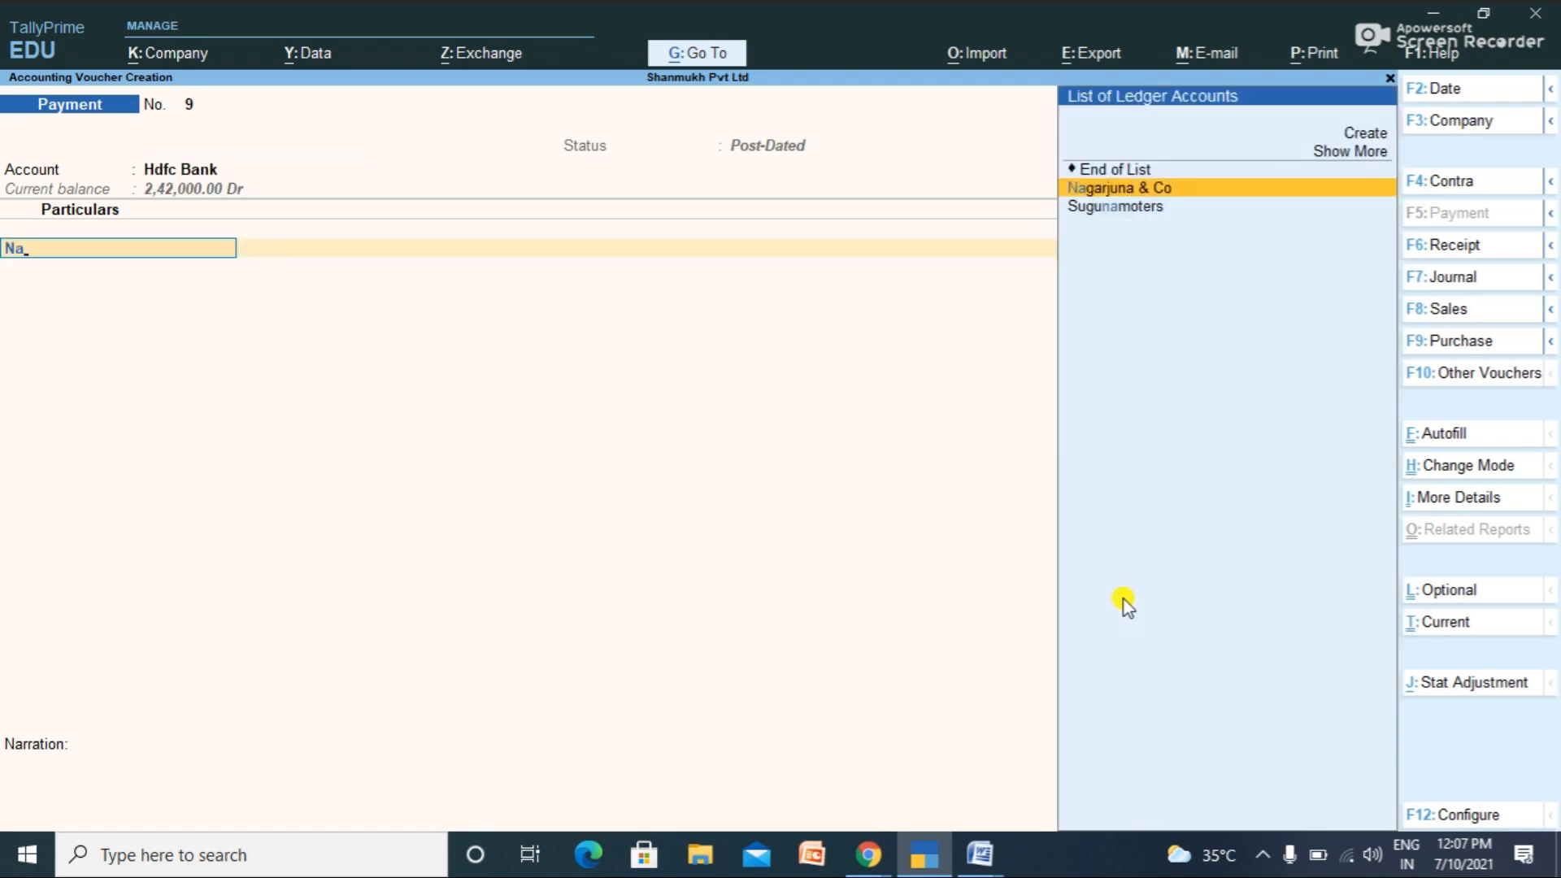
key(Return)
key(Return)
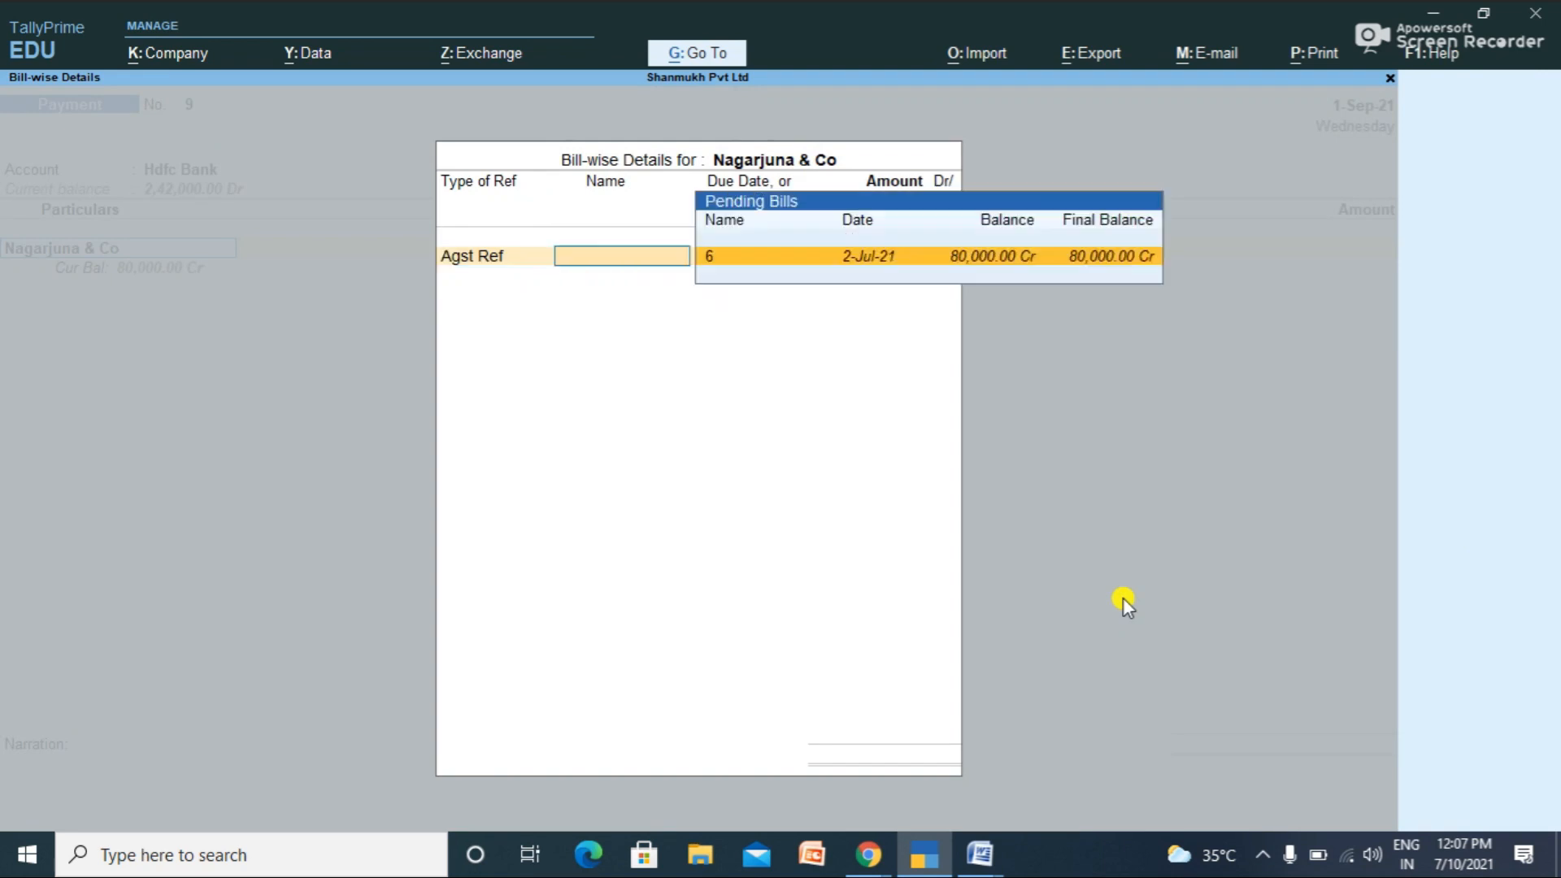
key(Return)
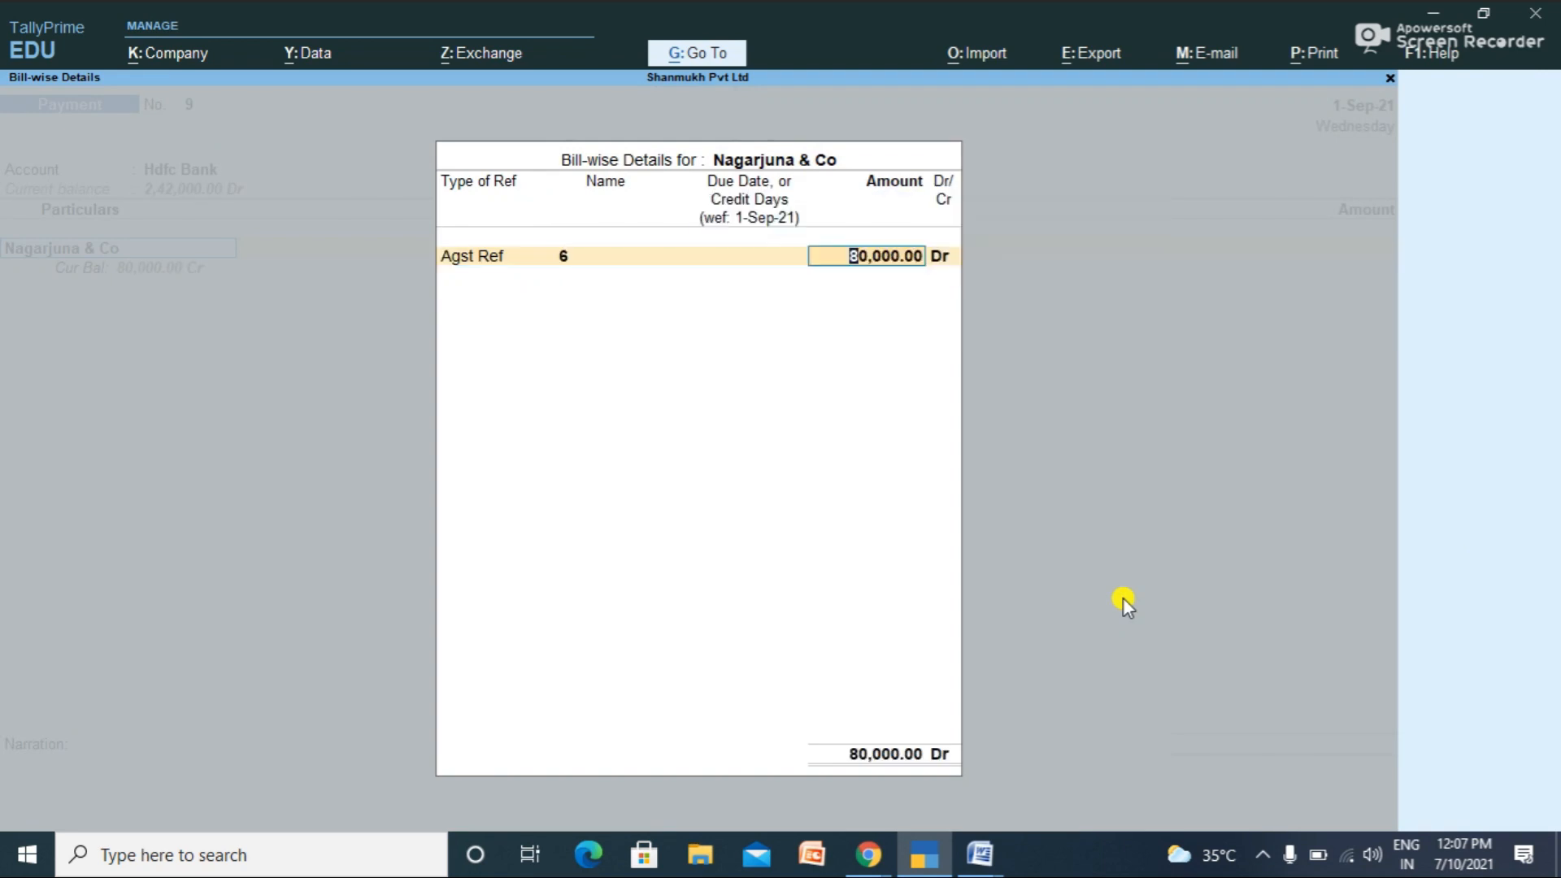
text(20000)
key(Return)
key(Return)
key(Return)
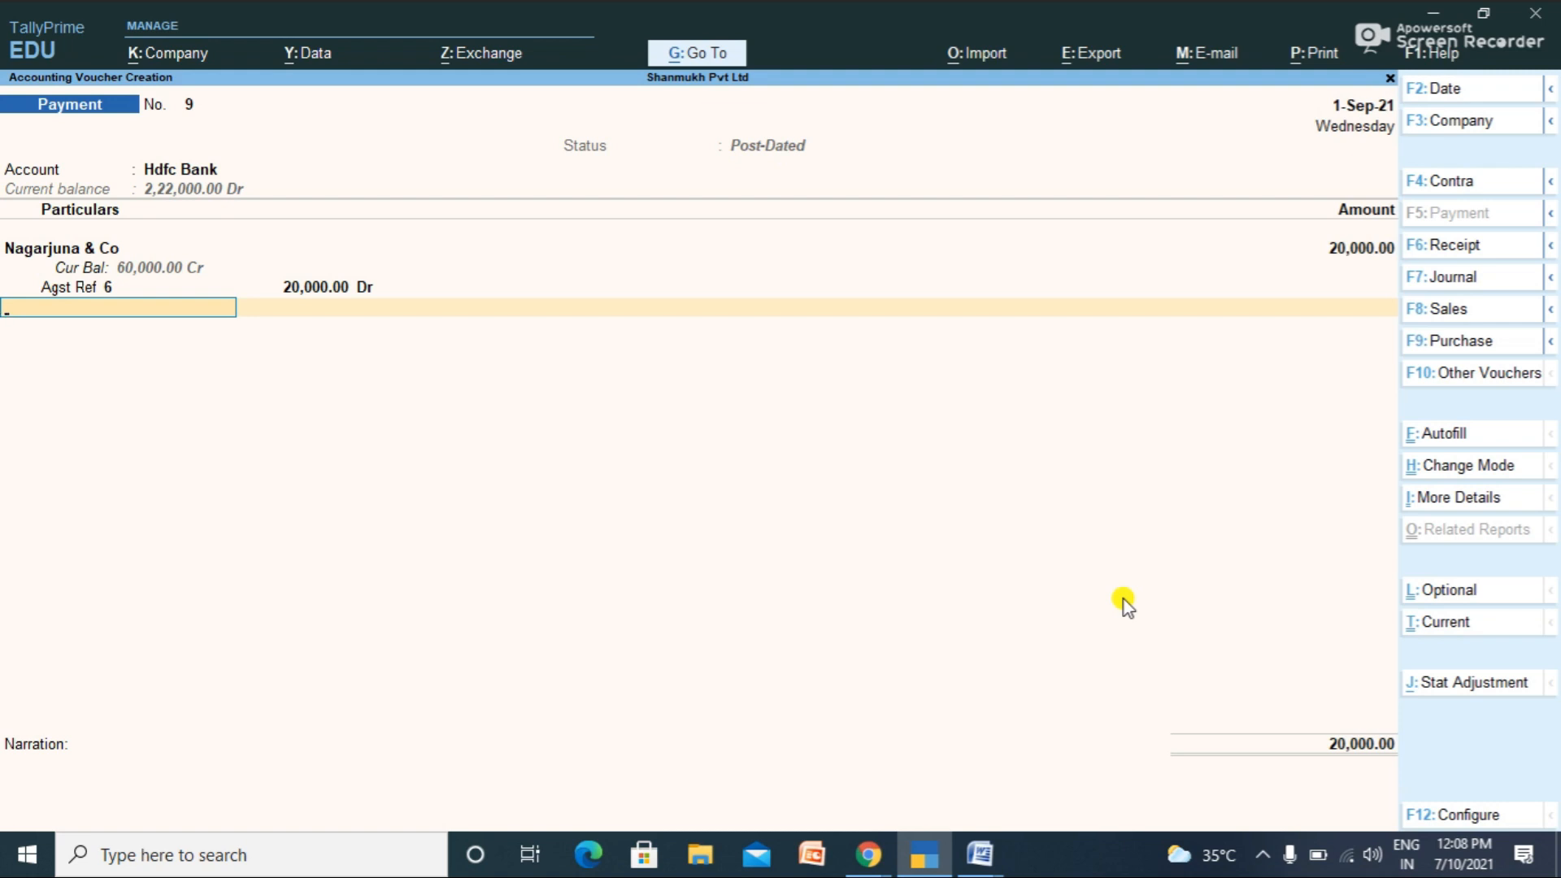
Step: End the particulars, leave the narration blank and save the 1-Sep-21 payment voucher
key(Return)
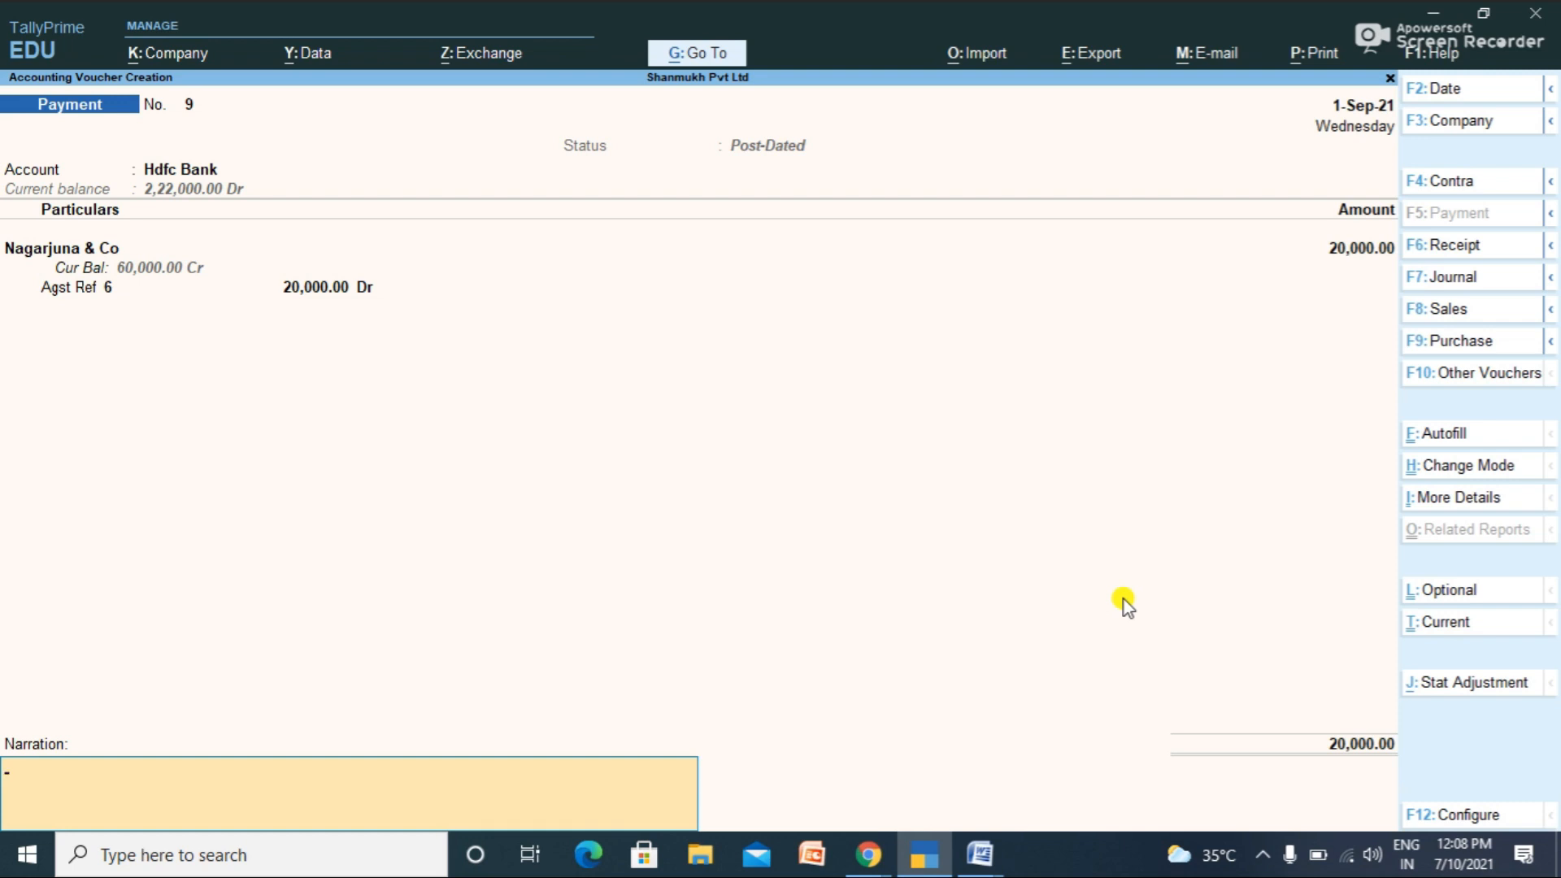
key(Return)
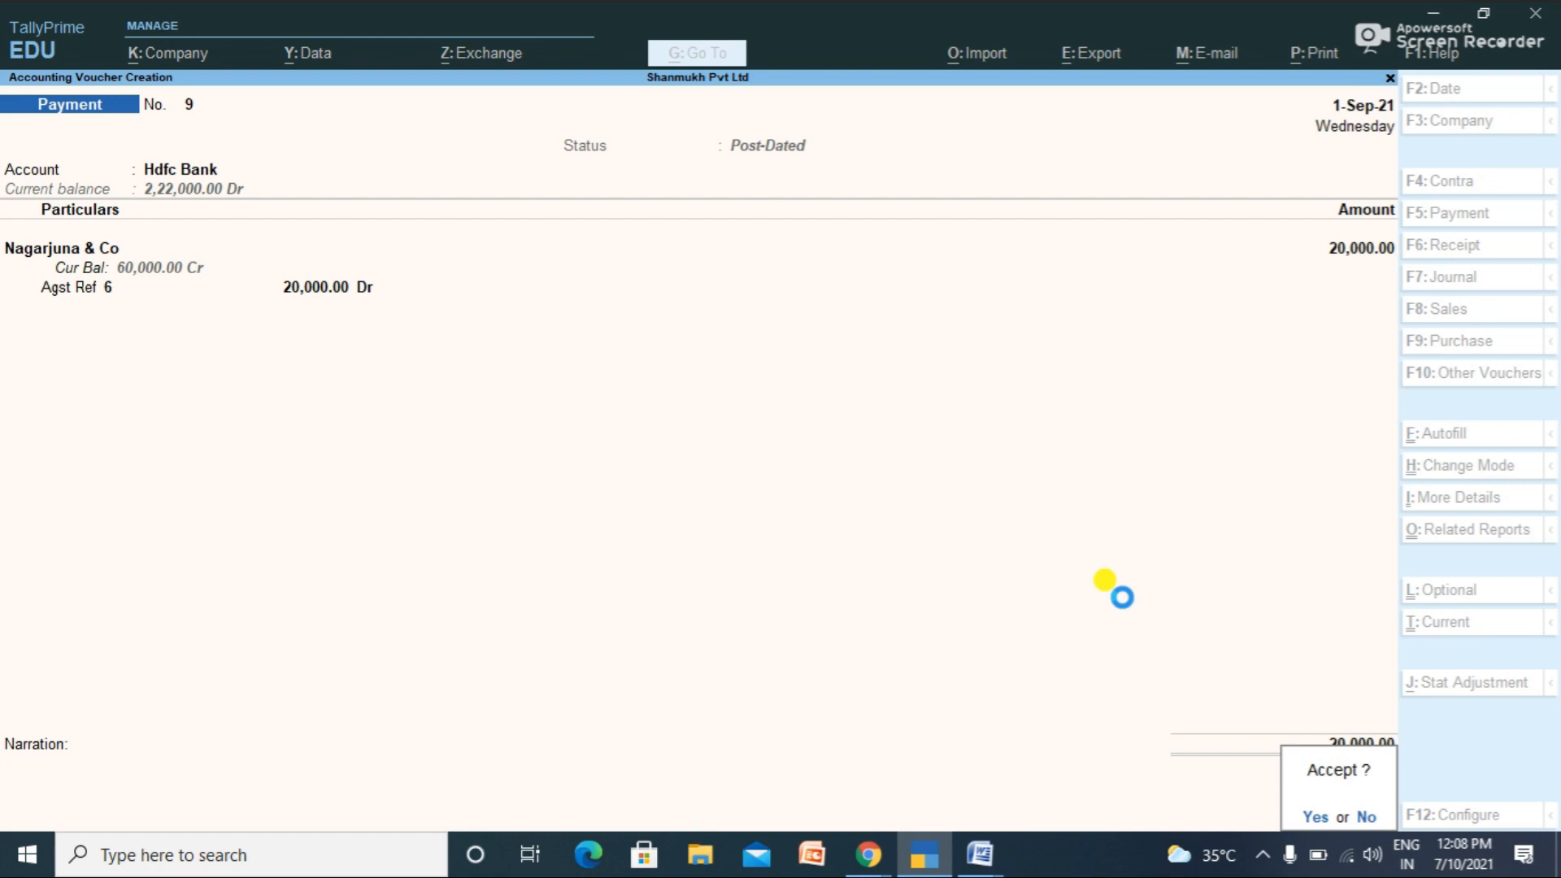
key(Return)
Step: In the new payment voucher, choose Hdfc Bank and pay Nagarjuna & Co the remaining 60,000 against bill 6
key(Return)
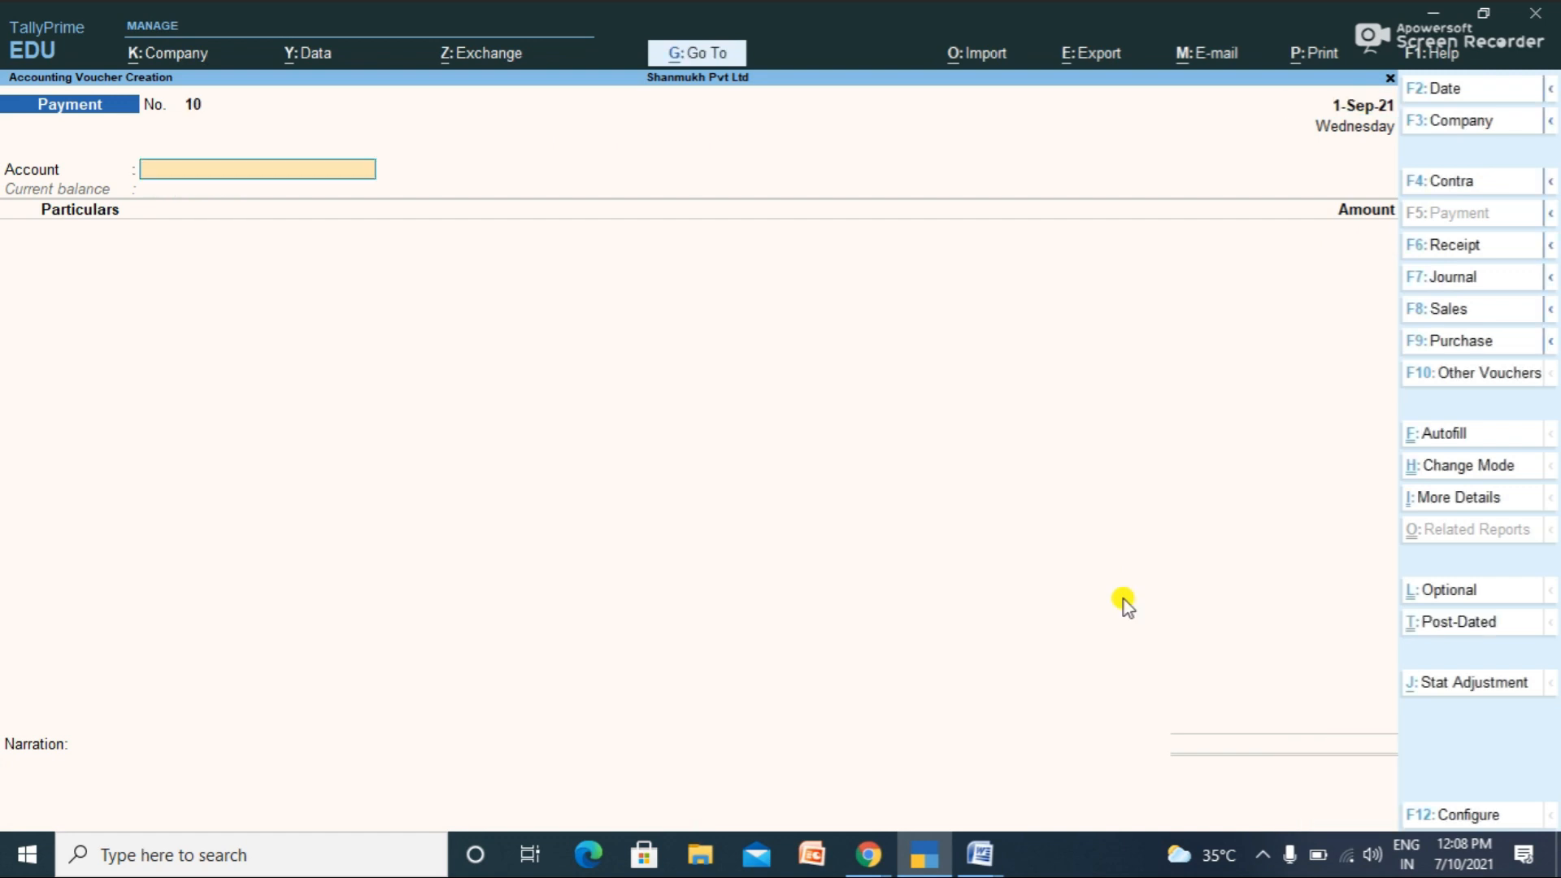
text(Hdfc Bank)
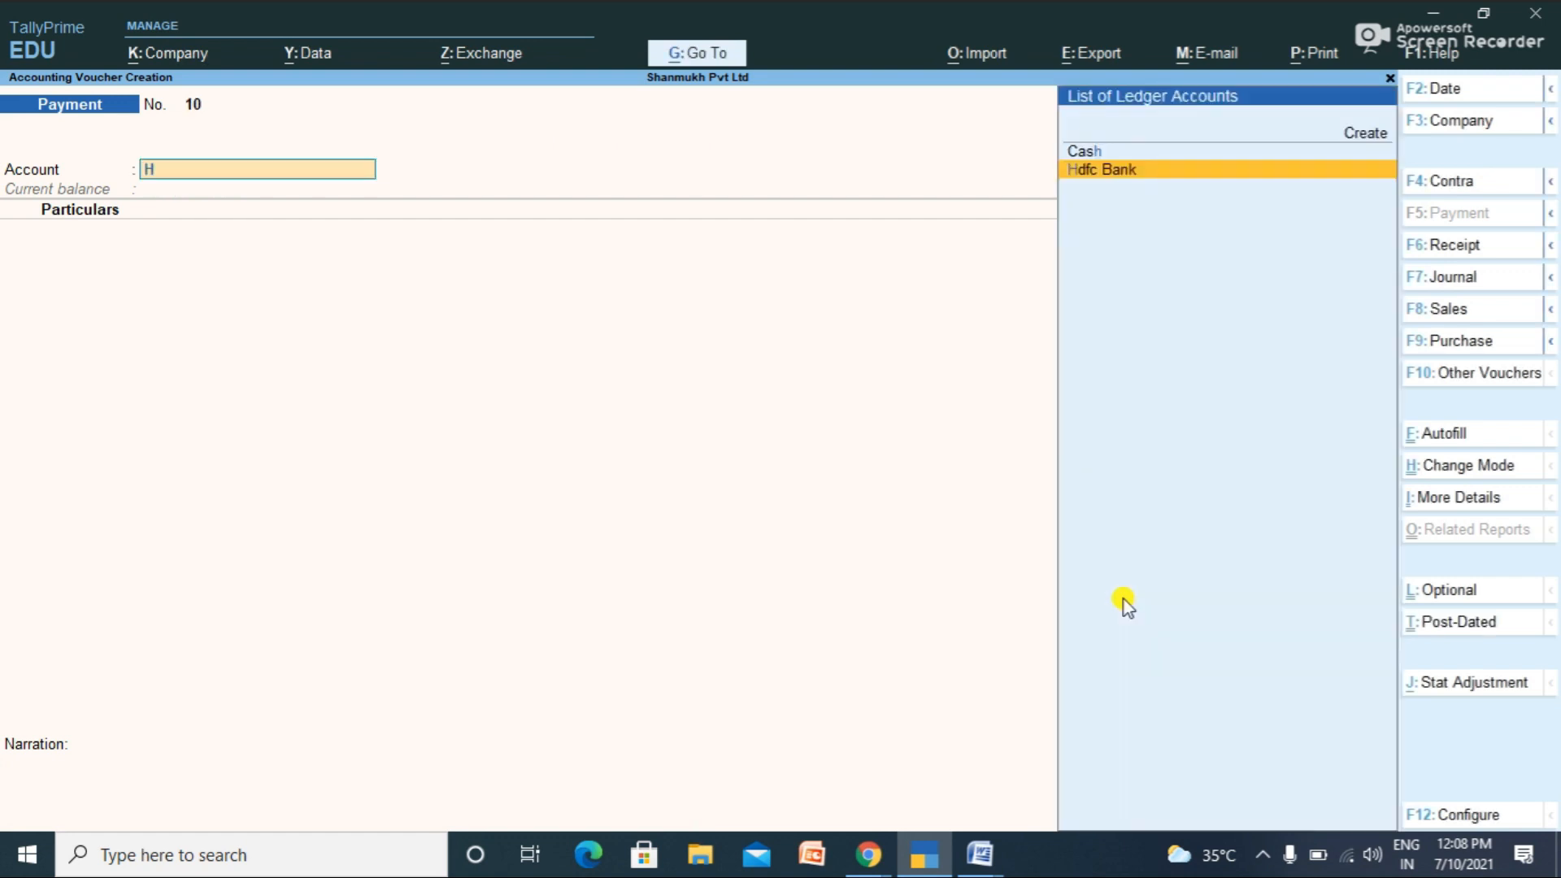
key(Return)
text(Na)
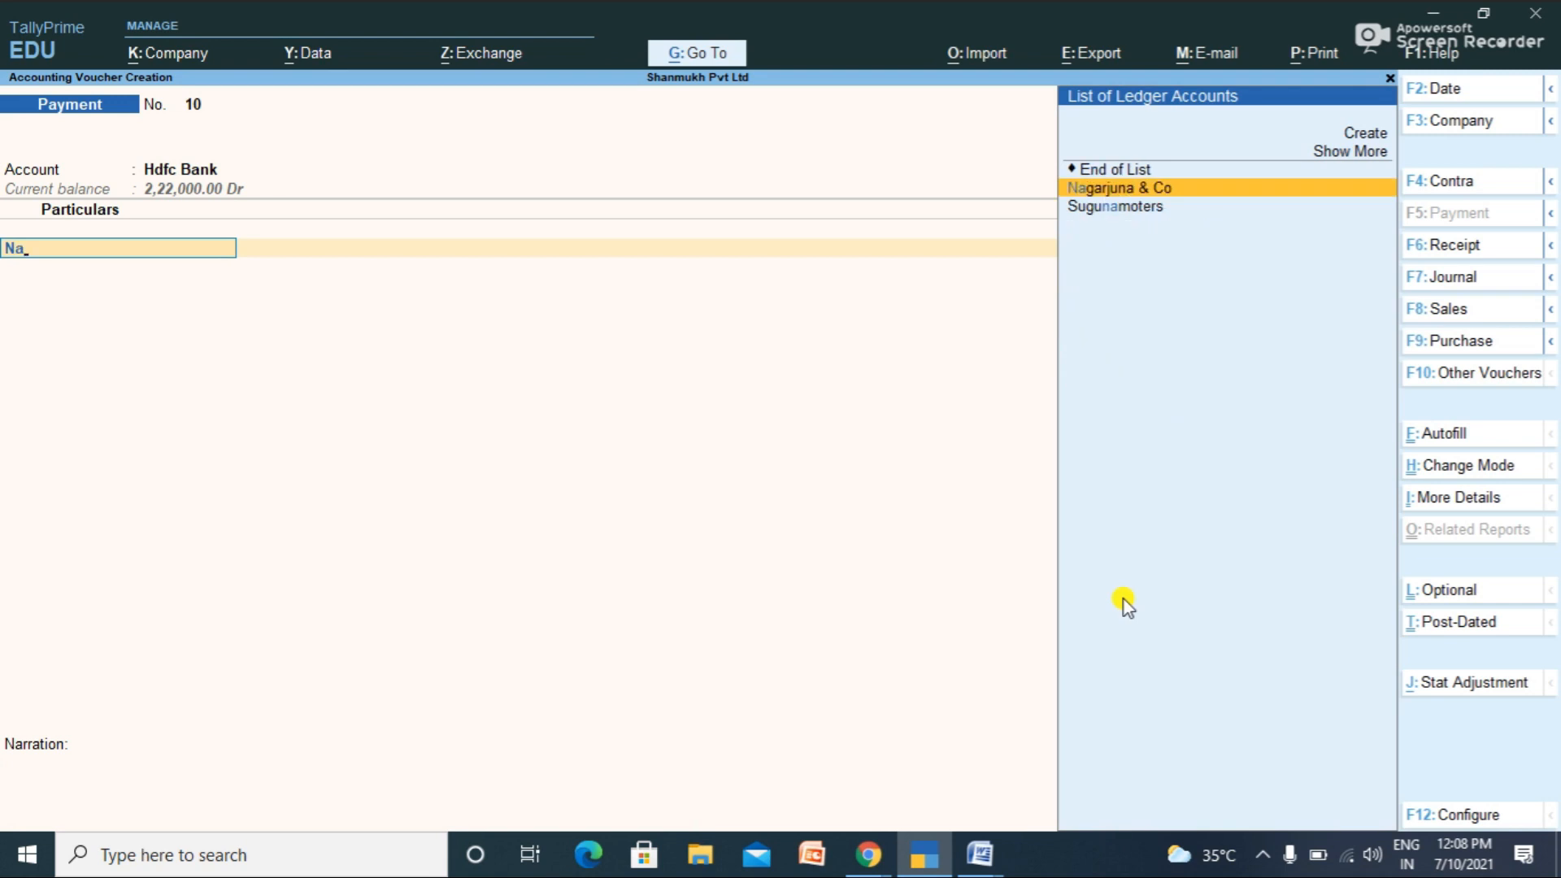
key(Return)
key(Return)
key(Return)
key(Return)
key(Return)
key(Return)
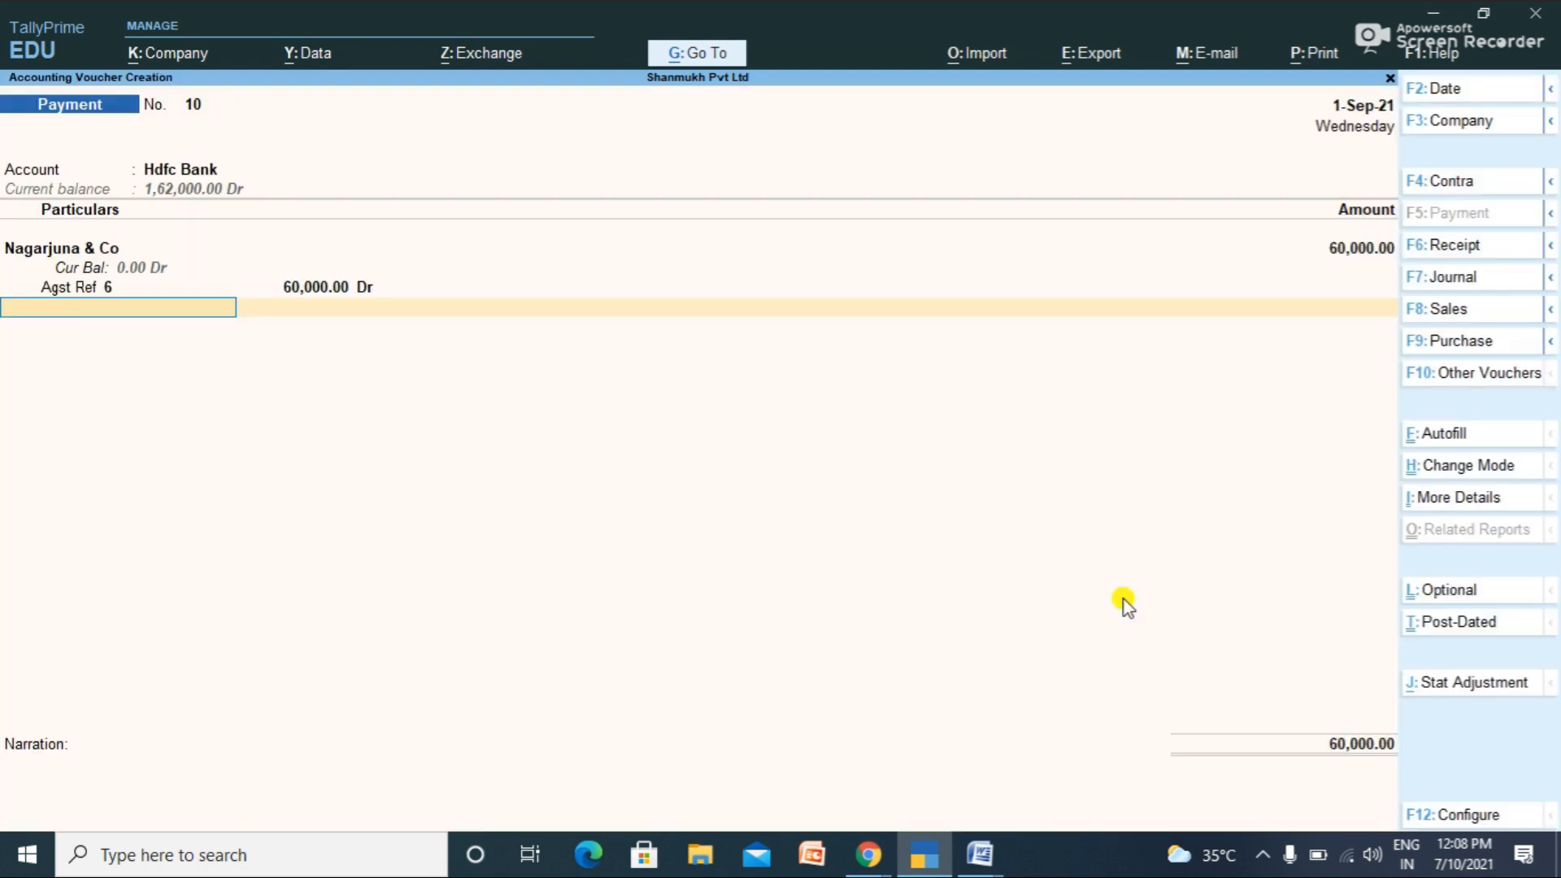
Step: Change the date of the 60,000 payment voucher to 2-9-2021 and save it
click(1431, 96)
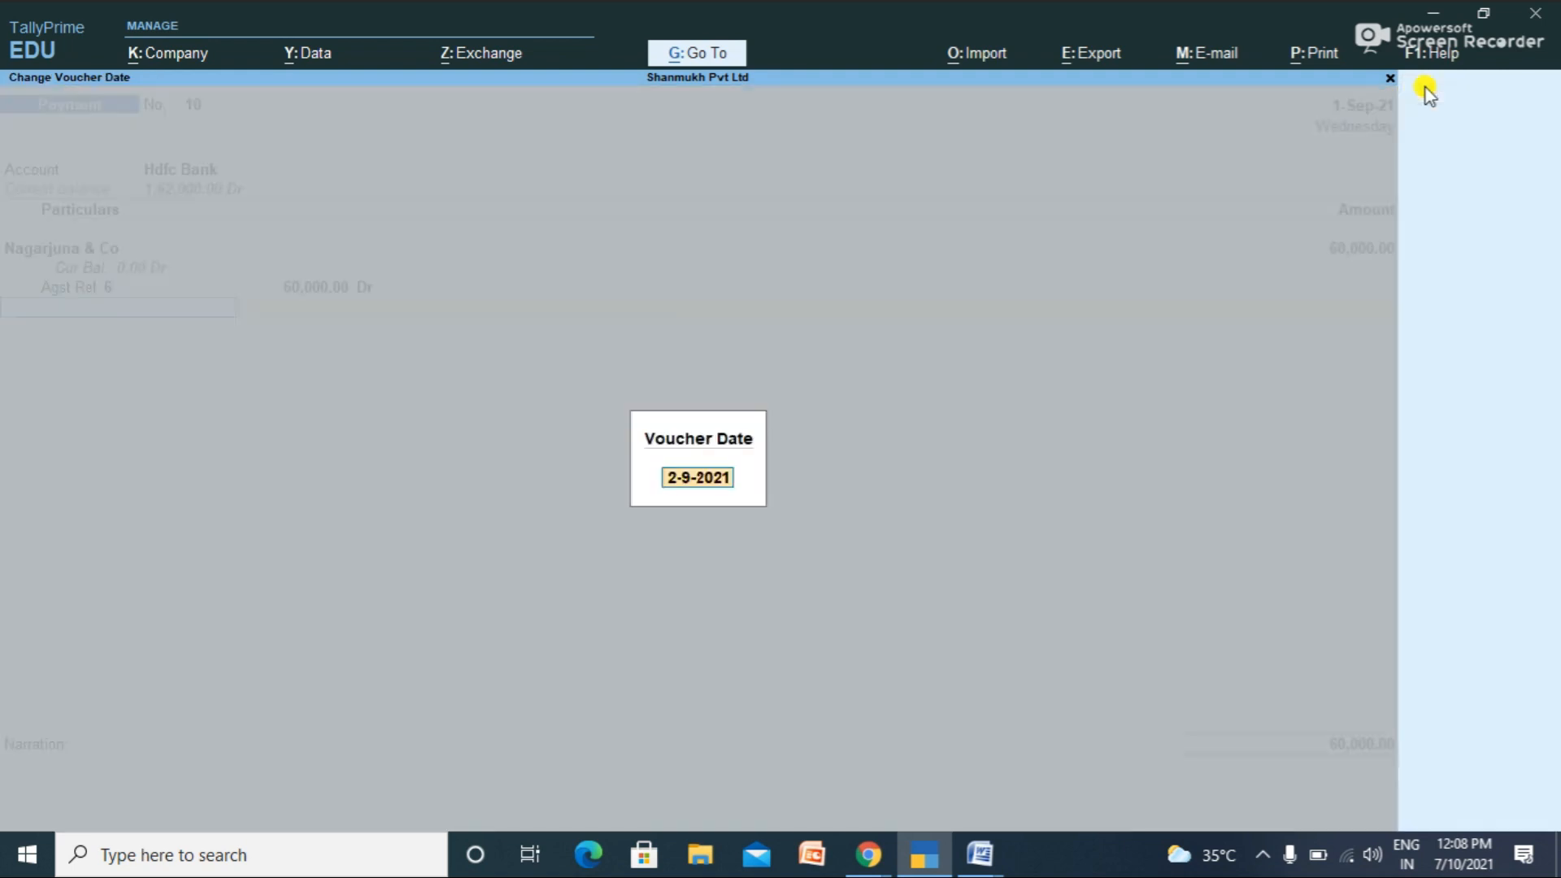
key(Return)
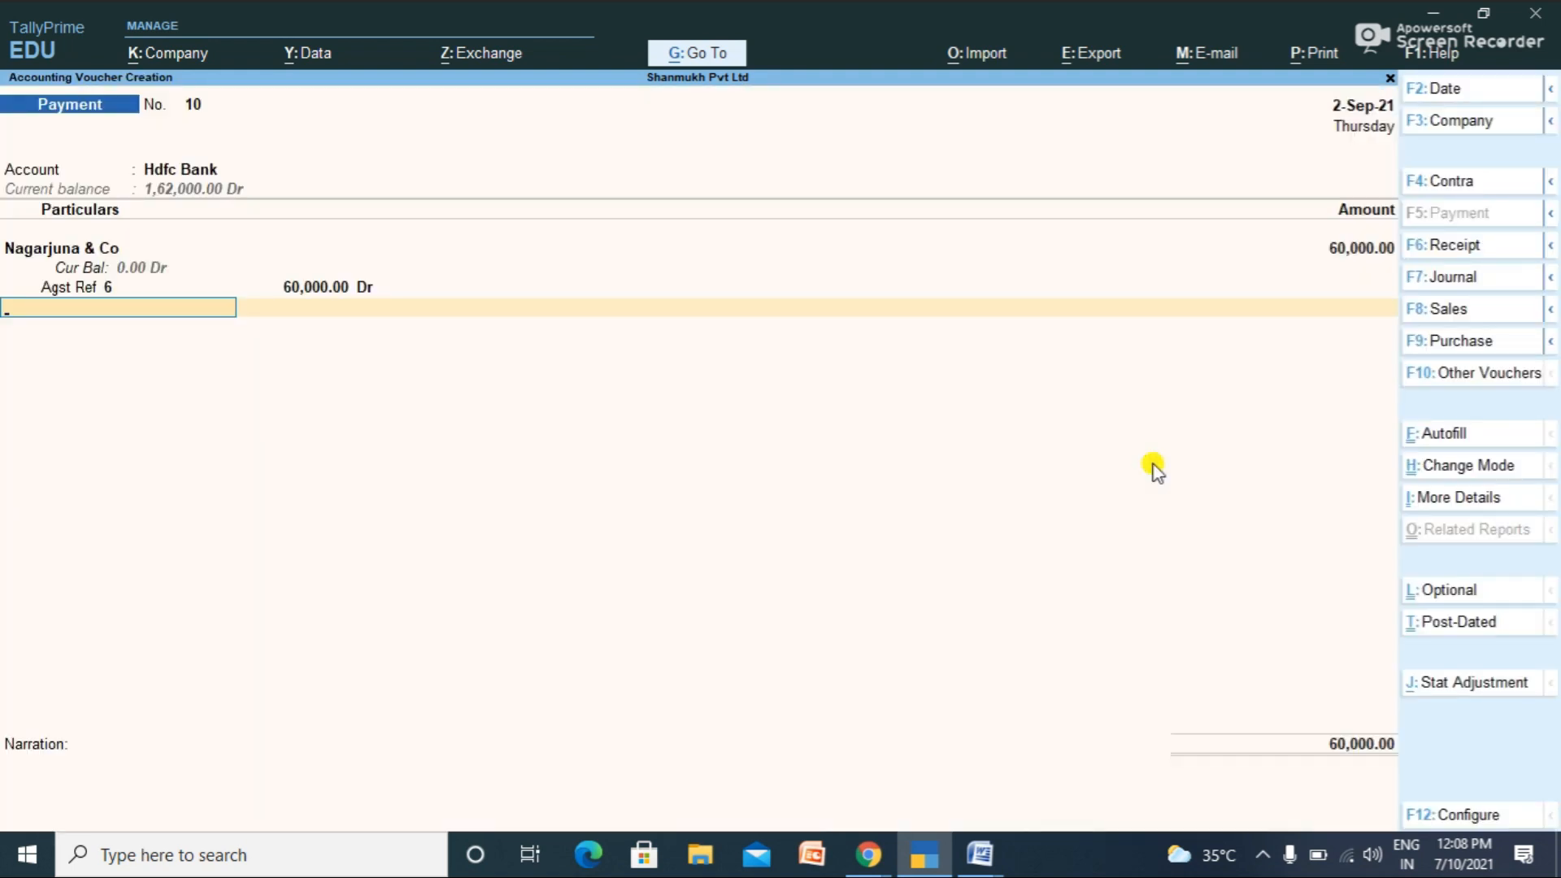
key(ctrl+a)
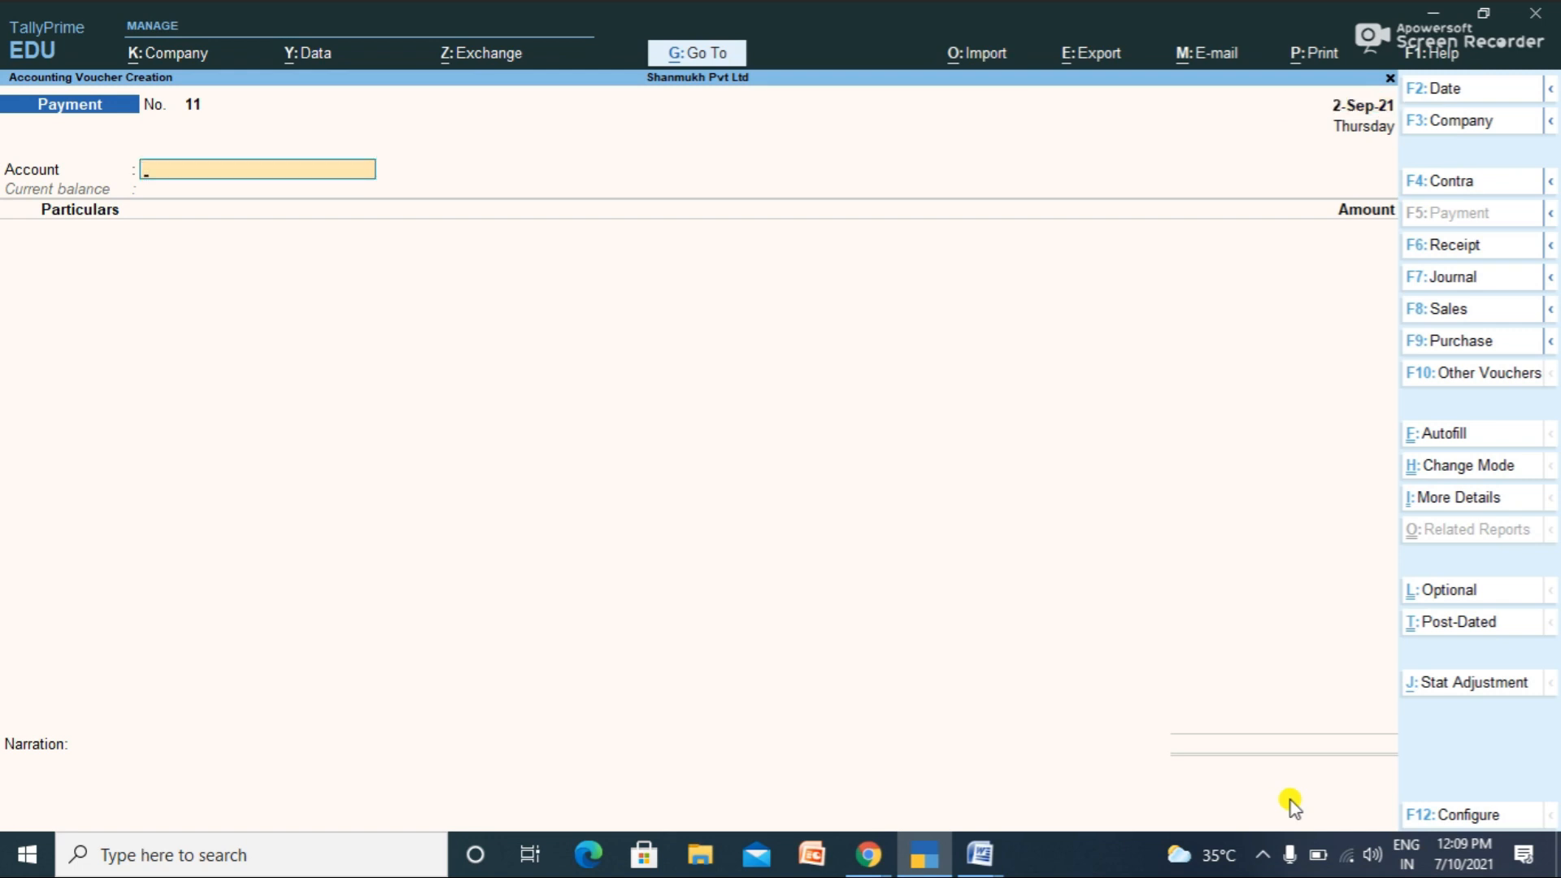
Step: Choose Hdfc Bank as the next payment's account and start a new particulars ledger named Hdfc Bank Loan
text(Hd)
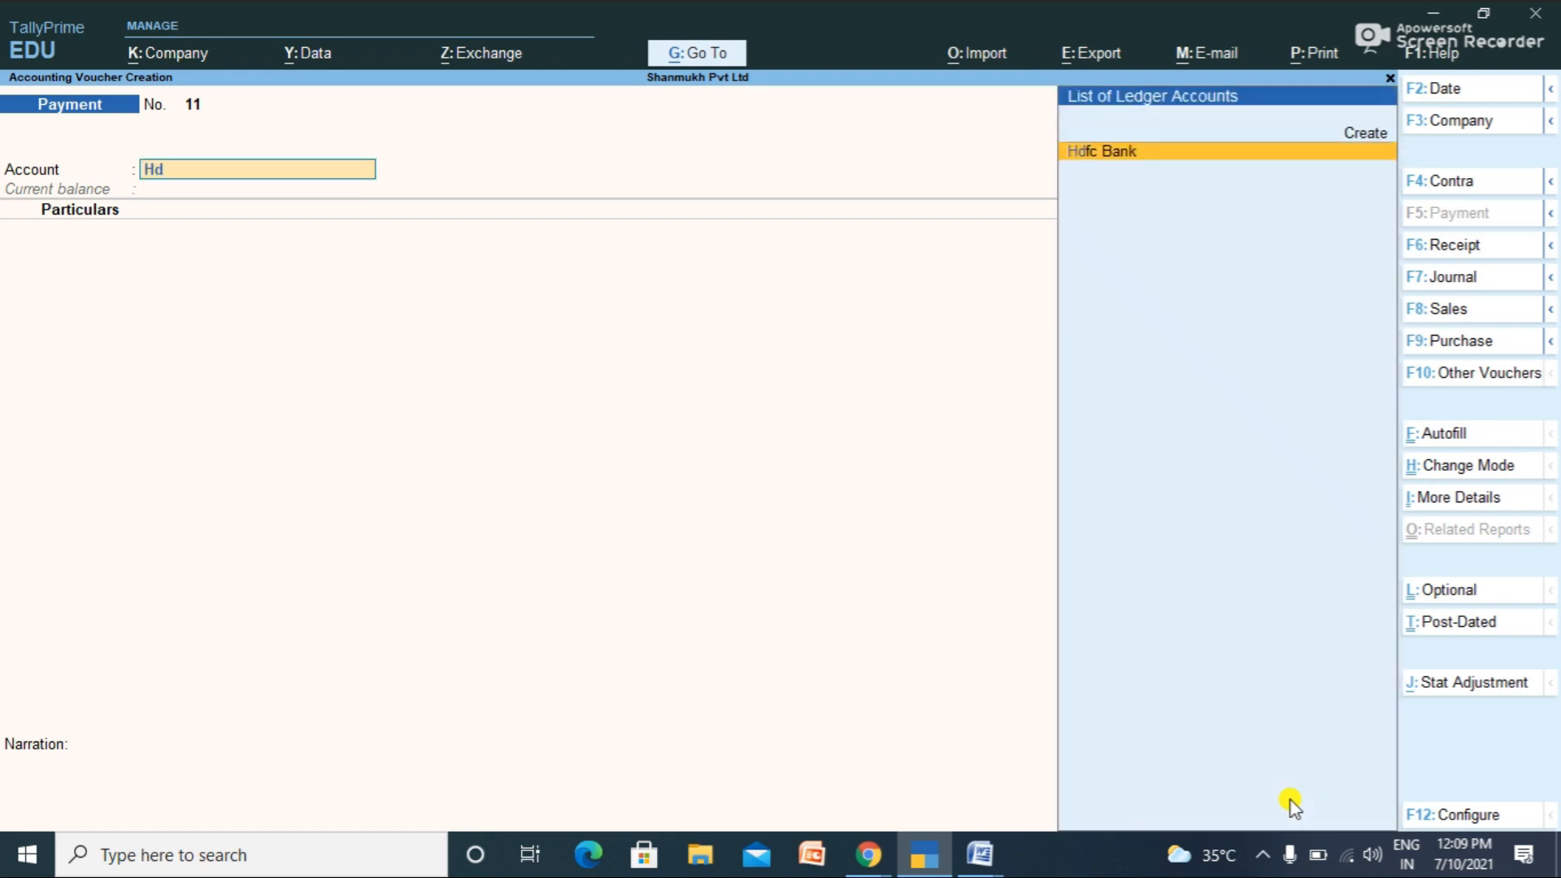
key(Return)
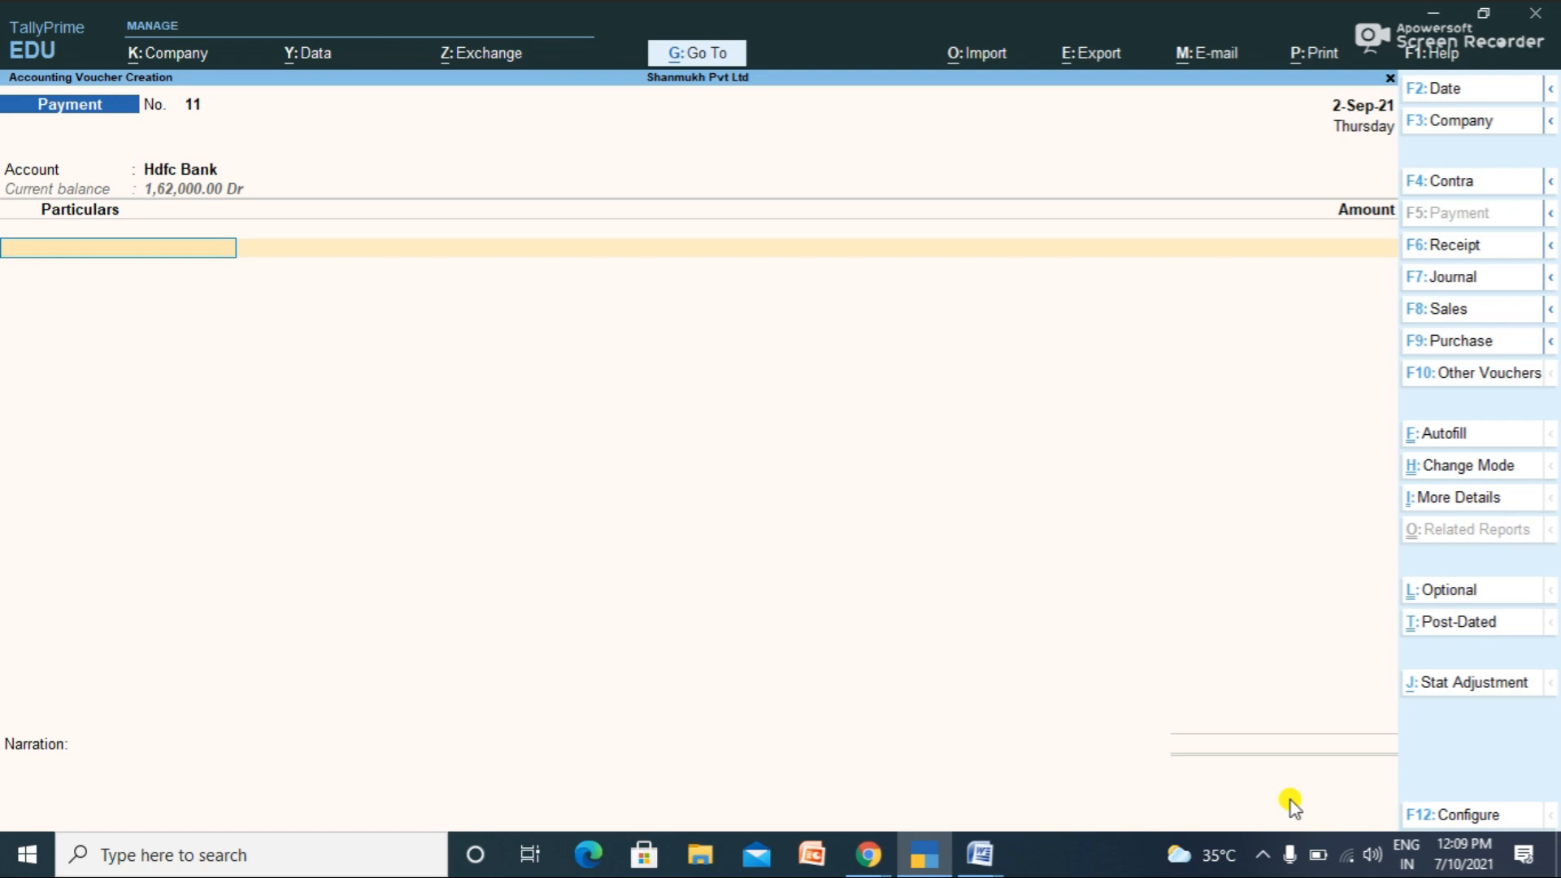
key(alt+c)
text(Hdfc Bank Loan)
key(Return)
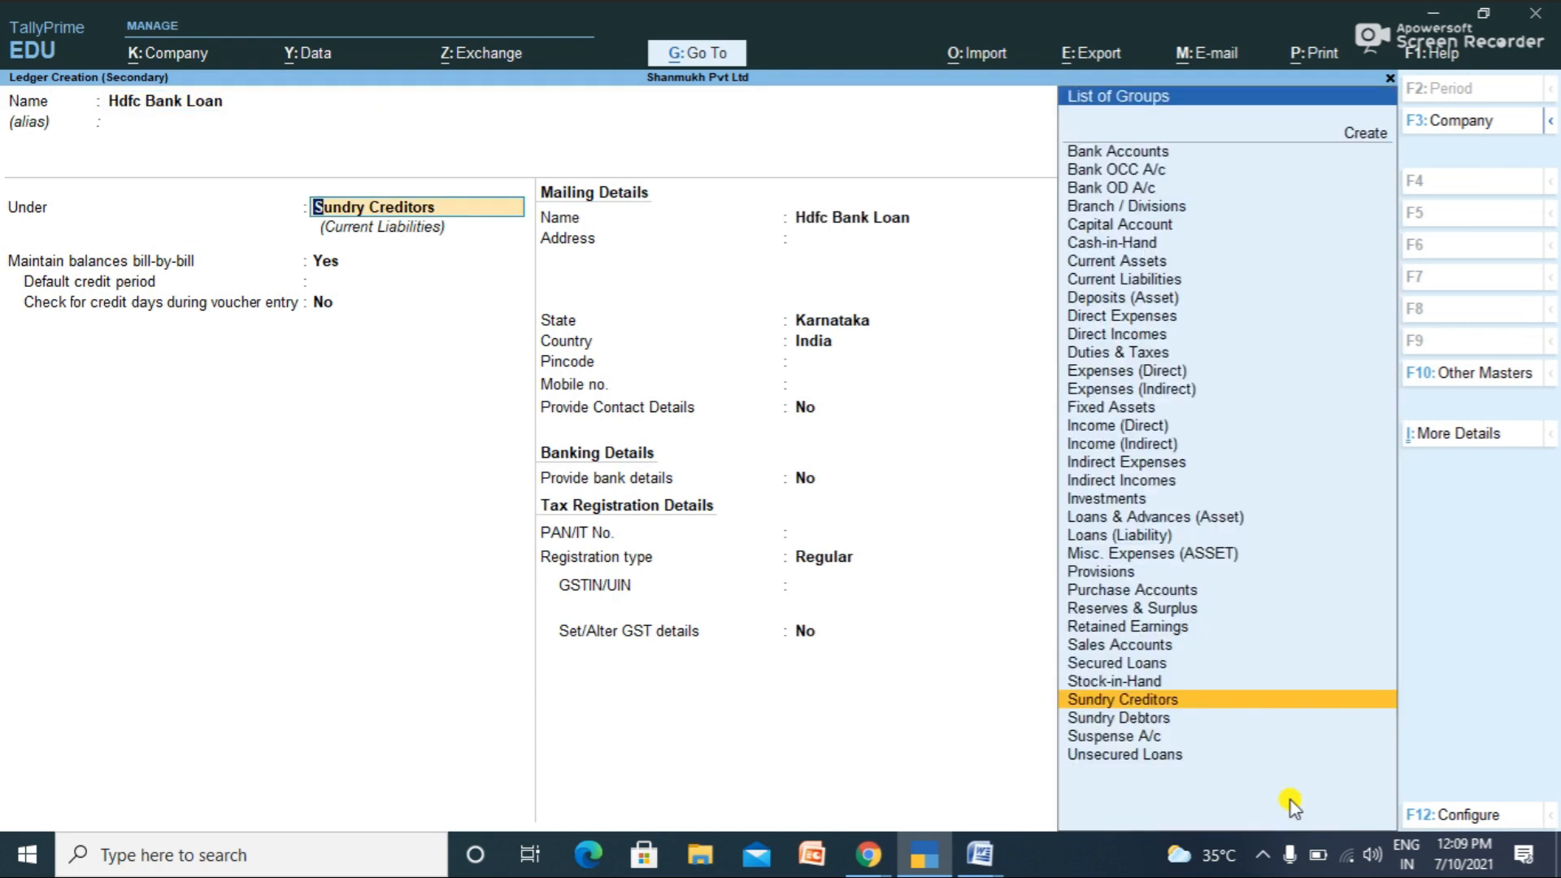
Step: Place the Hdfc Bank Loan ledger under Loans (Liability), keep the remaining defaults and save it into the voucher
text(Lo)
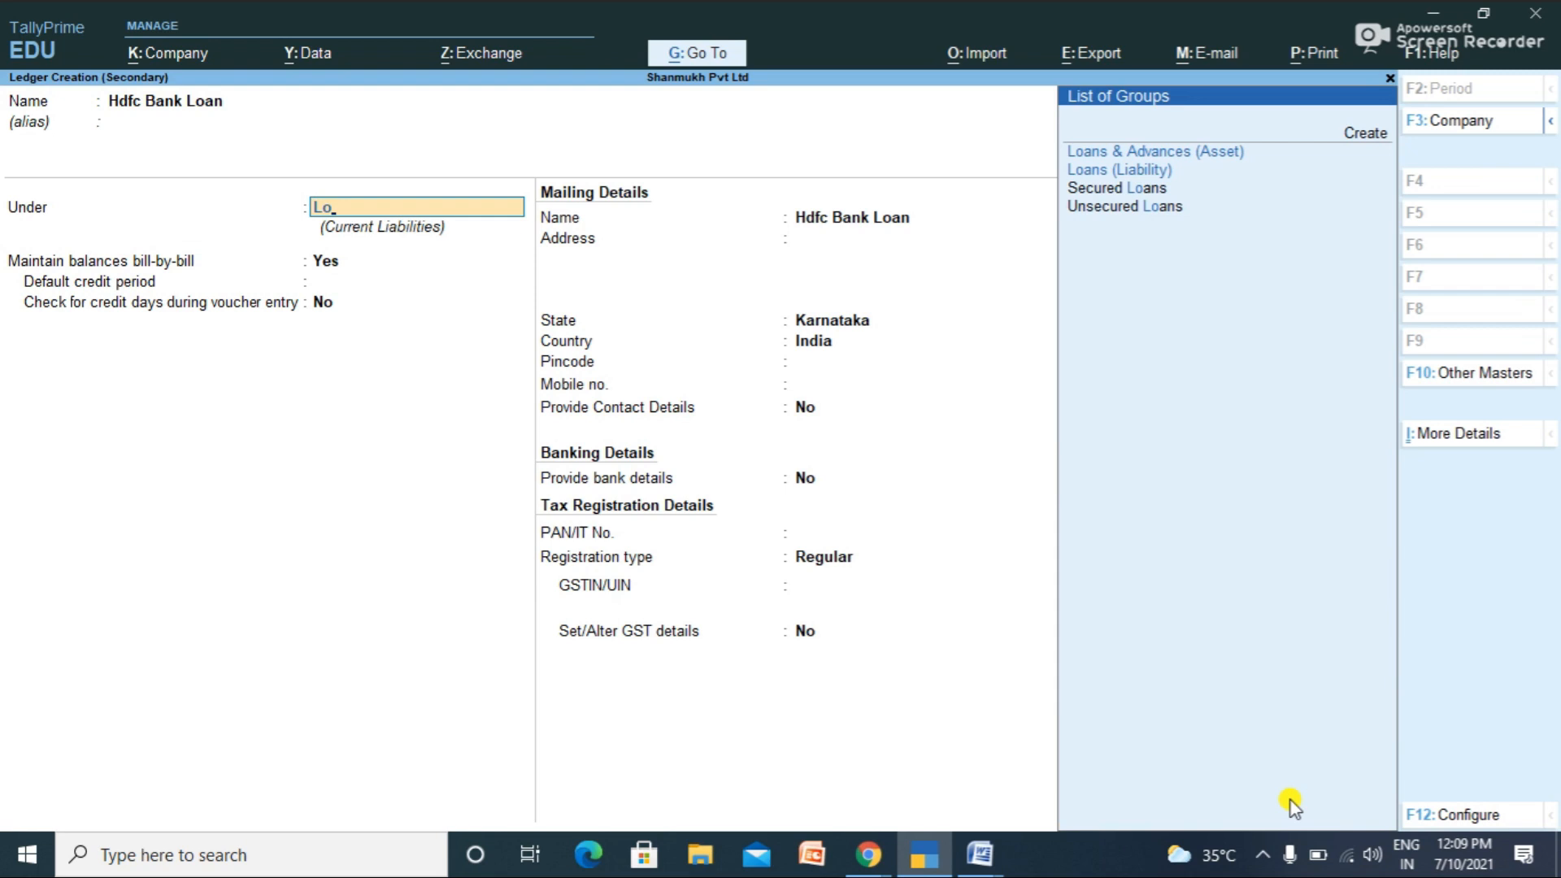
key(Down)
key(Return)
key(Return)
key(Return)
key(Return)
key(Return)
key(Return)
key(Return)
key(Return)
key(Return)
key(Return)
key(Return)
key(Return)
key(Return)
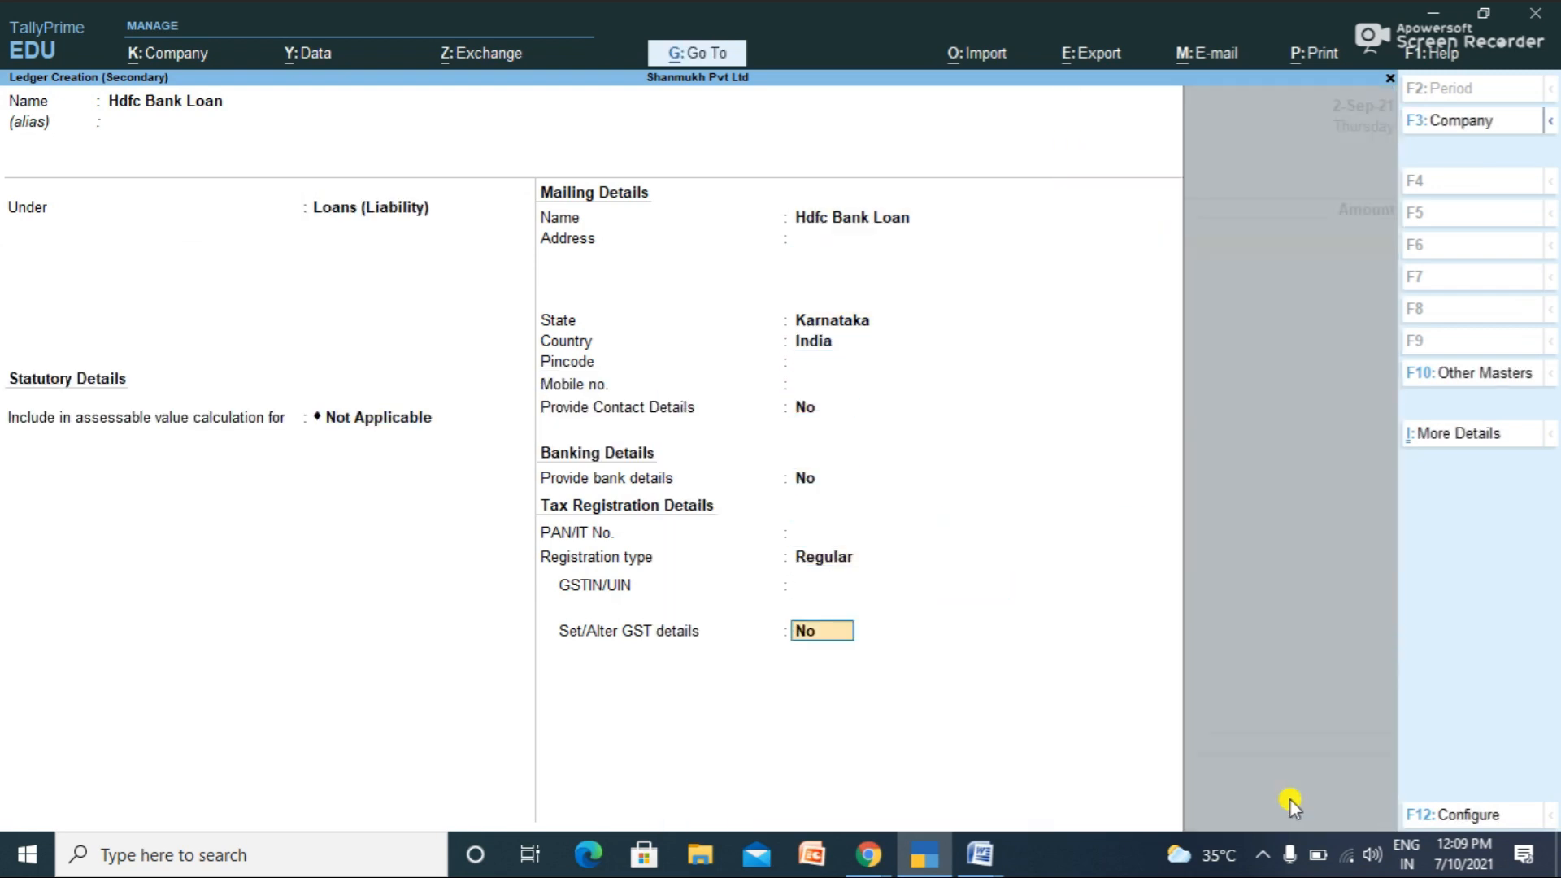
key(Return)
key(Return)
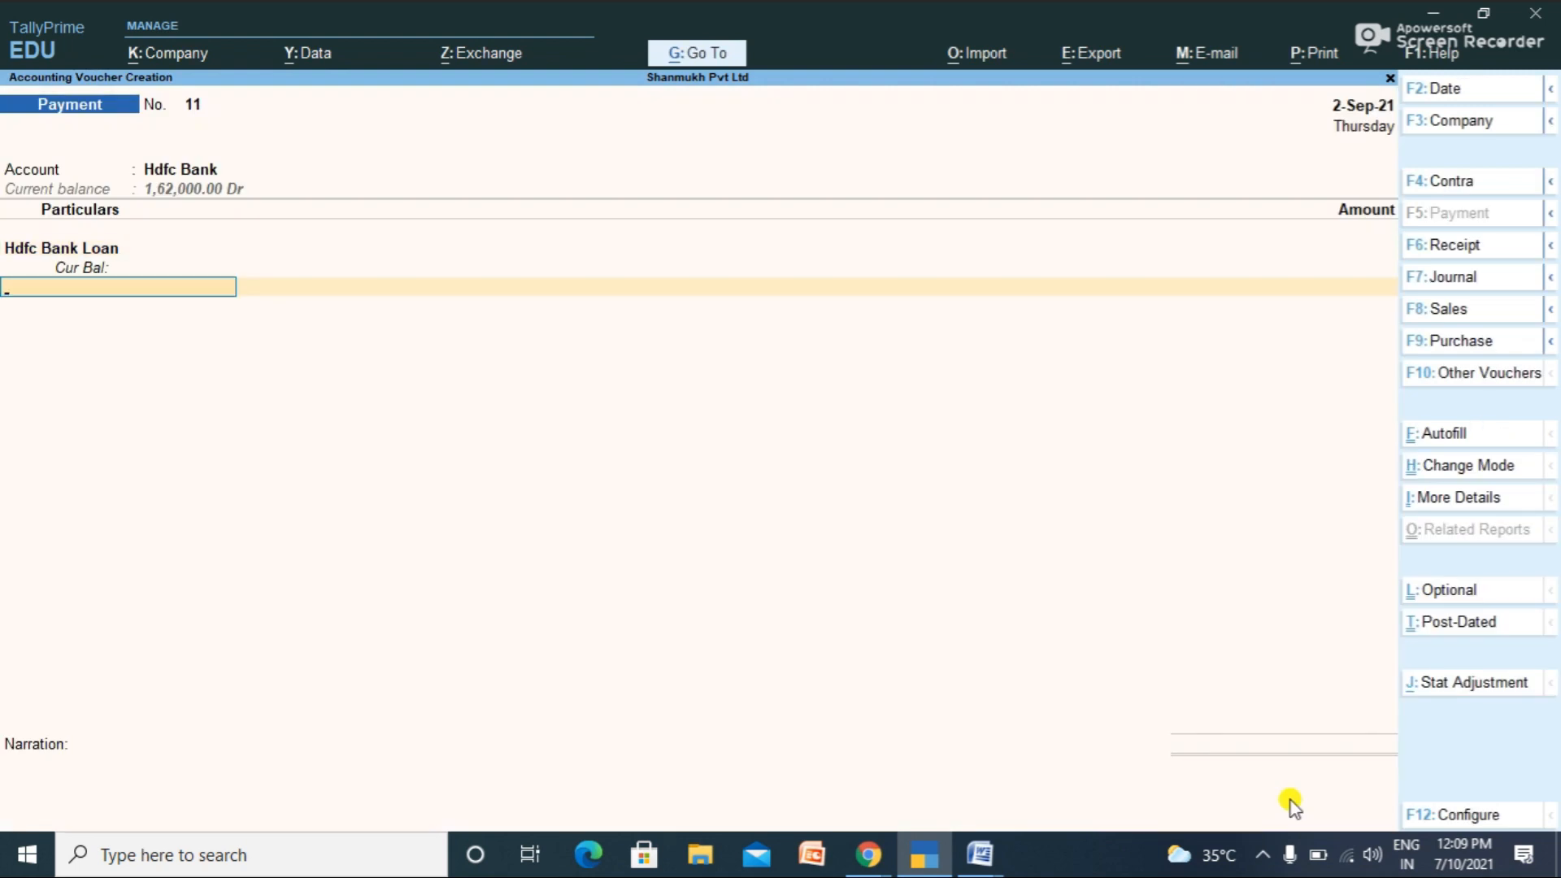
Step: Set the Hdfc Bank Loan payment amount to 15000 and end the particulars
key(BackSpace)
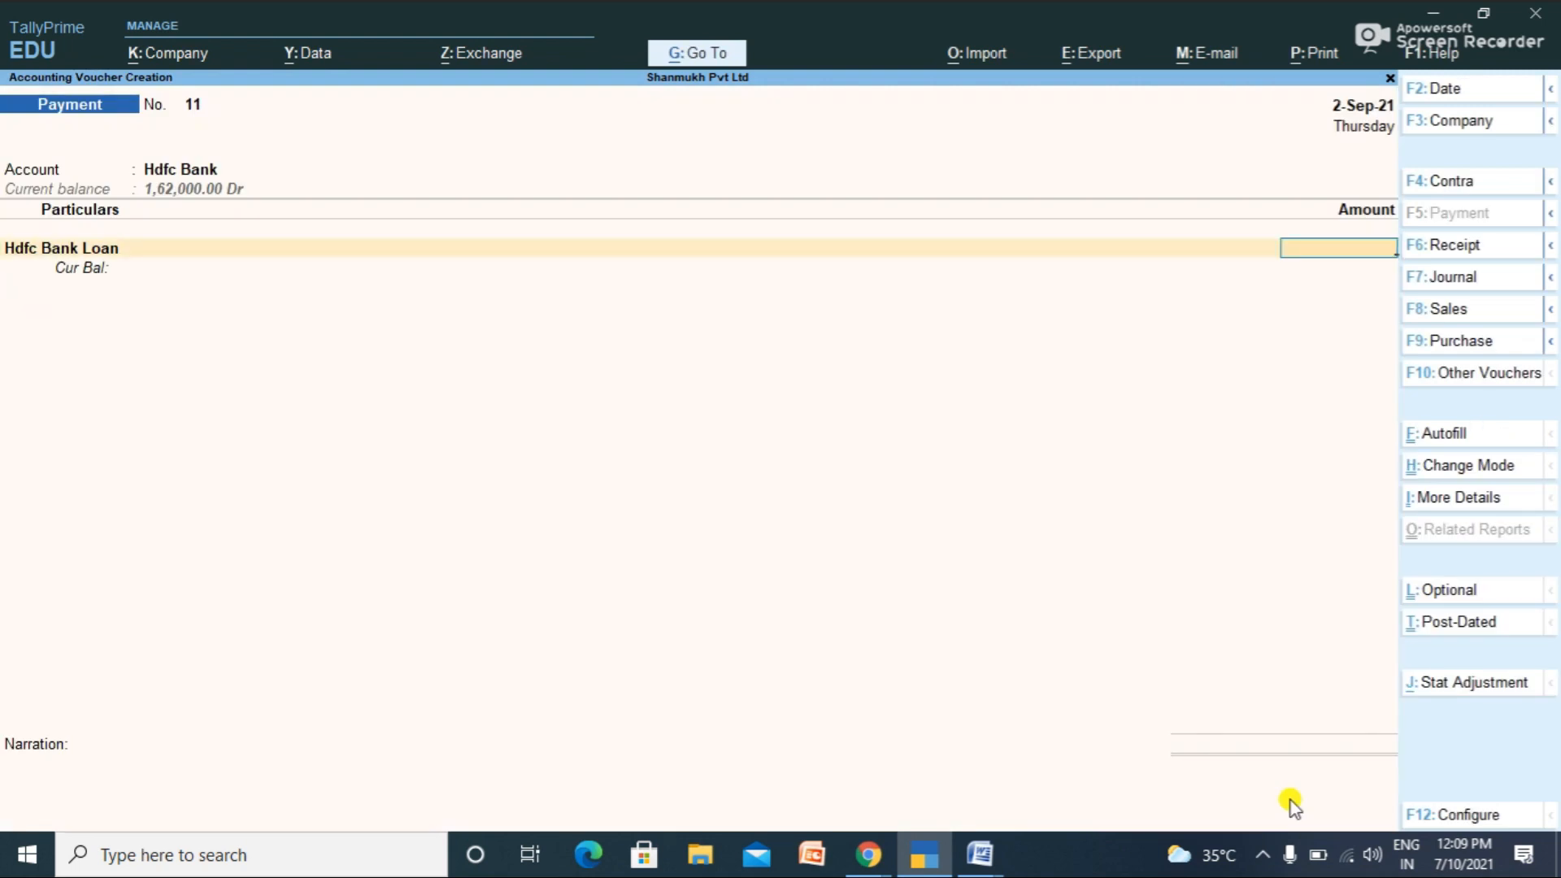
text(15000)
key(Return)
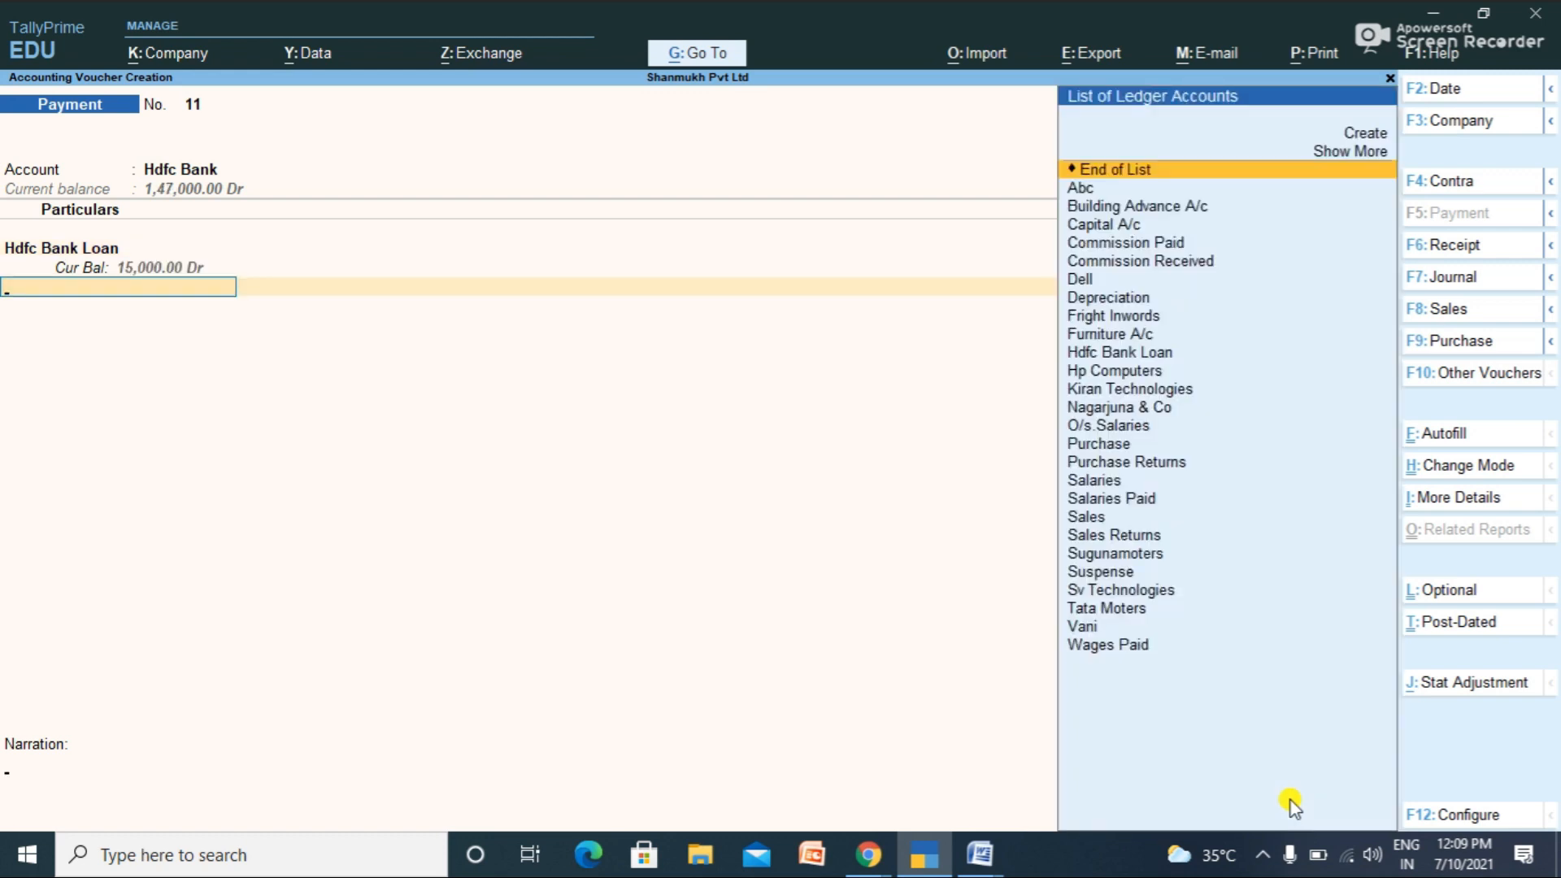
key(Return)
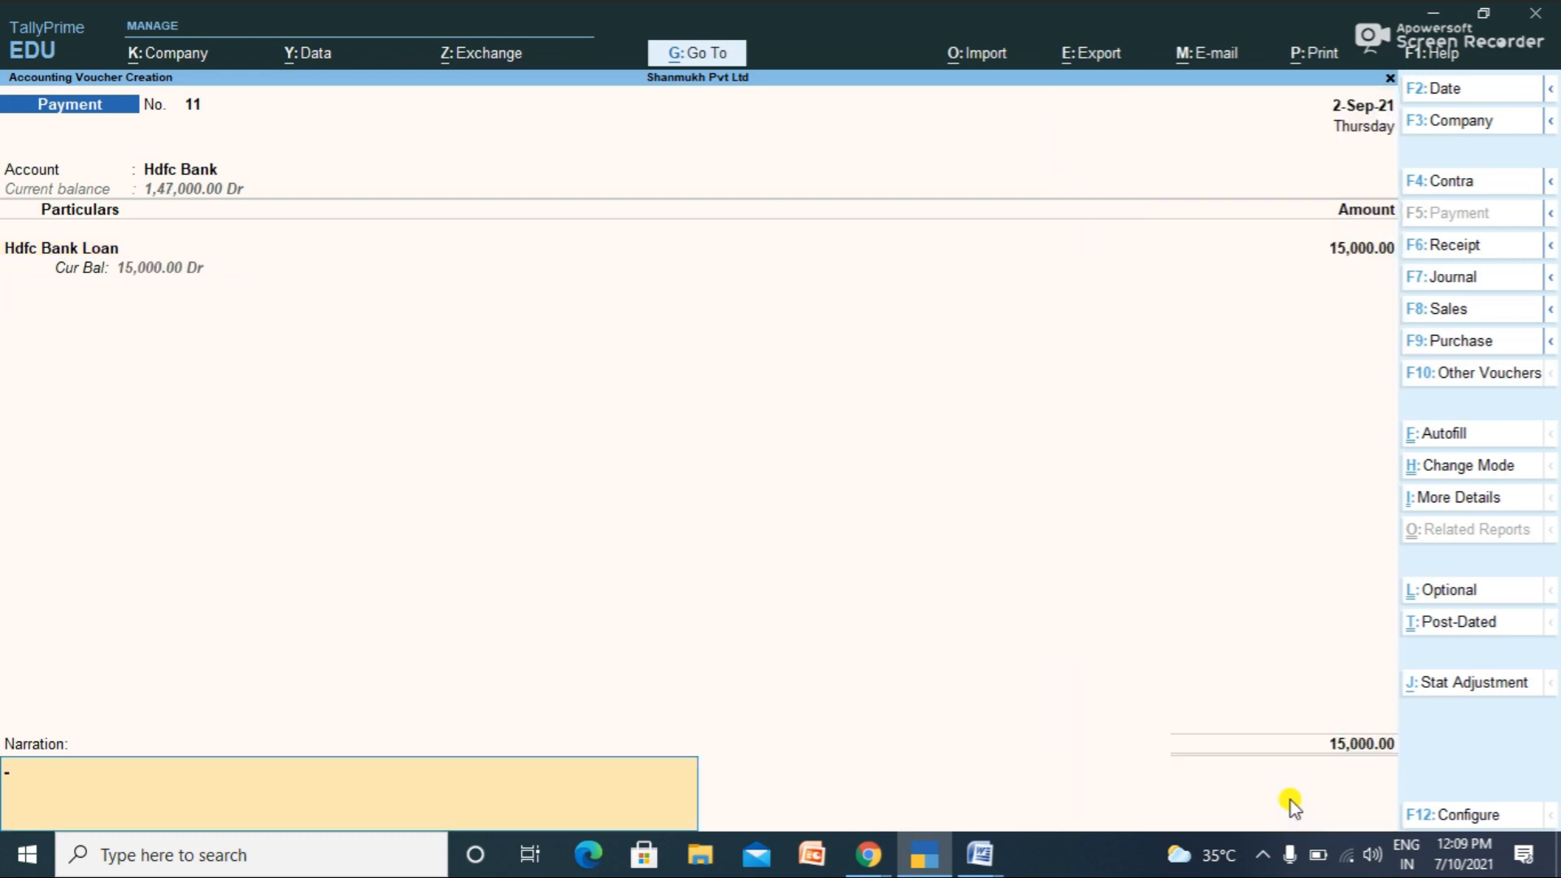
Step: Mark the Hdfc Bank Loan payment voucher as Post-Dated and save it without narration
click(1467, 626)
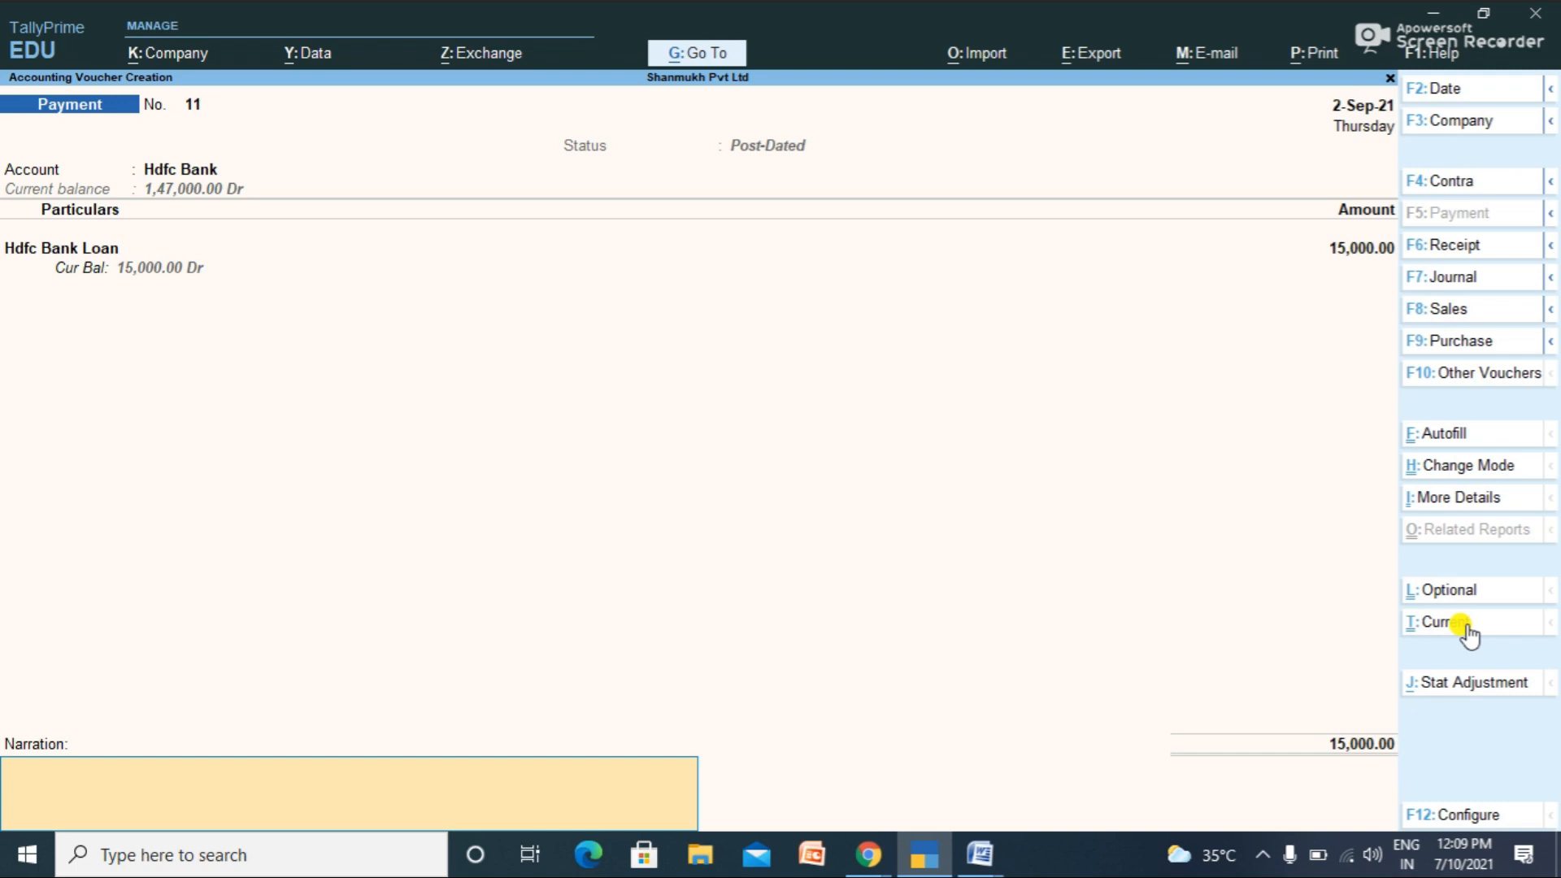
key(Return)
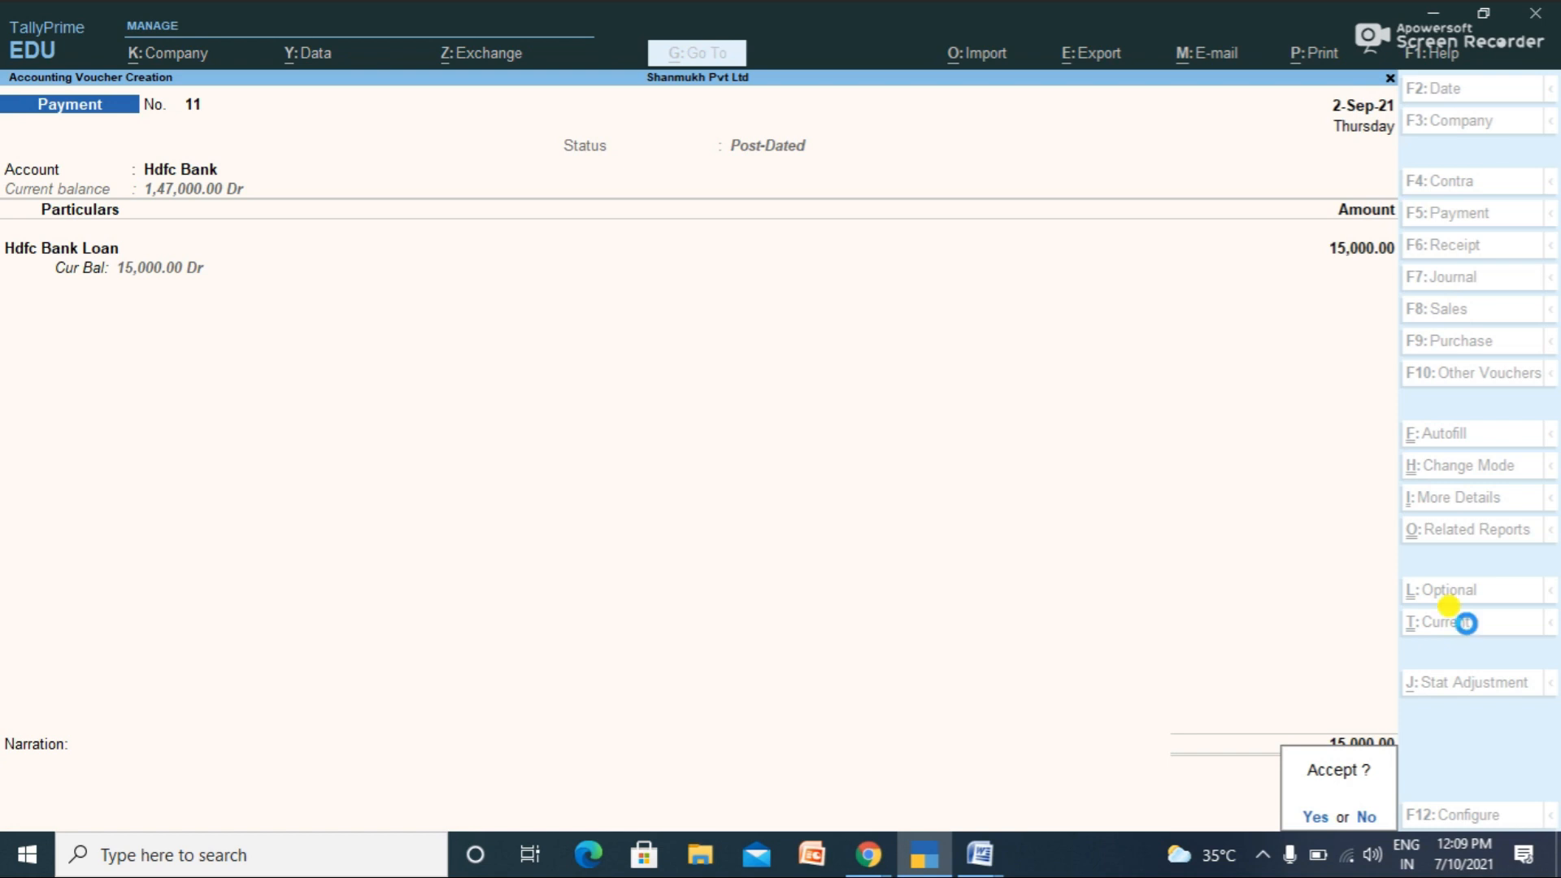
key(Return)
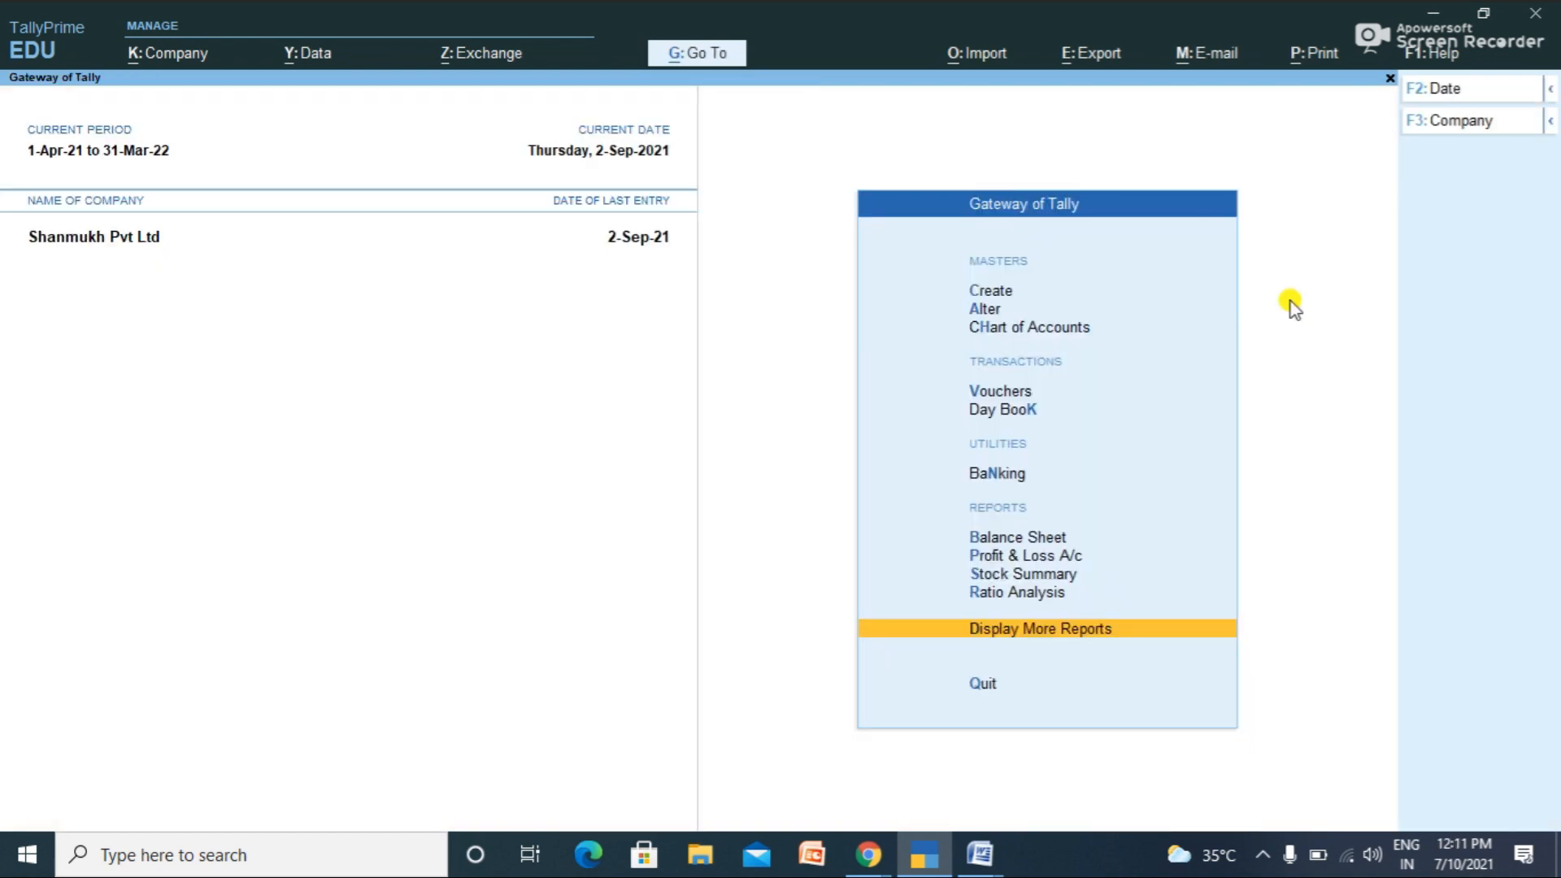
key(Down)
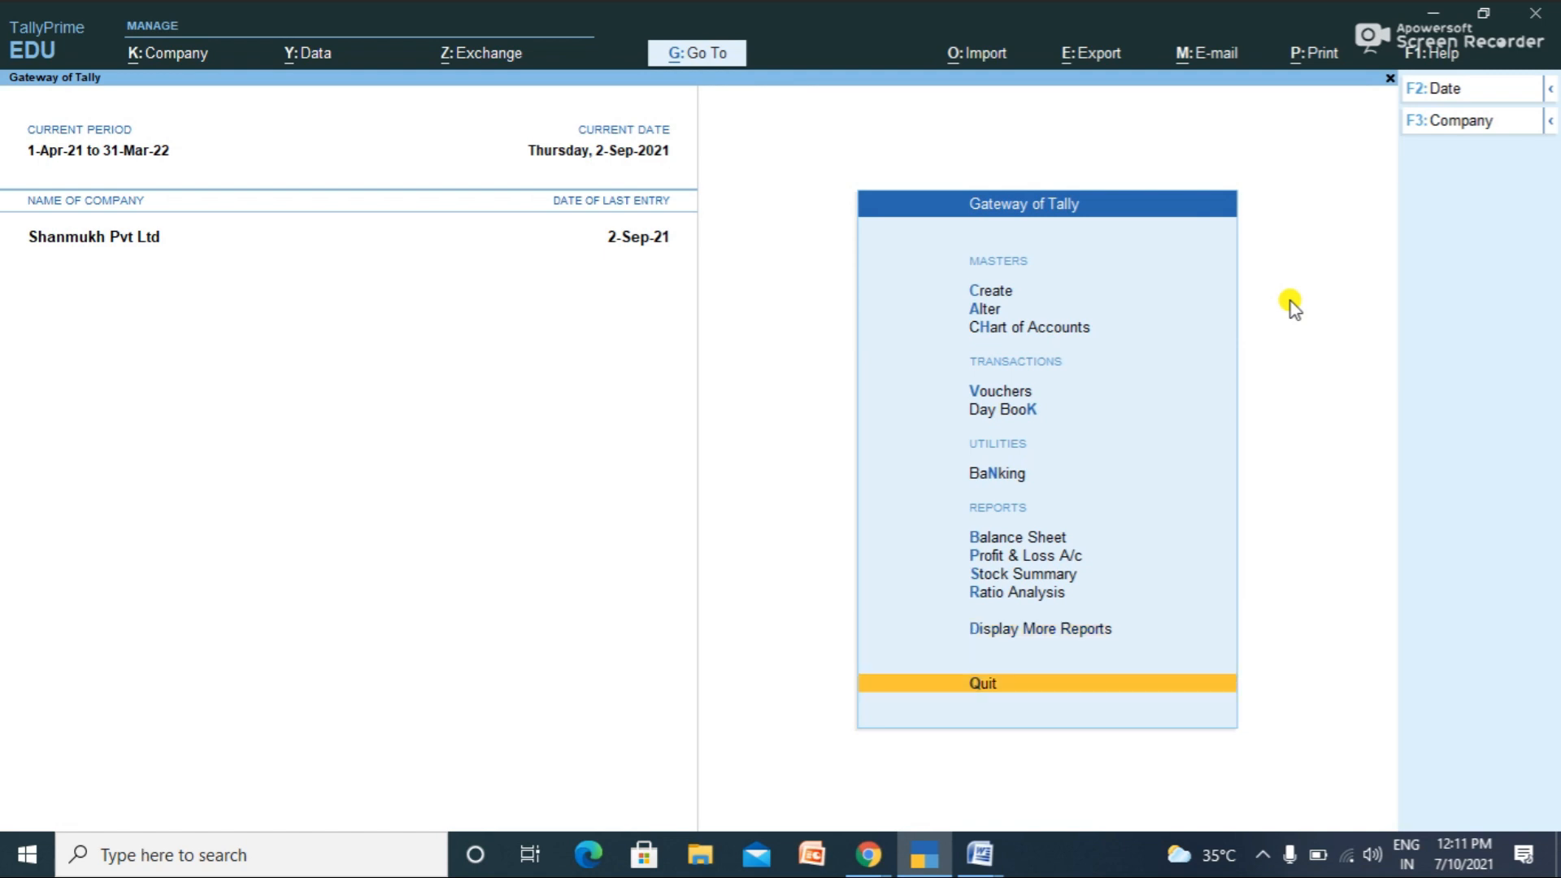
Step: Check the payments recorded in the Day Book for 2-Sep-21 and close the report
key(Up)
key(Up)
key(d)
key(d)
key(Down)
key(Up)
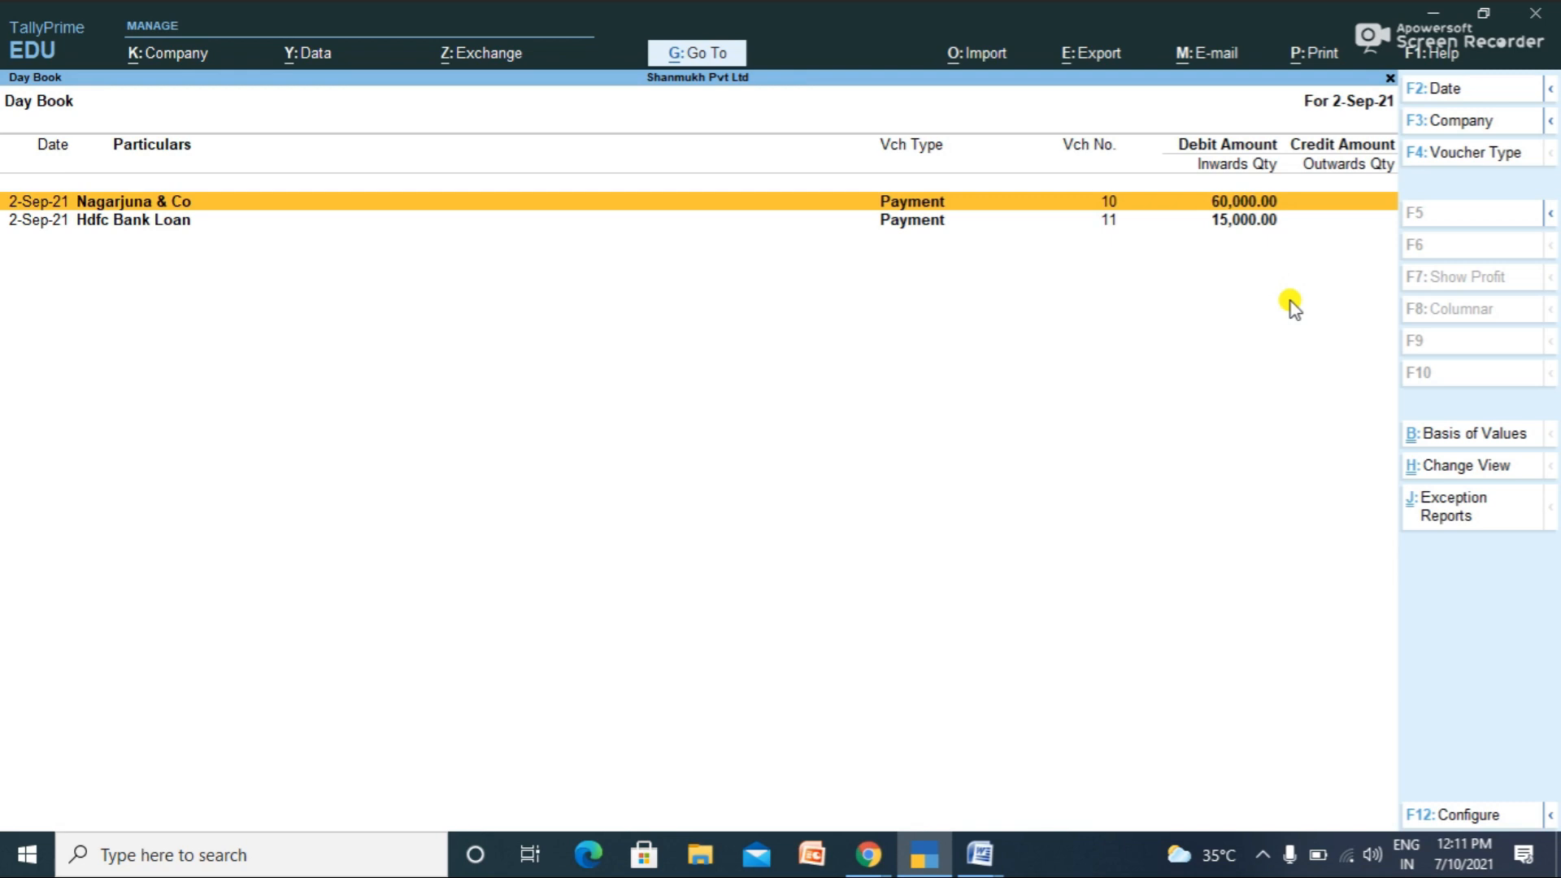
key(Escape)
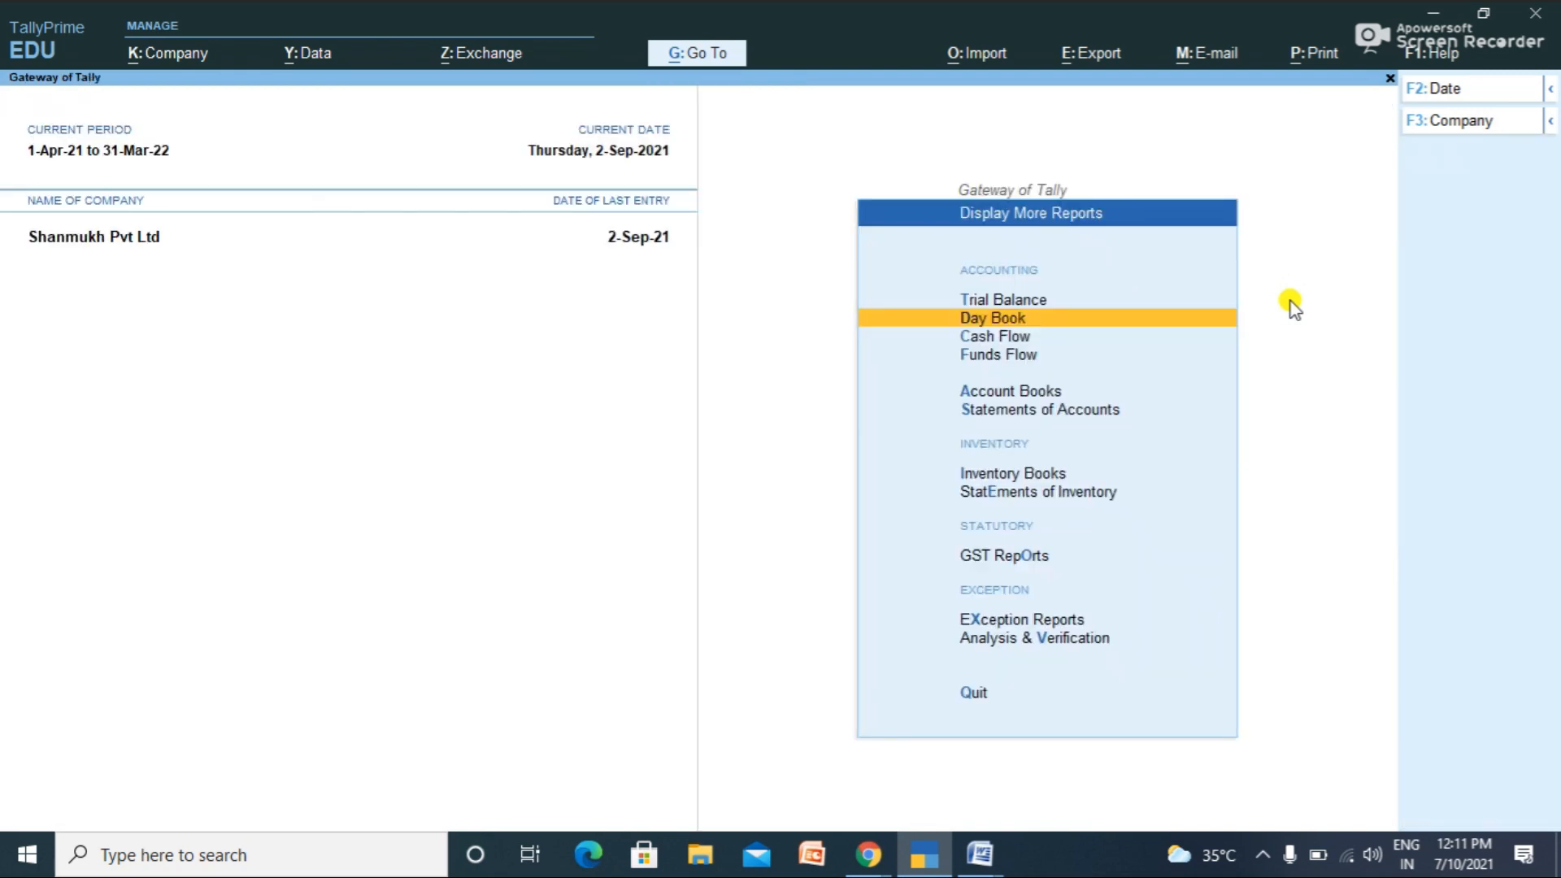
Step: Open the list of Post-Dated Vouchers from the Exception Reports
key(Down)
key(Down)
key(Down)
key(Down)
key(Down)
key(Down)
key(Down)
key(Down)
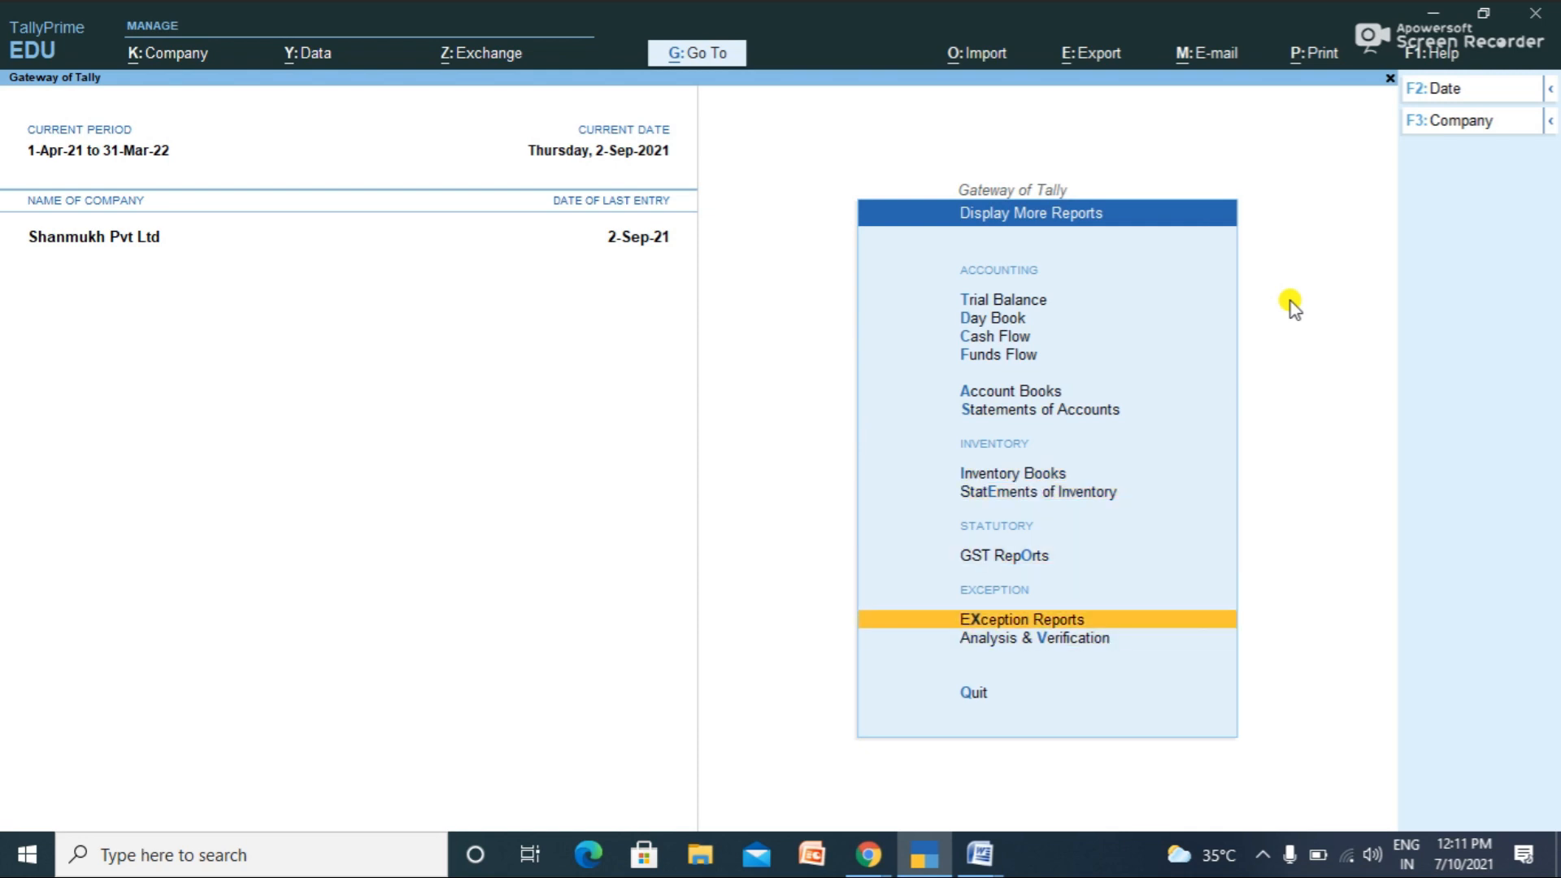
key(Return)
key(Down)
key(Down)
key(Down)
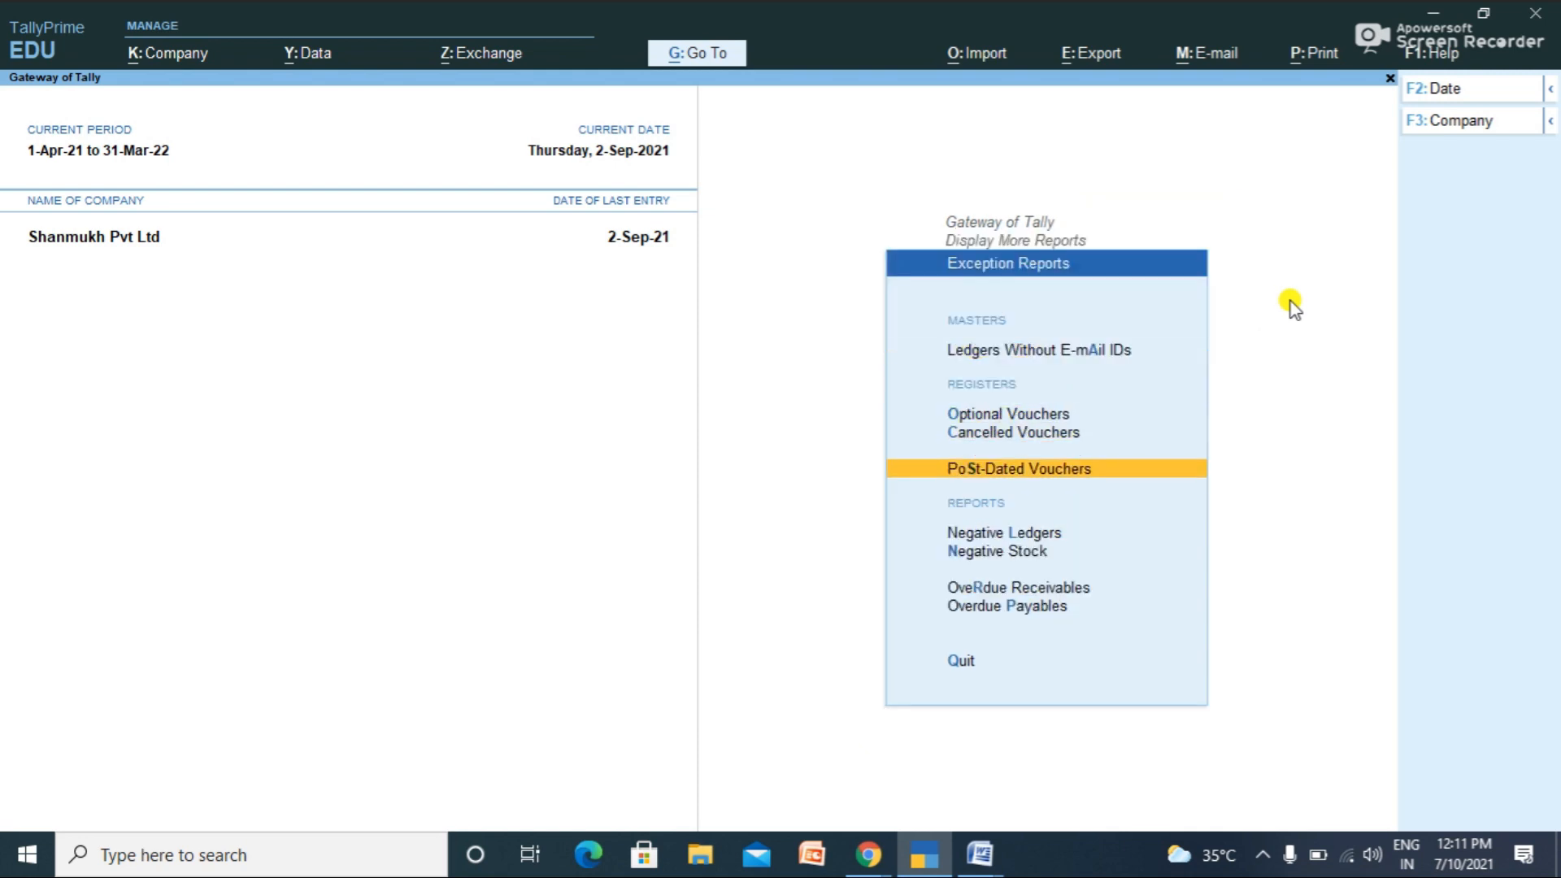
key(Return)
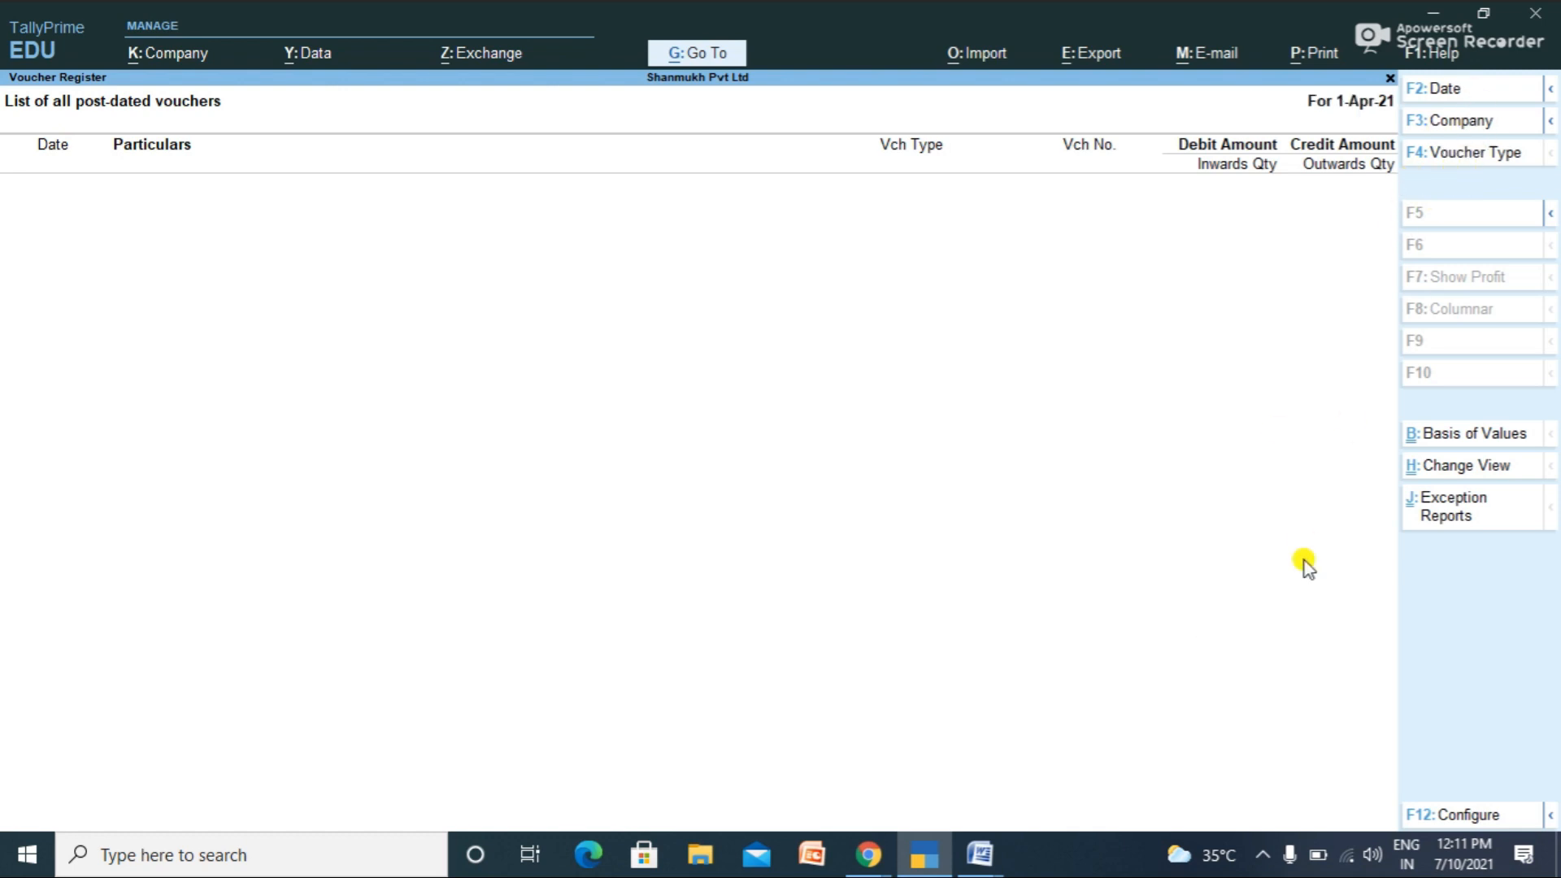
Step: Set the post-dated voucher register's period to 1-4-2021 through 2-9-2021 and review the listed payments
key(alt)
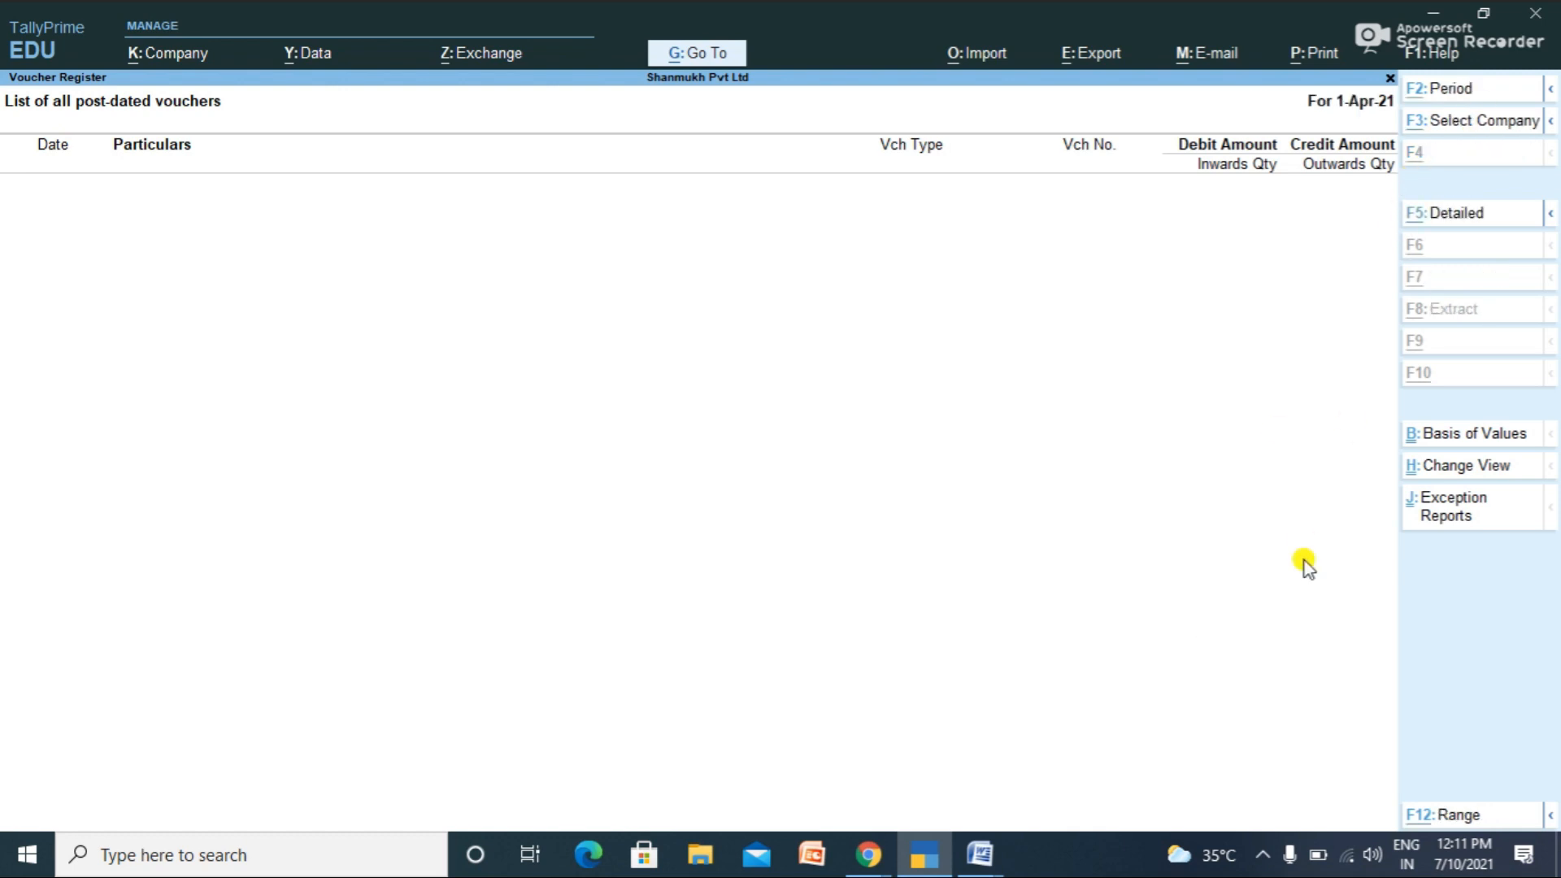
key(alt+F2)
key(Return)
key(BackSpace)
text(2-9)
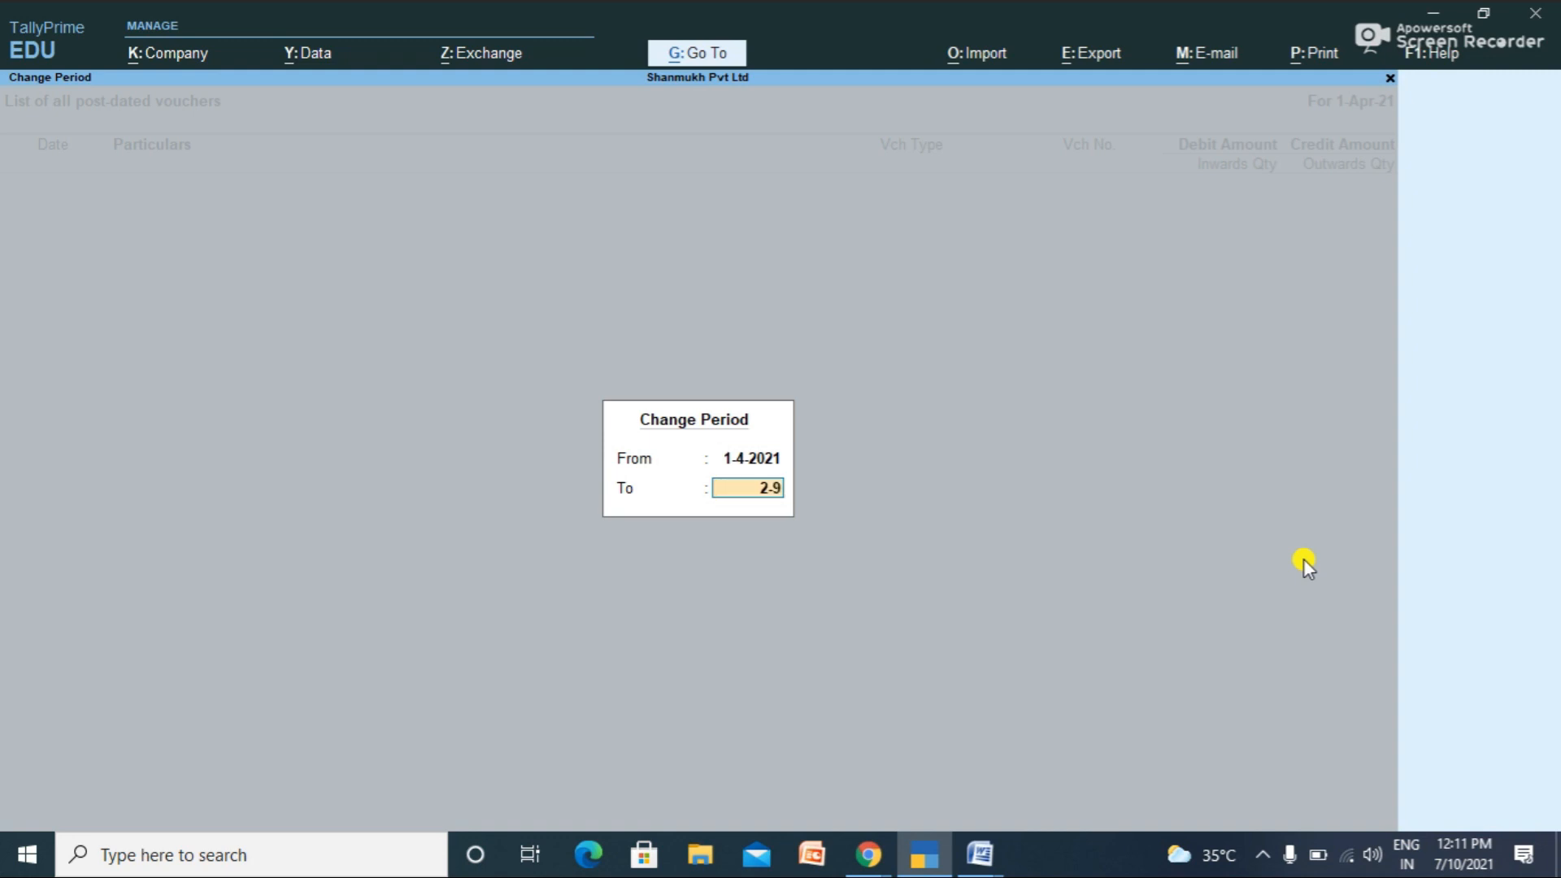
text(-2021)
key(Return)
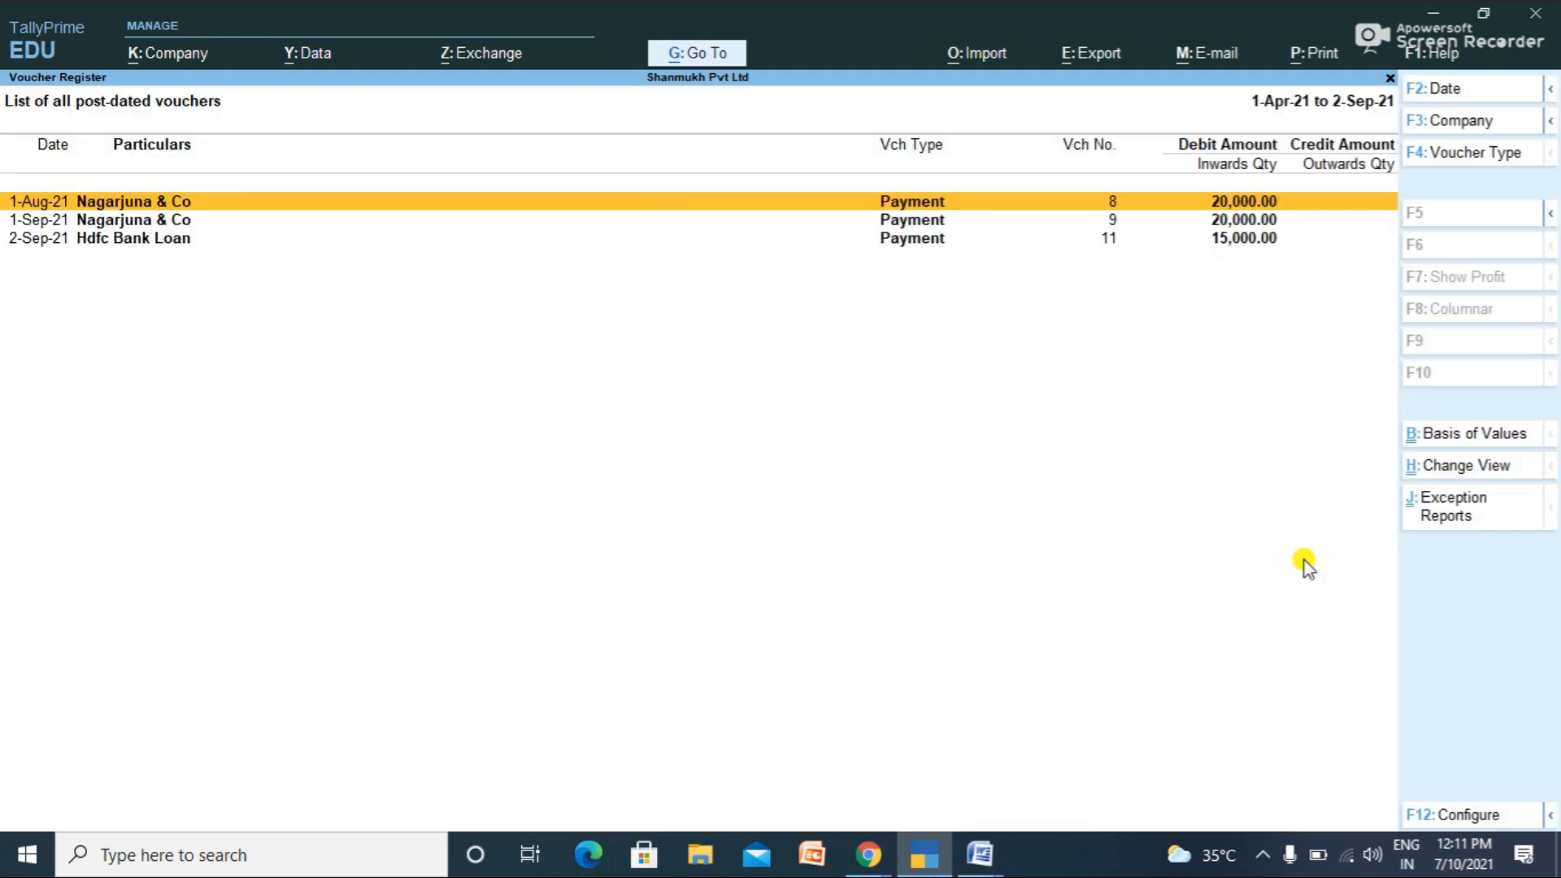
key(Down)
key(Down)
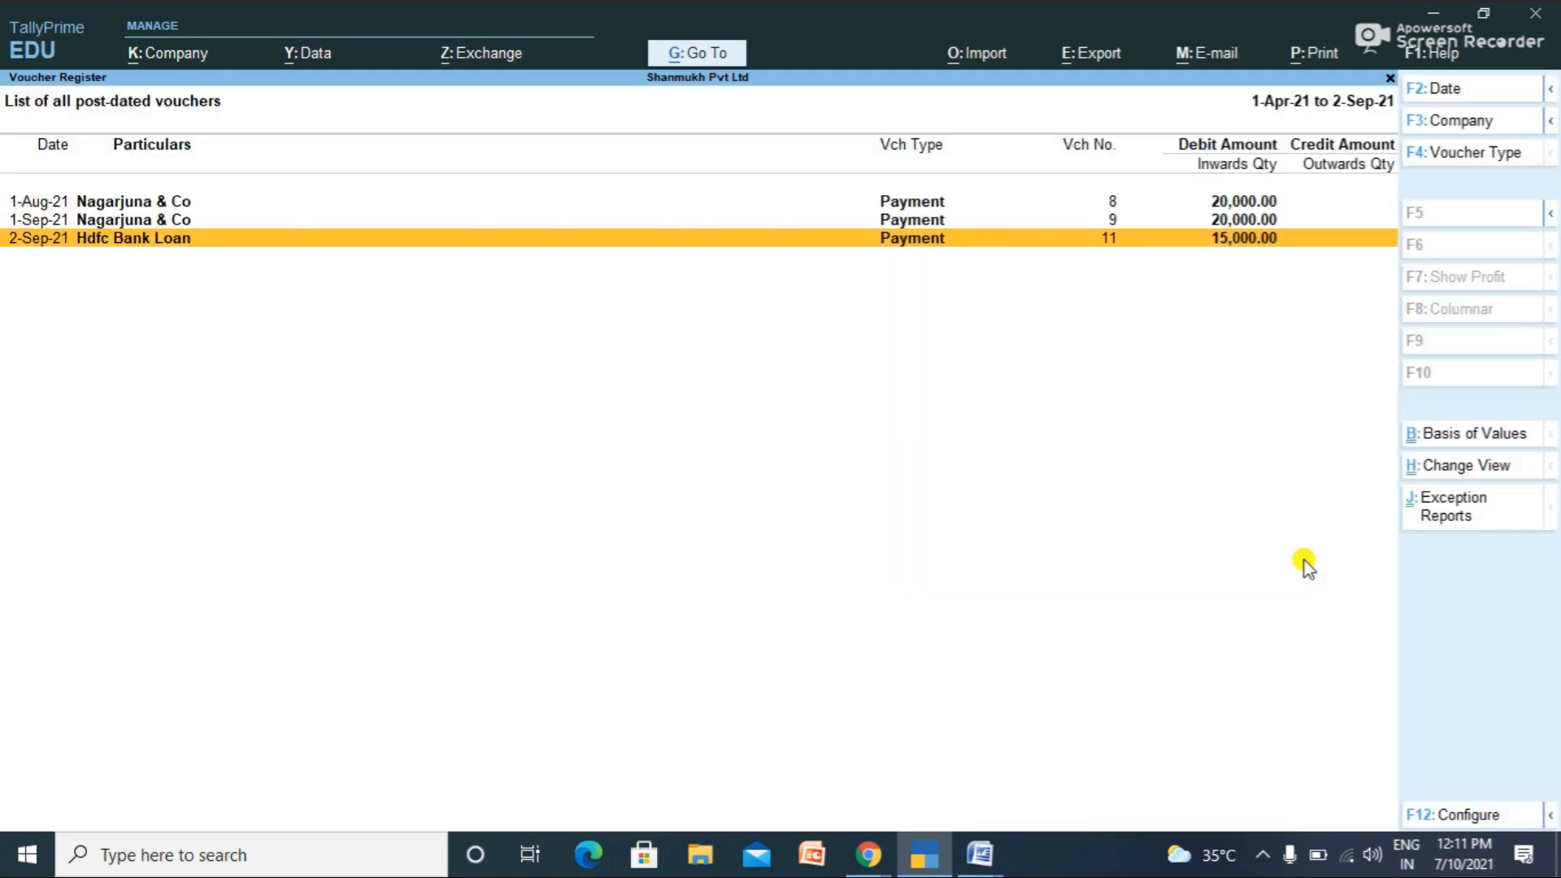
key(Up)
key(Up)
key(Down)
key(Down)
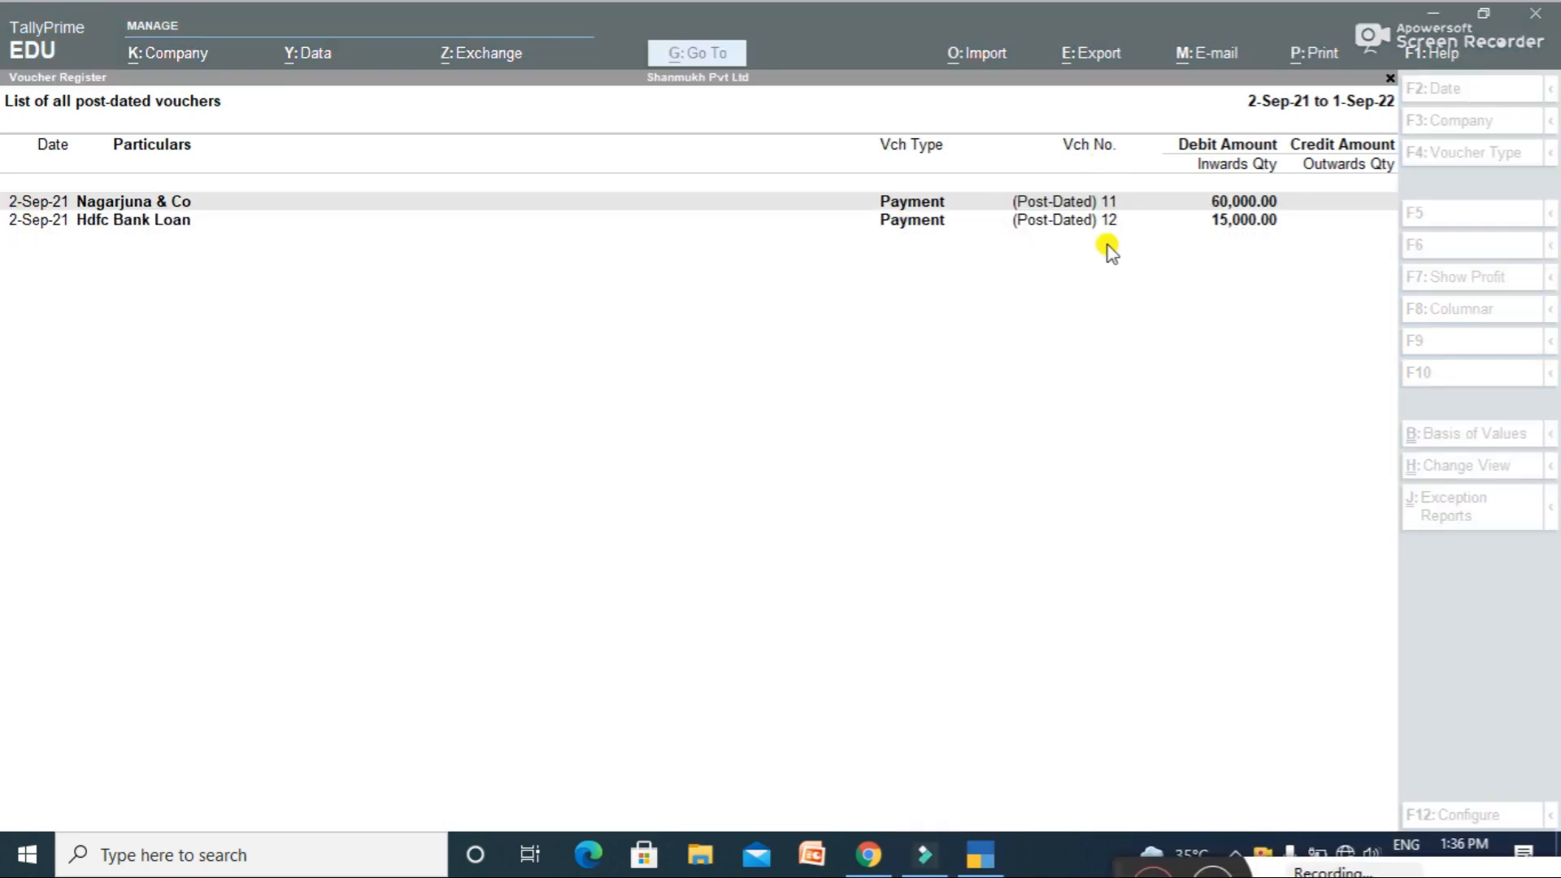
Step: Change the Nagarjuna & Co payment of 60,000 from Post-Dated to Current and save the voucher
click(1108, 246)
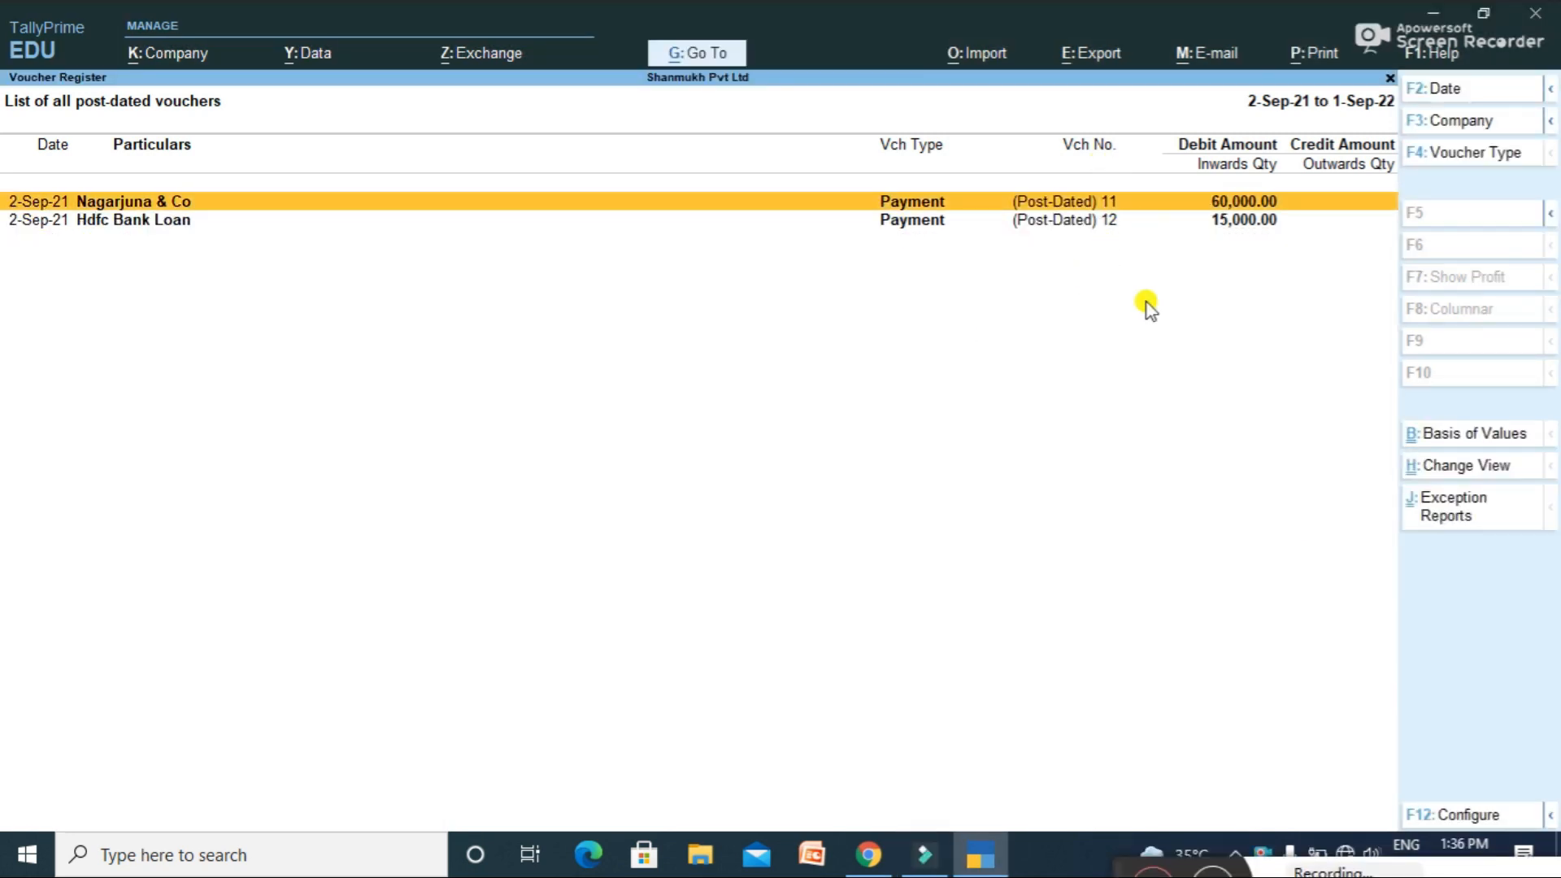
click(1233, 208)
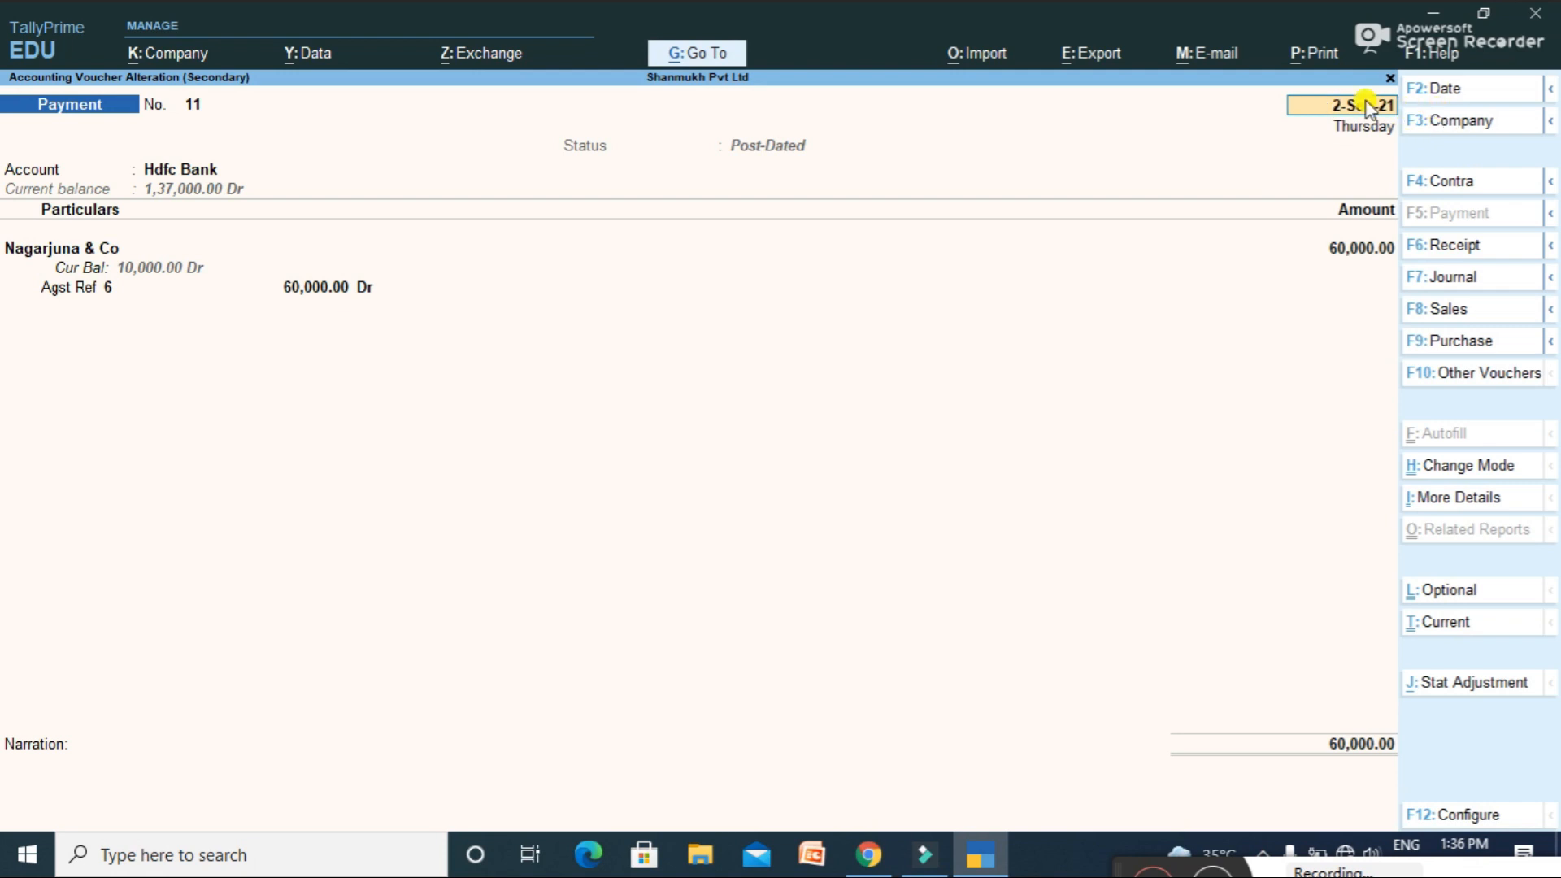
click(1451, 629)
key(Return)
key(Return)
key(Return)
key(Return)
key(Return)
key(Return)
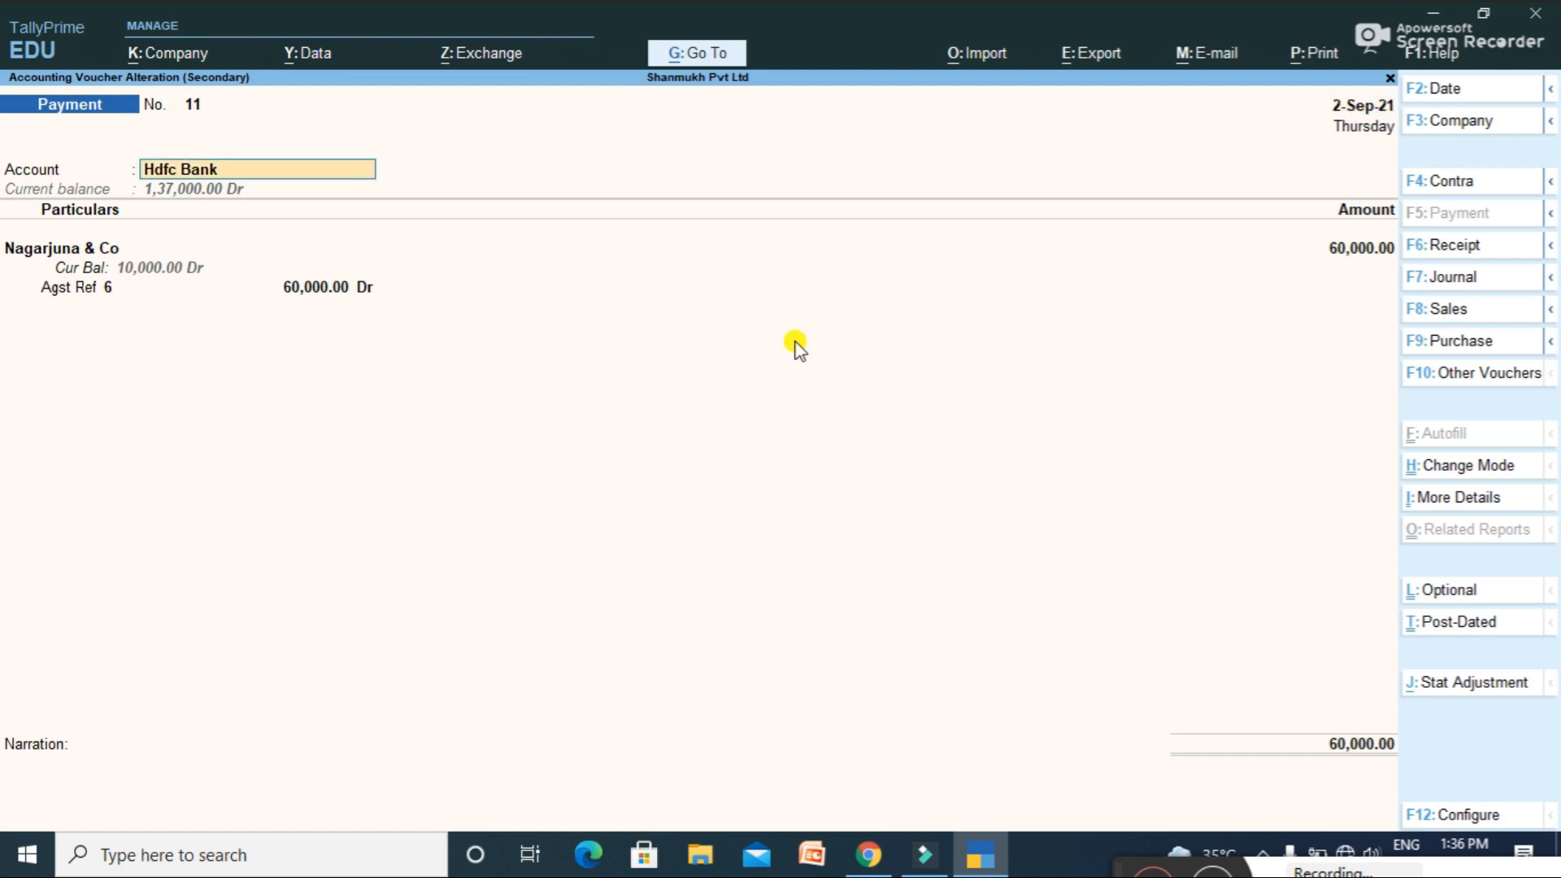
key(Return)
key(Return)
key(Return)
key(Return)
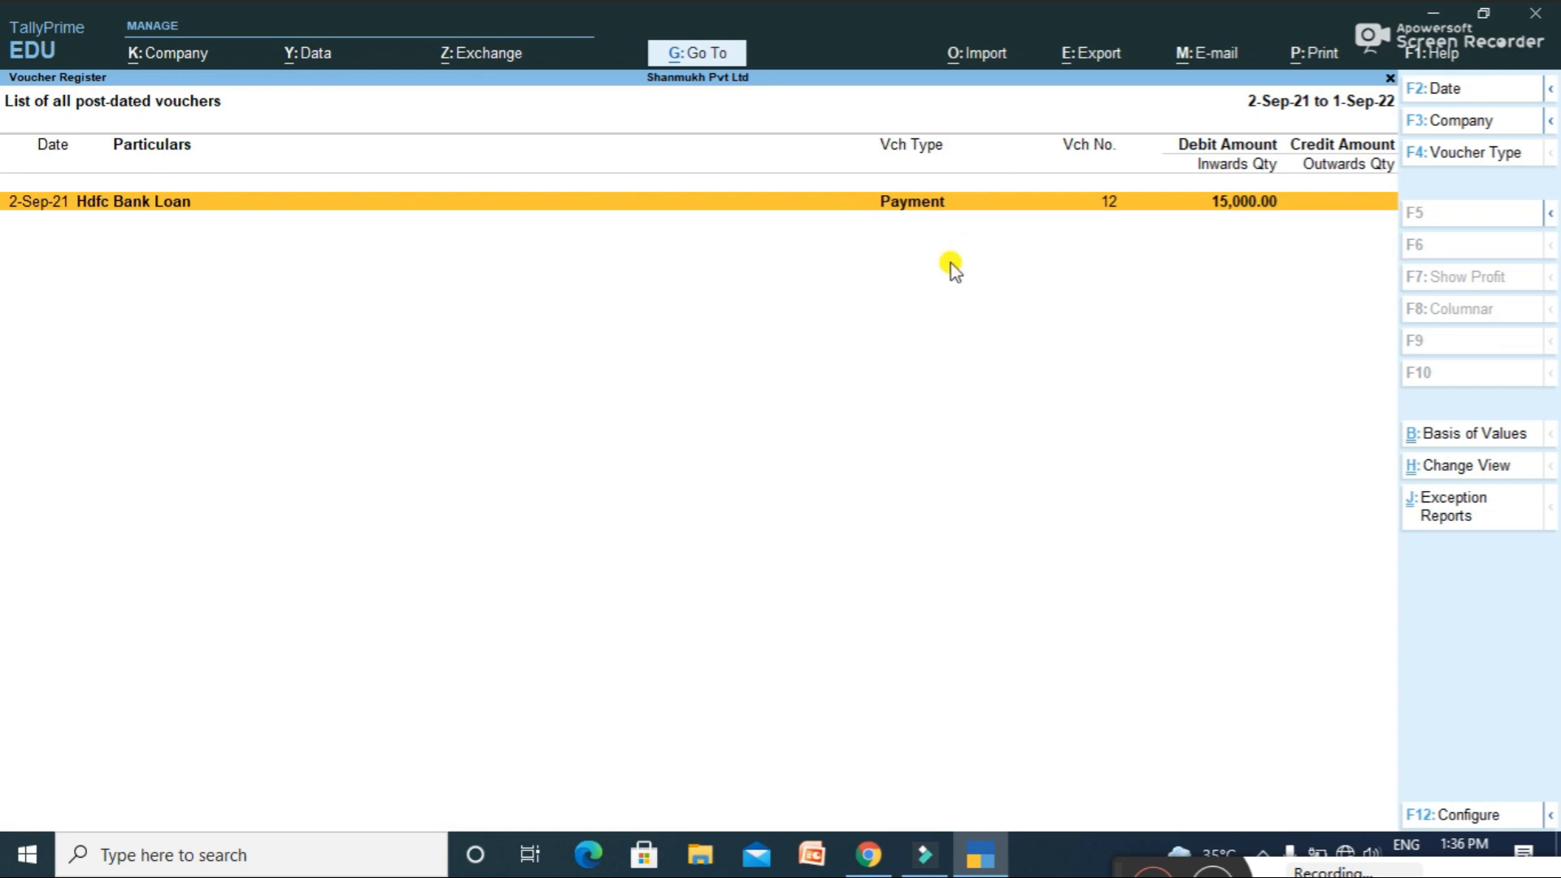
Step: Change the Hdfc Bank Loan payment from Post-Dated to Current, save it and leave the Exception Reports
key(Return)
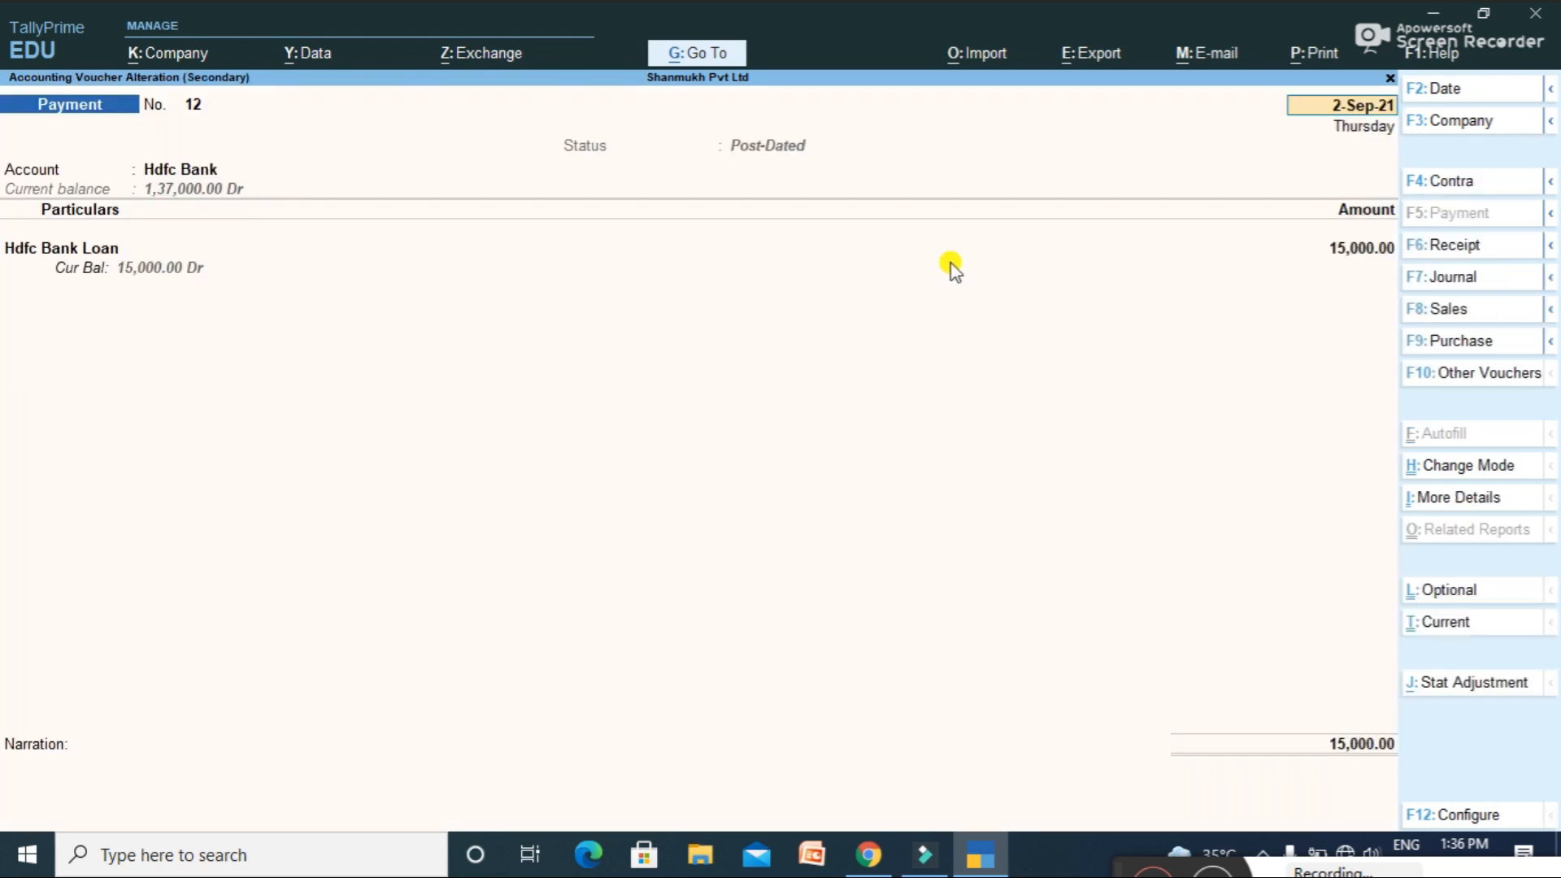
click(1447, 624)
key(ctrl)
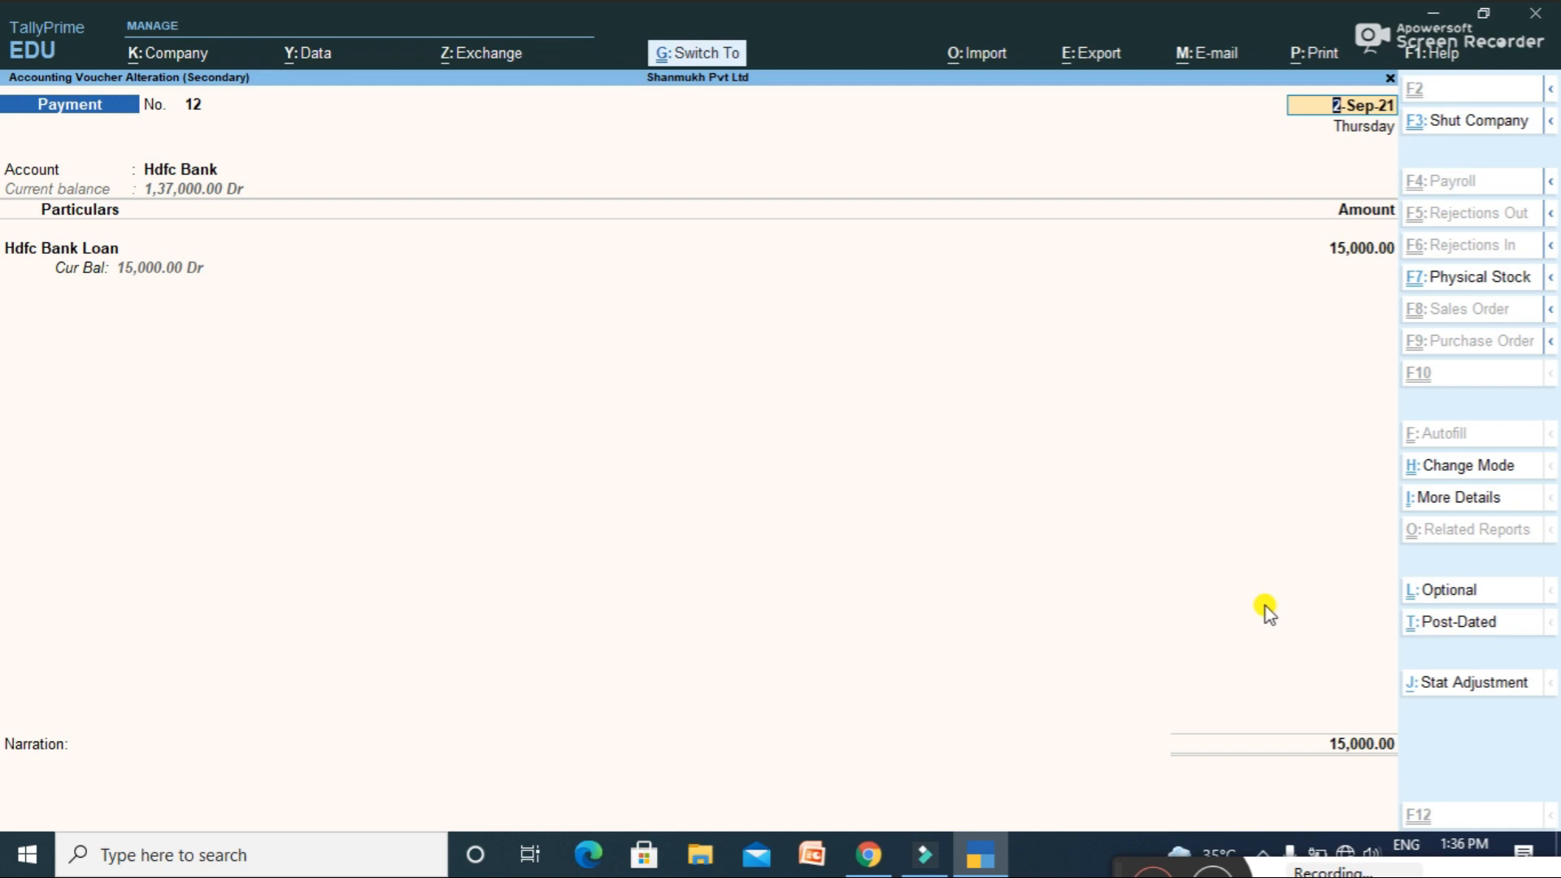
key(Escape)
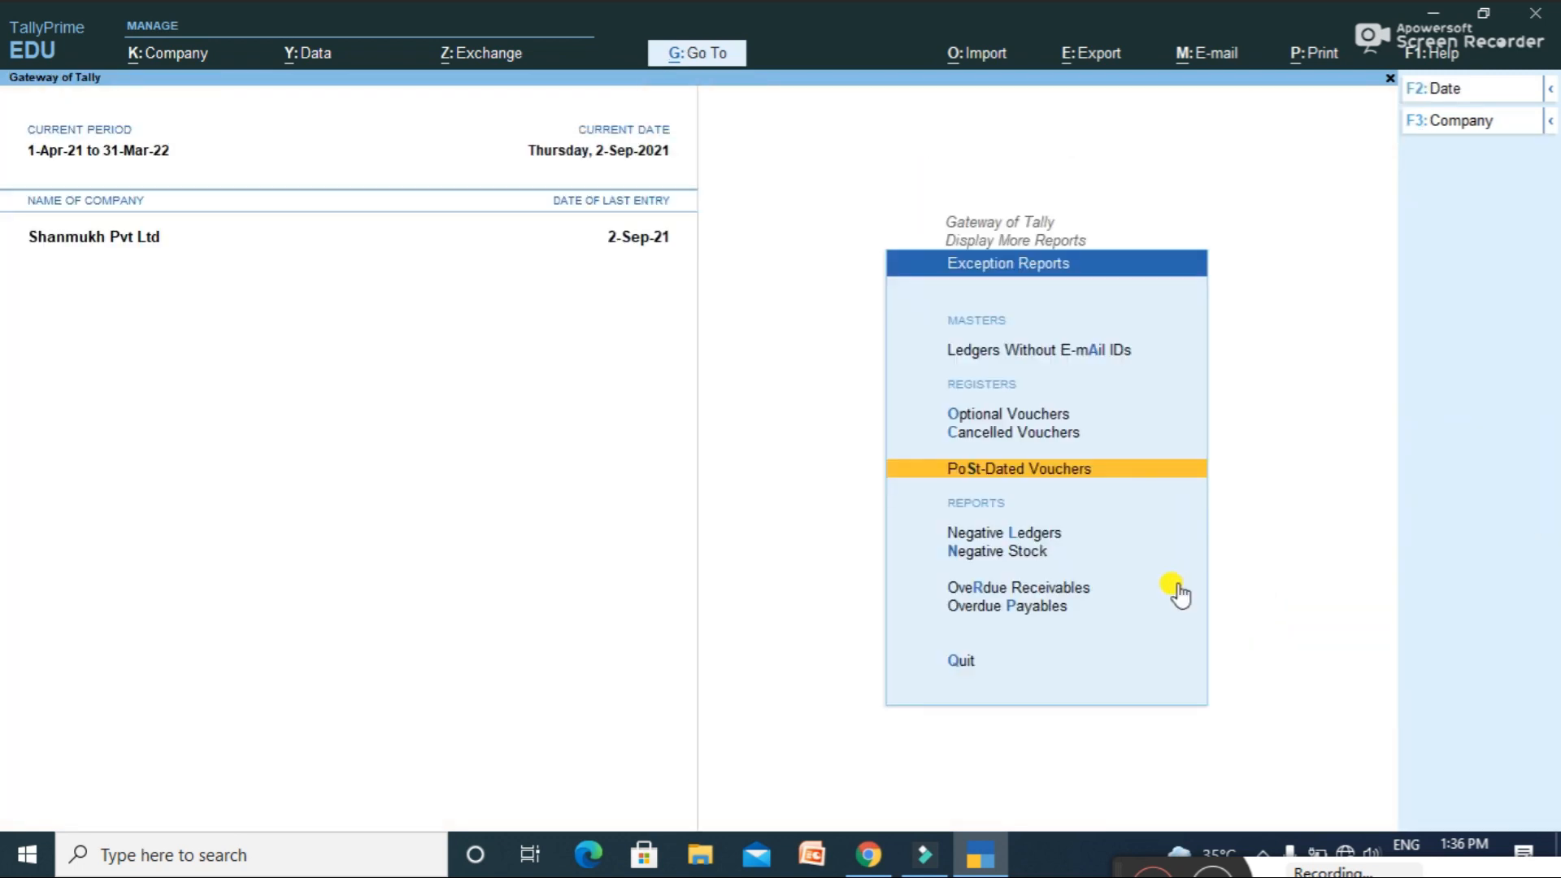
key(Escape)
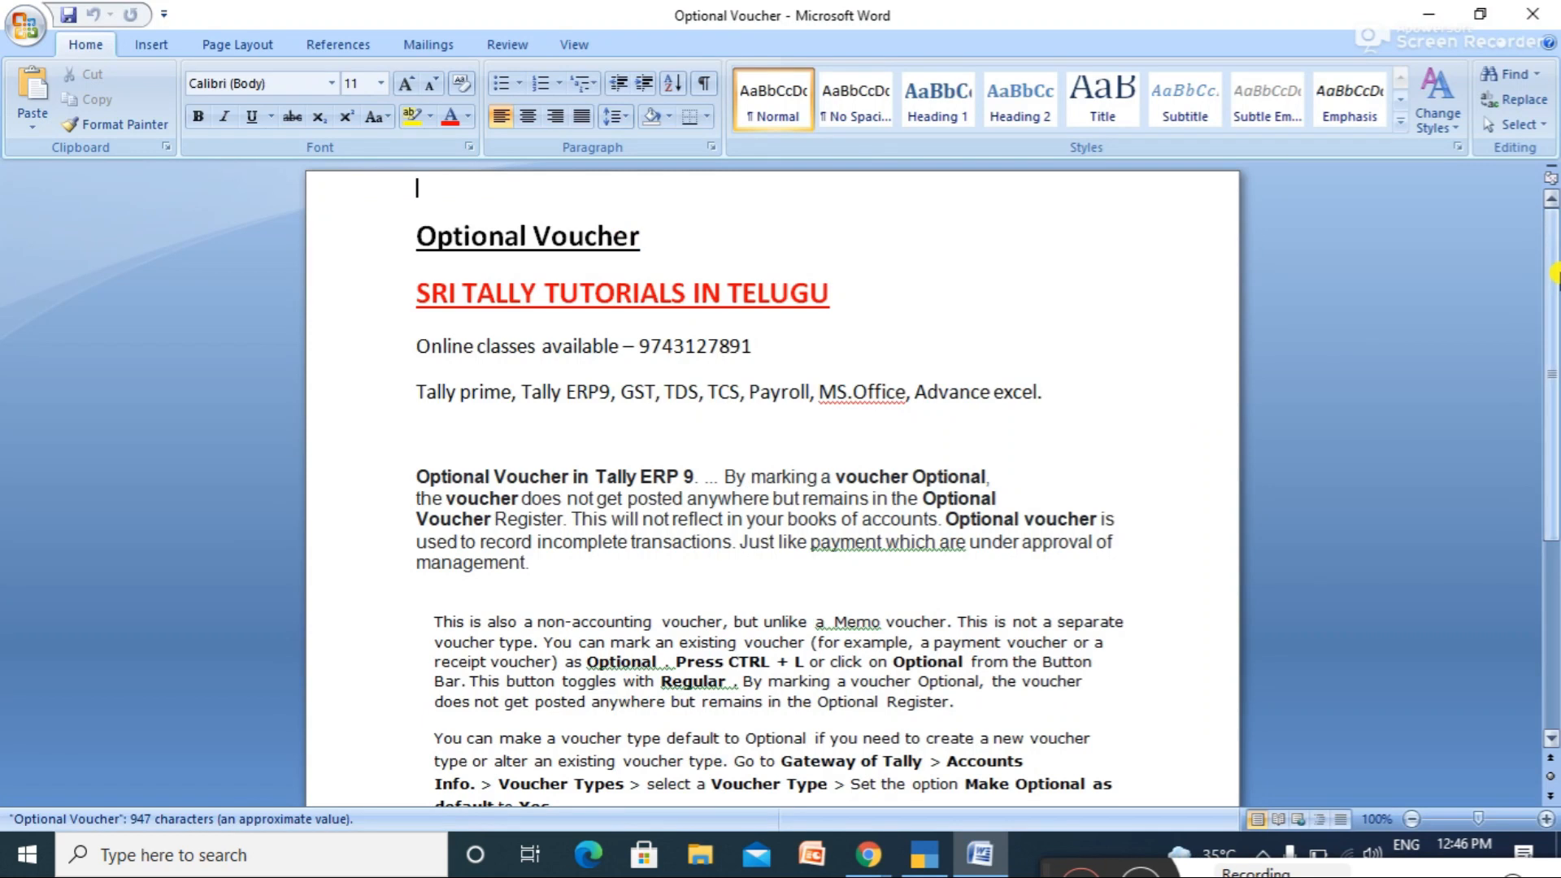
Step: Read the Optional Voucher notes in the Word document through to the Make Optional as default setting
drag(1552, 276, 1553, 317)
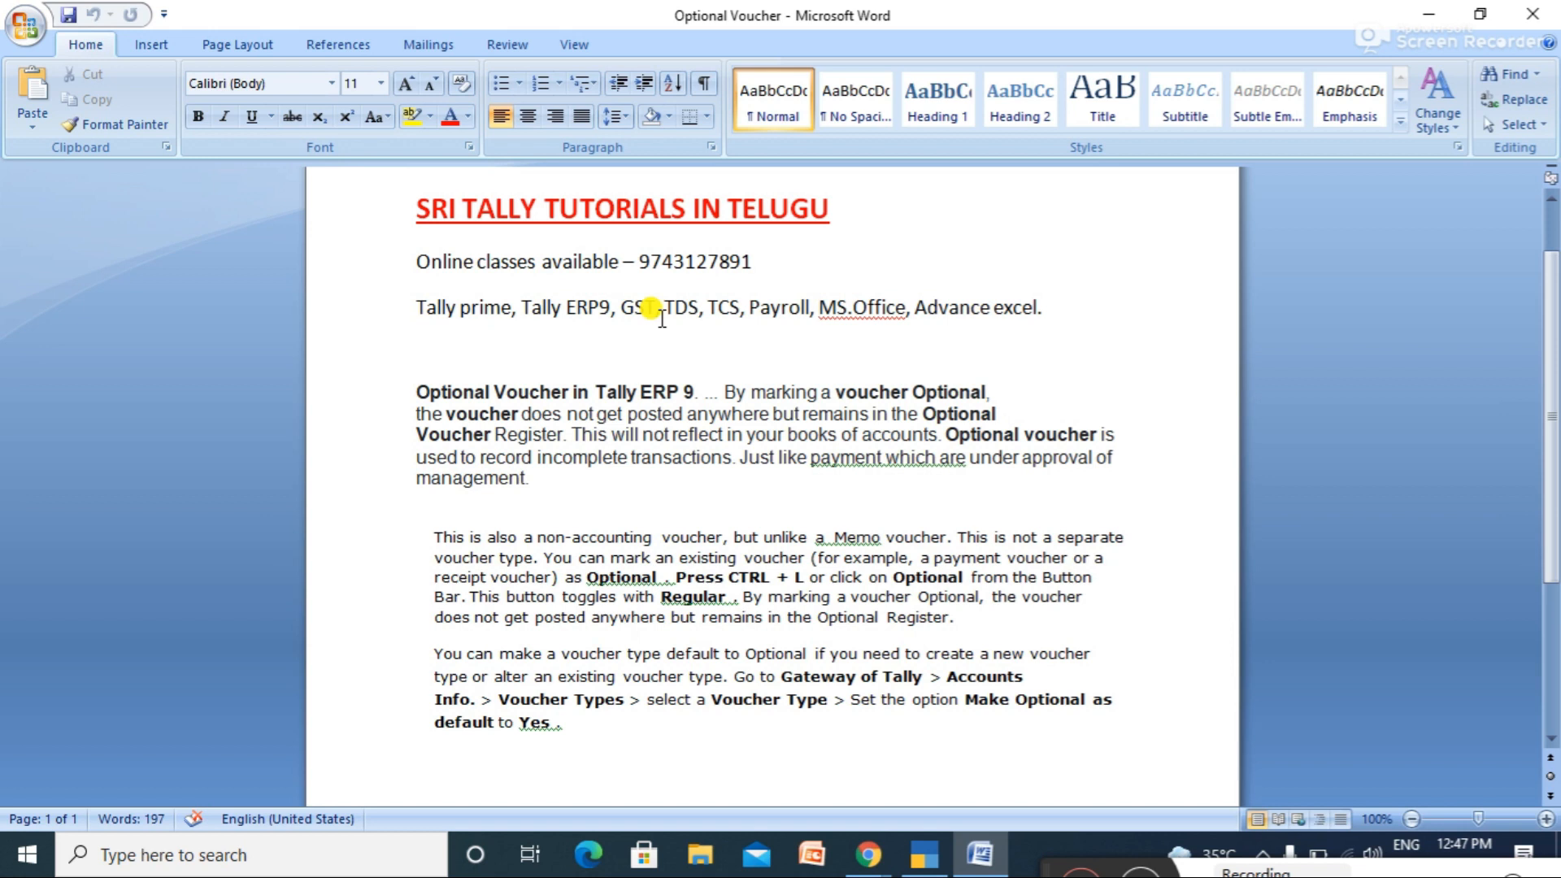
click(661, 312)
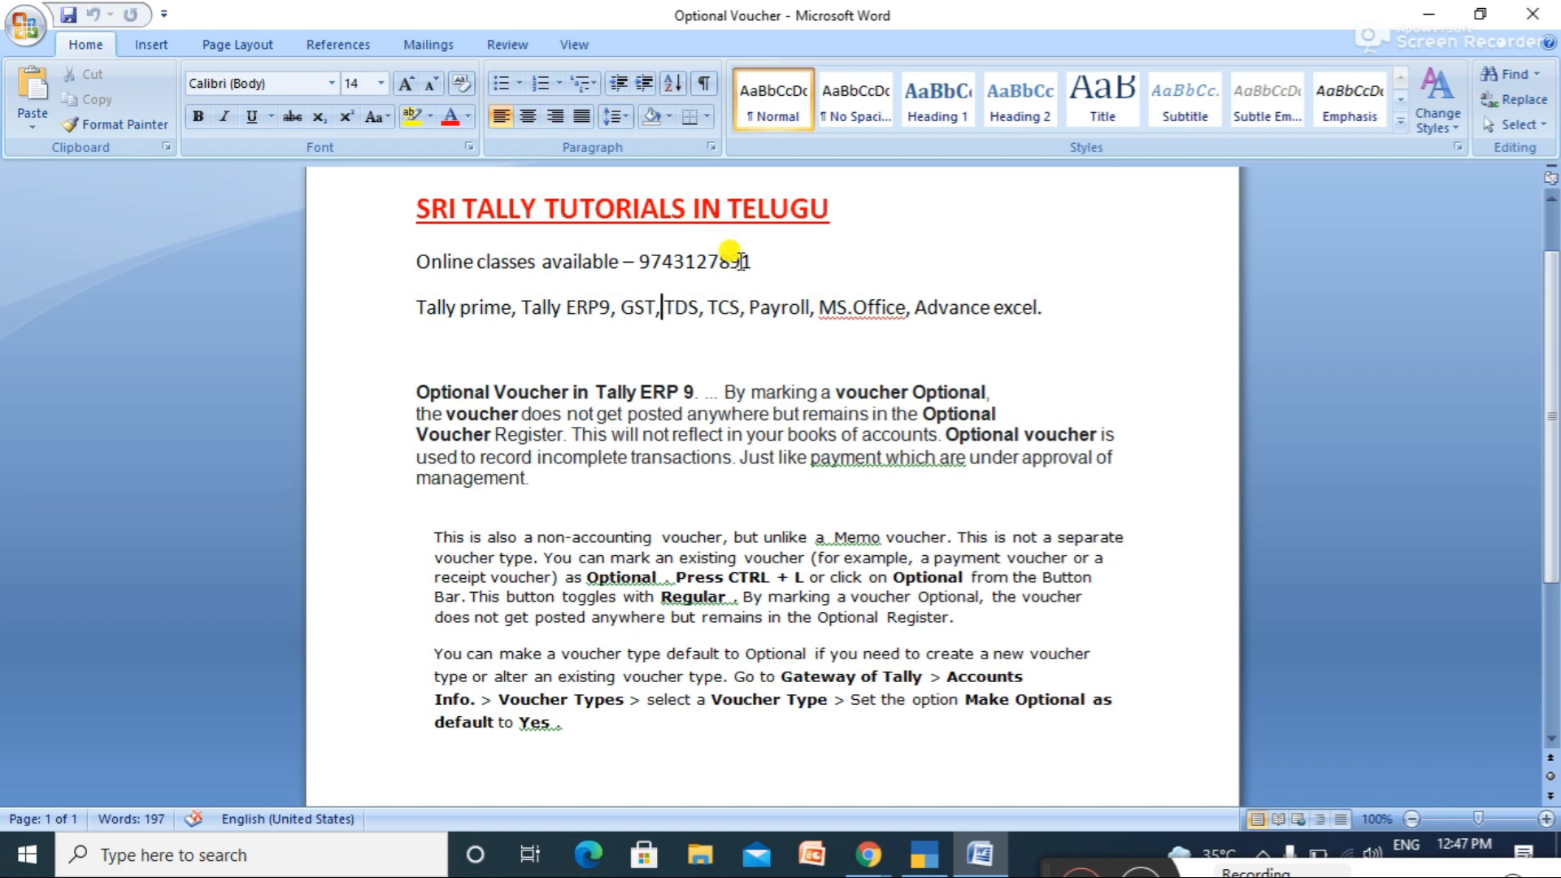